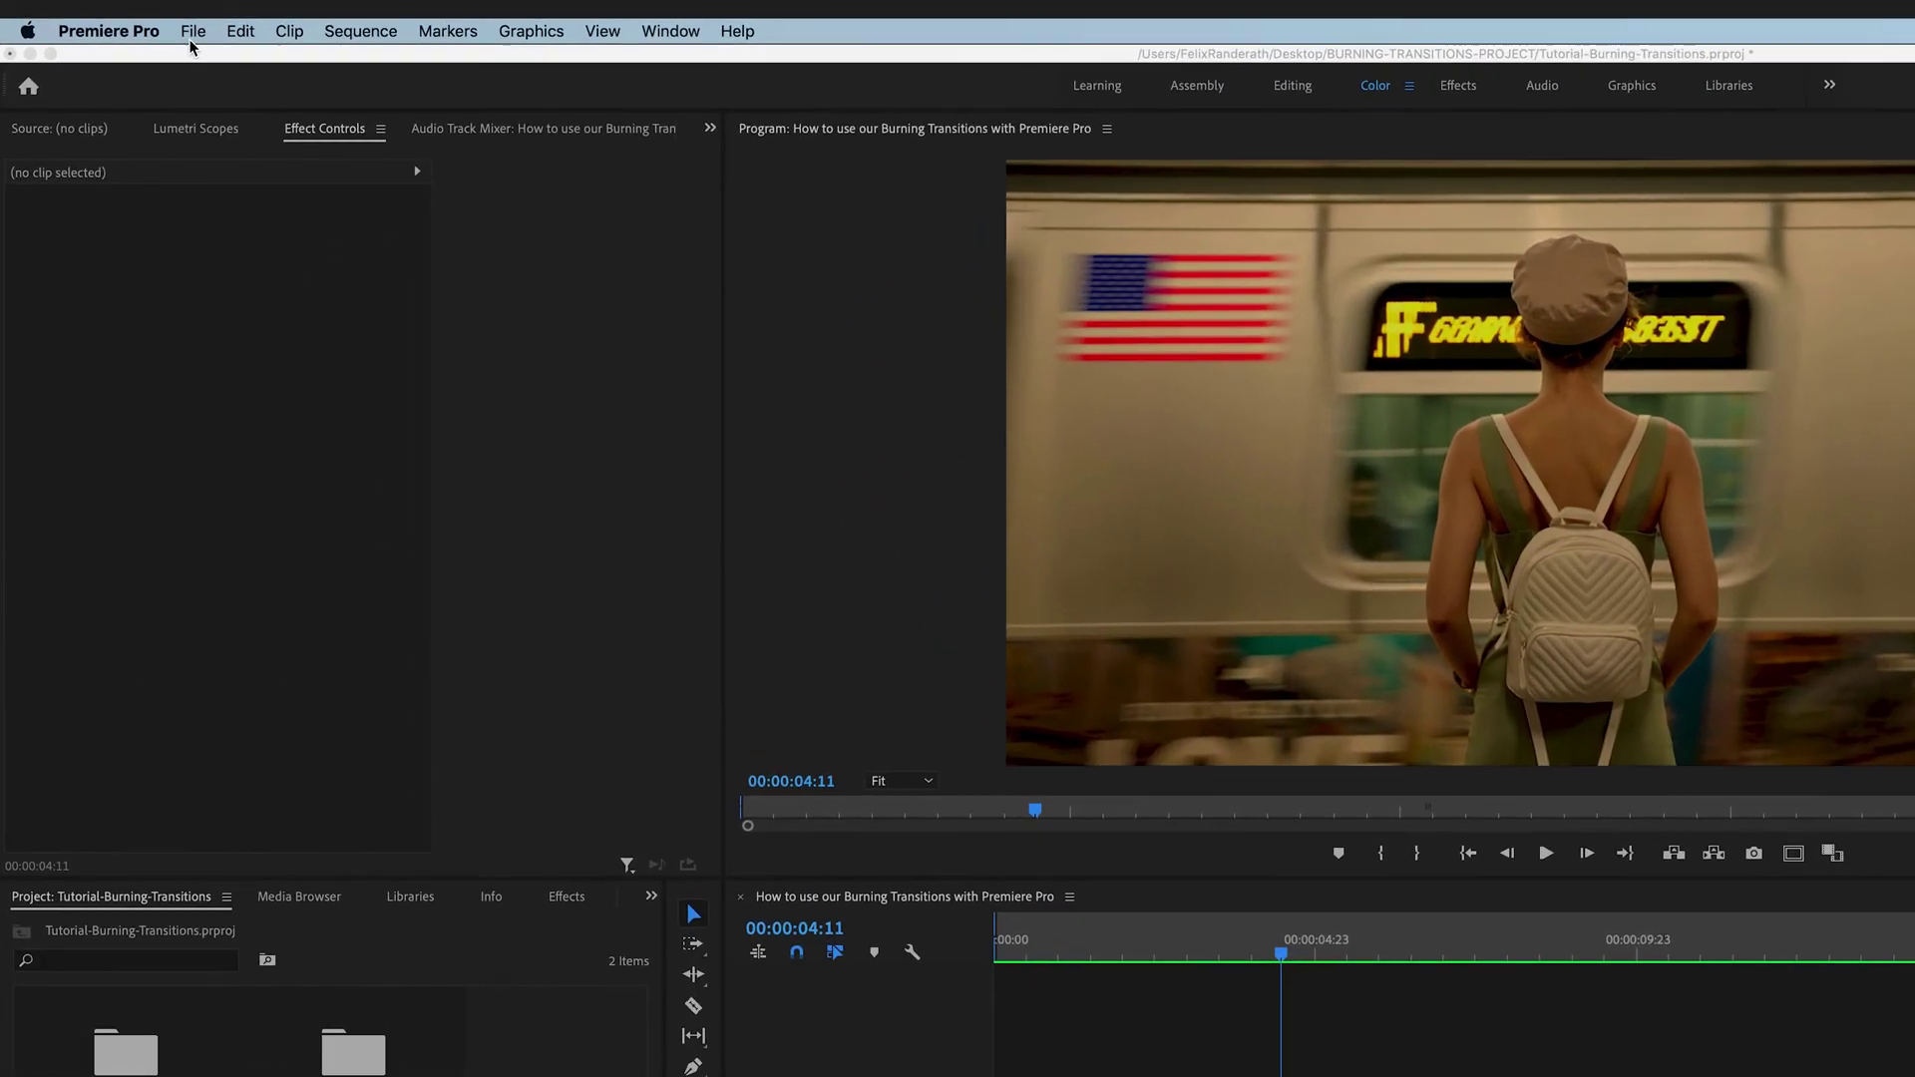
Step: Open Premiere Pro's File menu
click(141, 17)
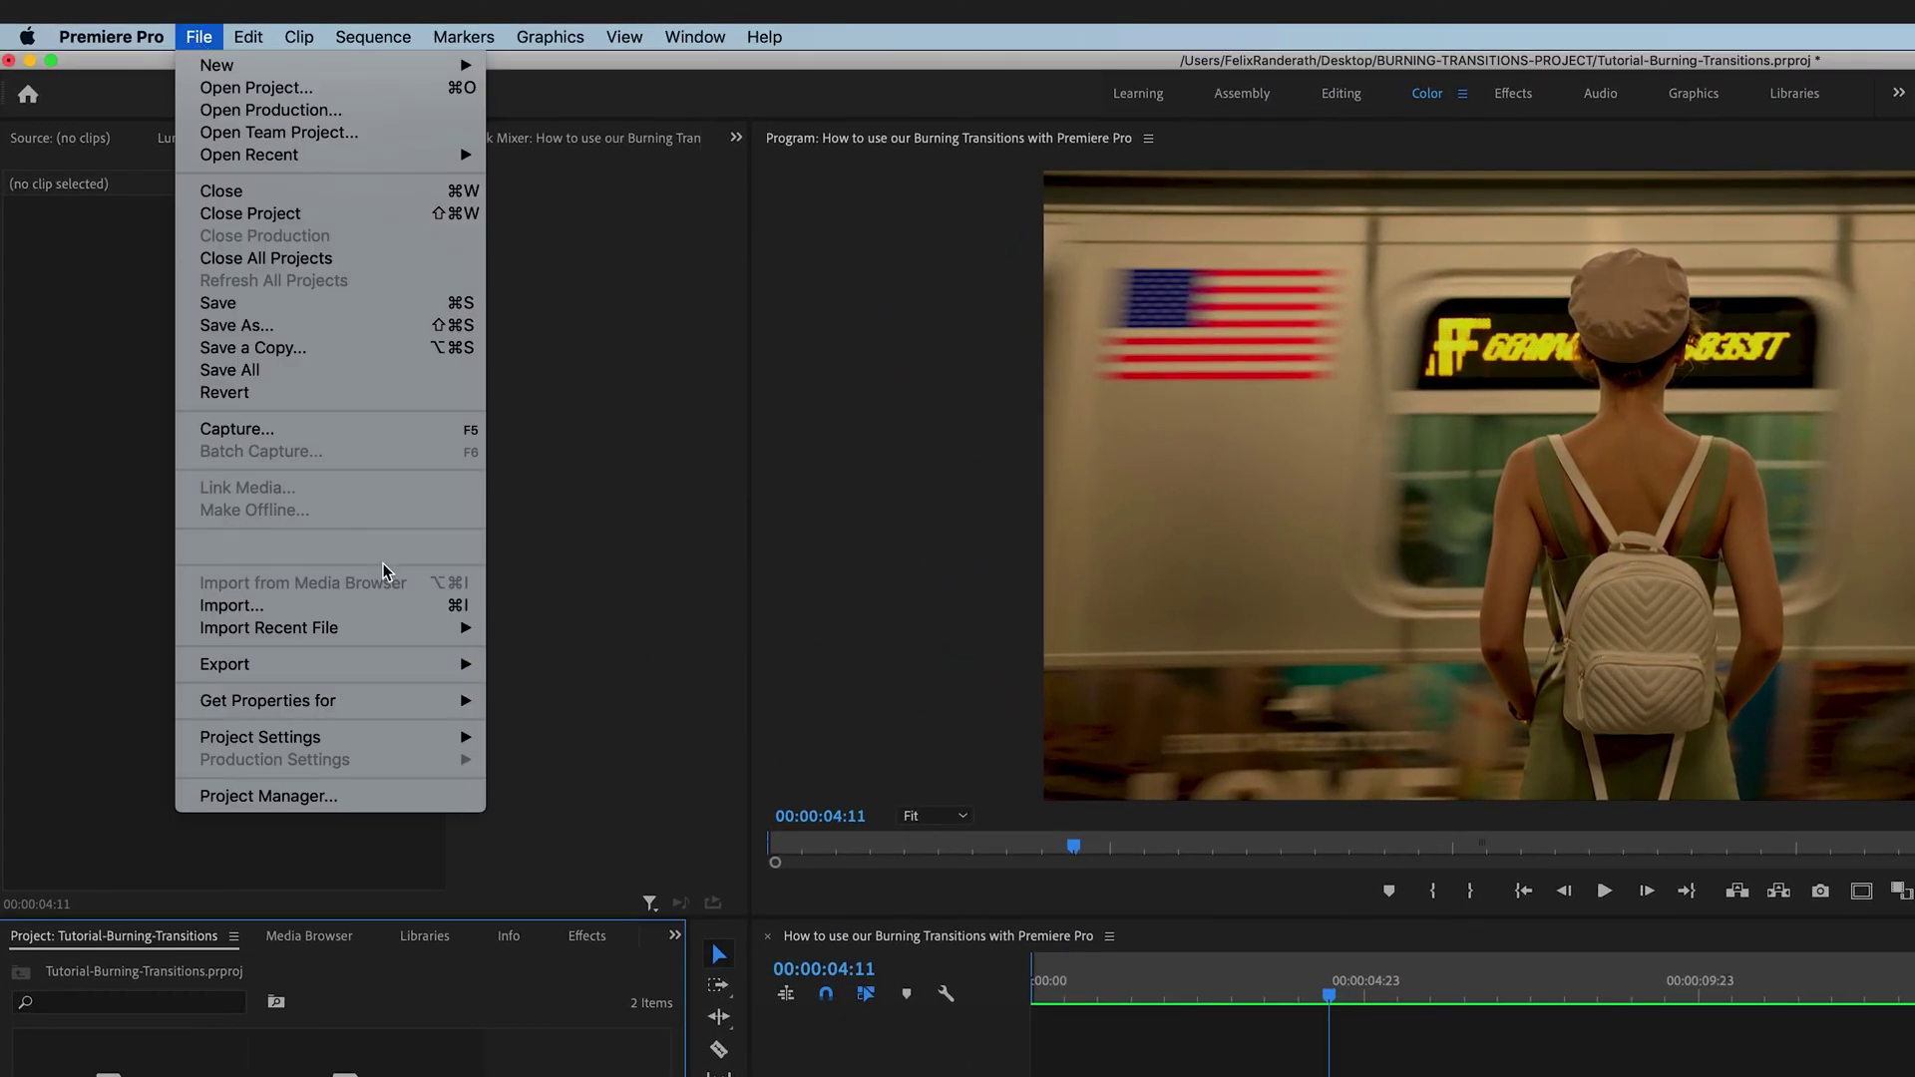
Step: Import MAIN-FOLDER and its four items into the project
key(Escape)
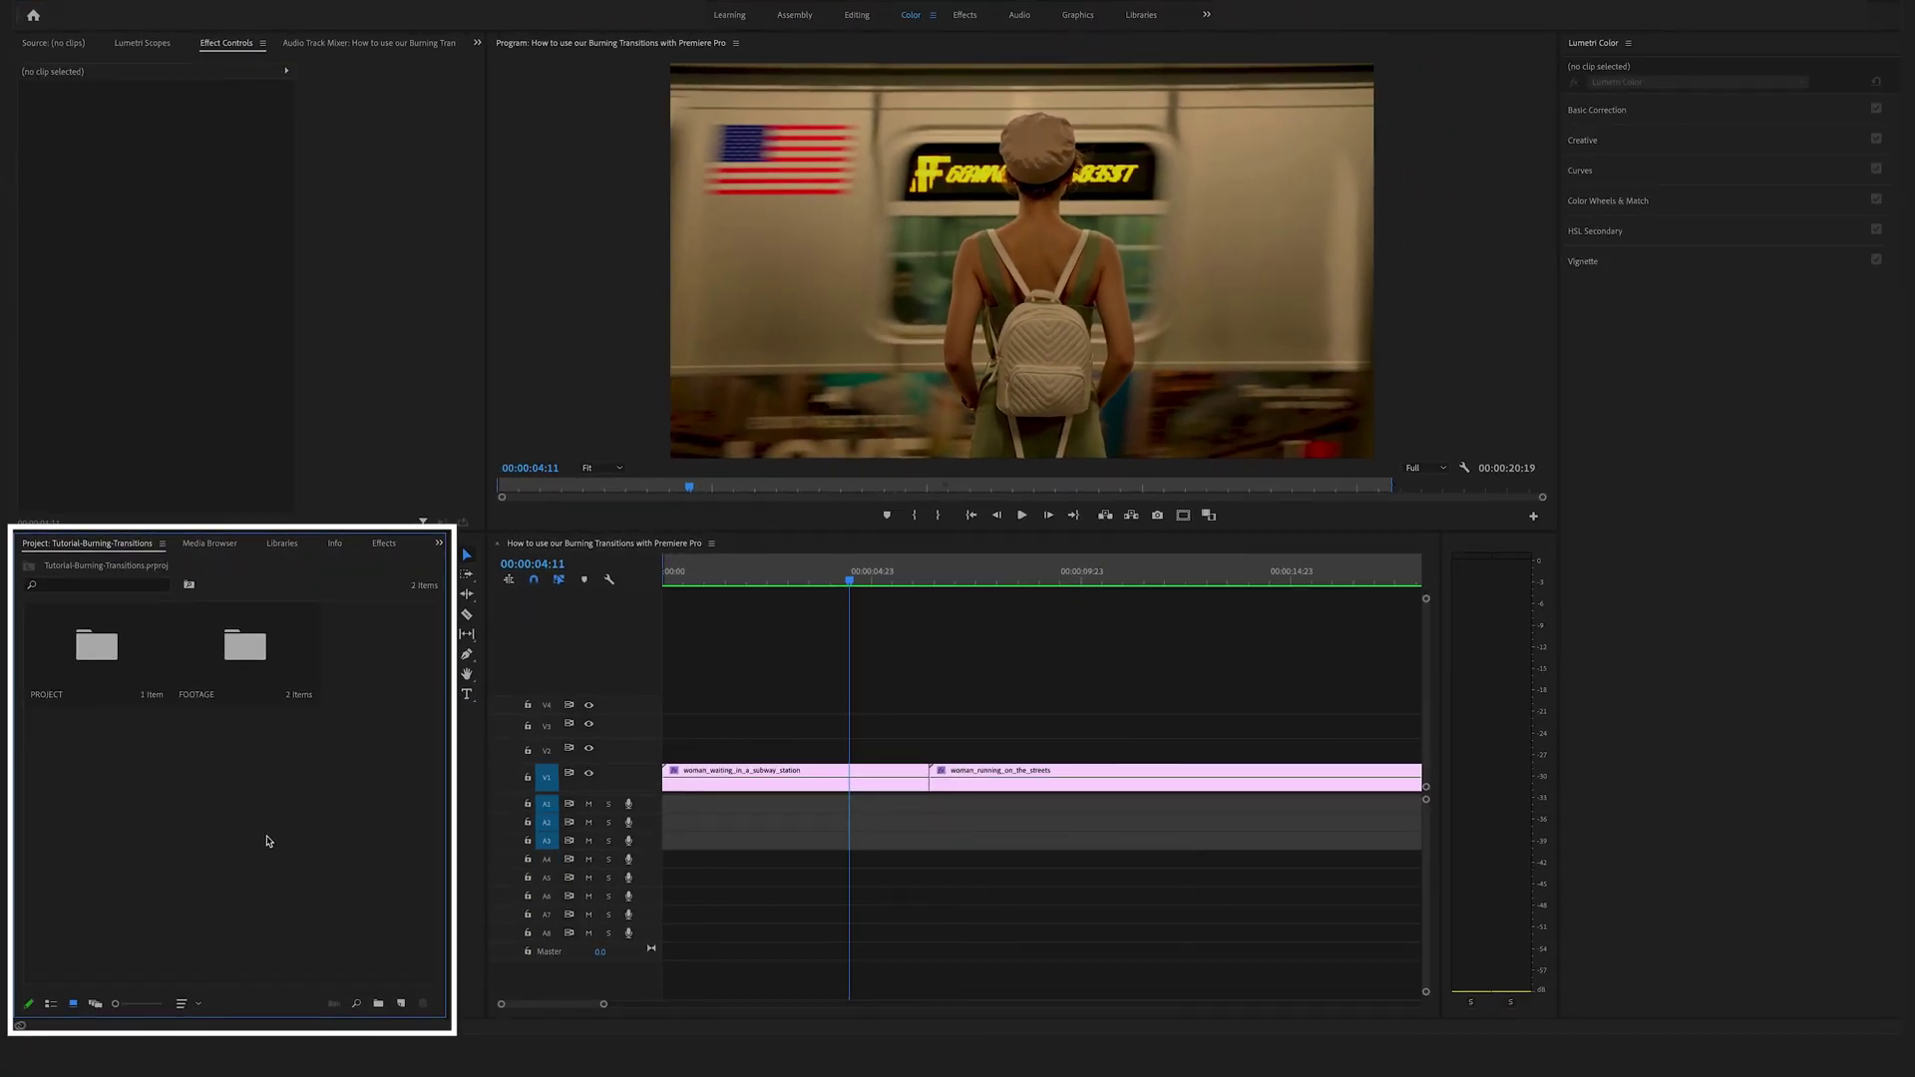
right_click(267, 813)
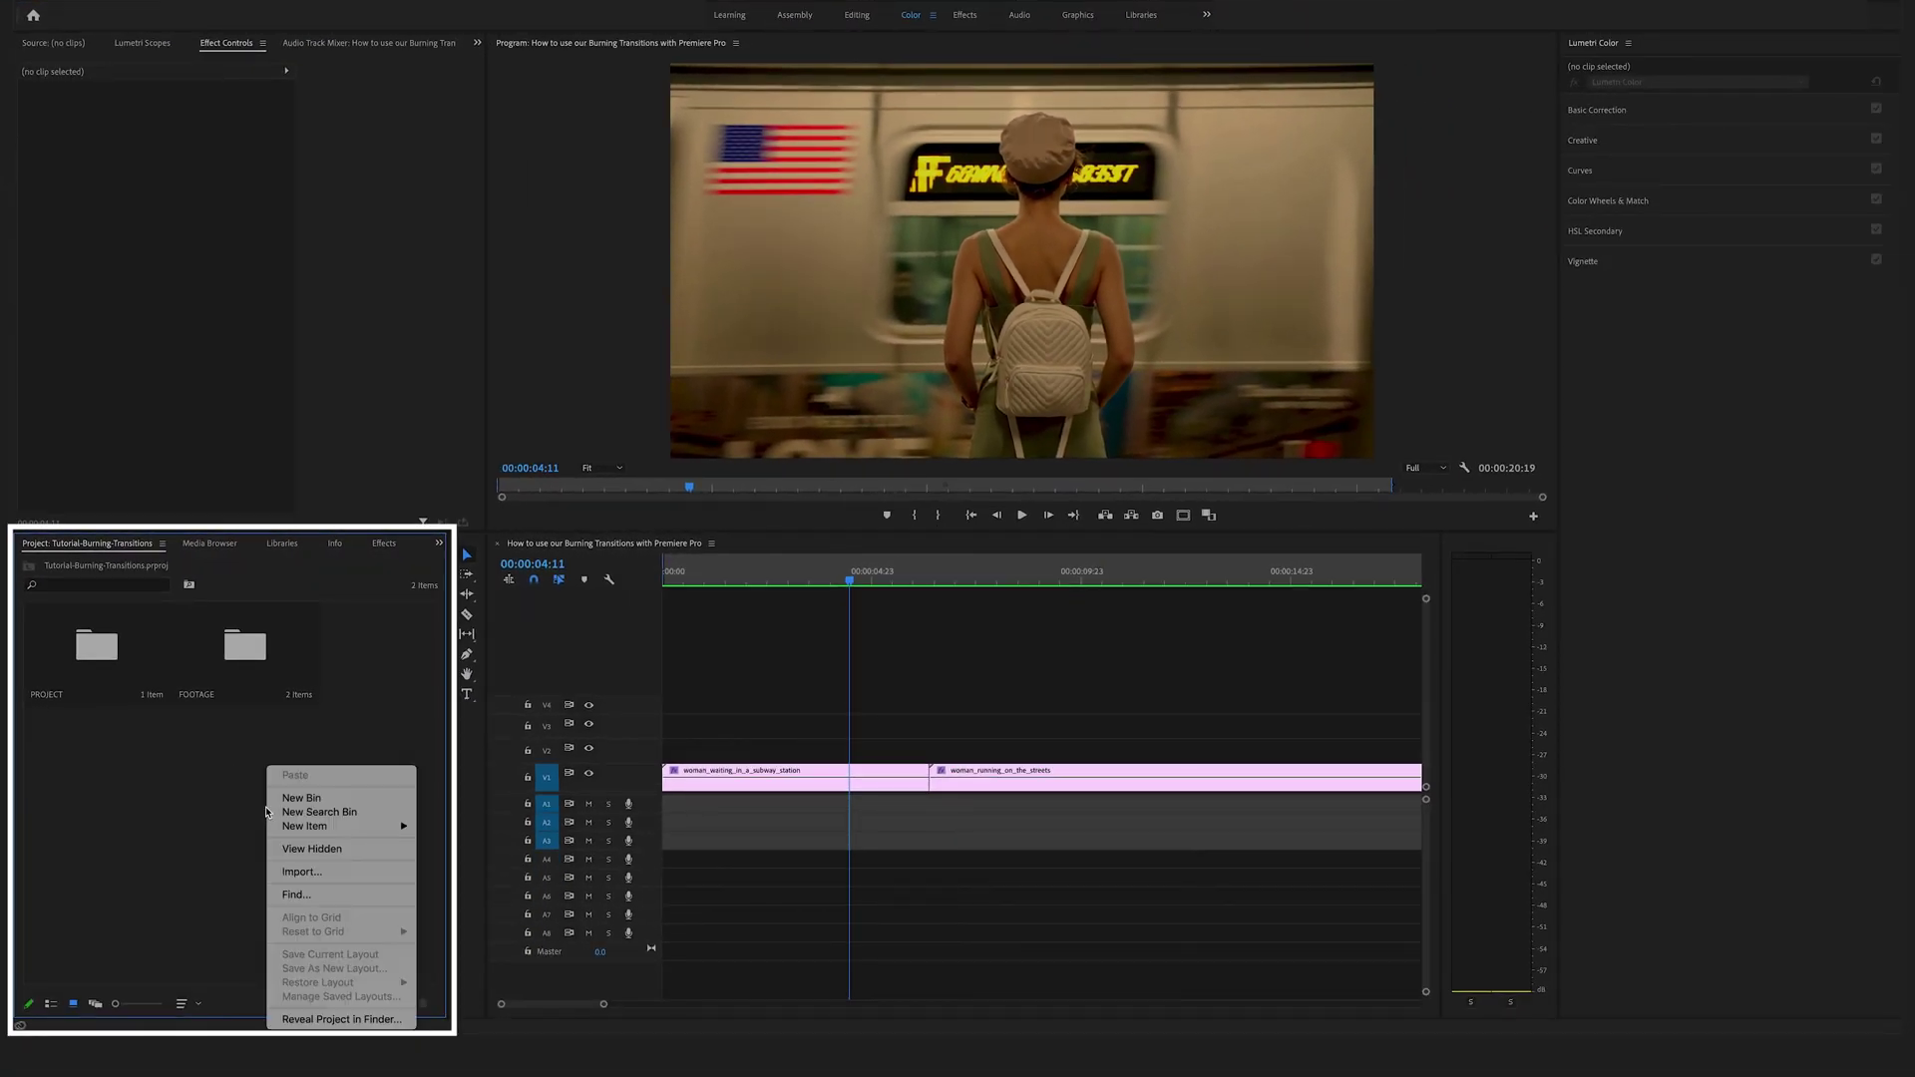
click(366, 877)
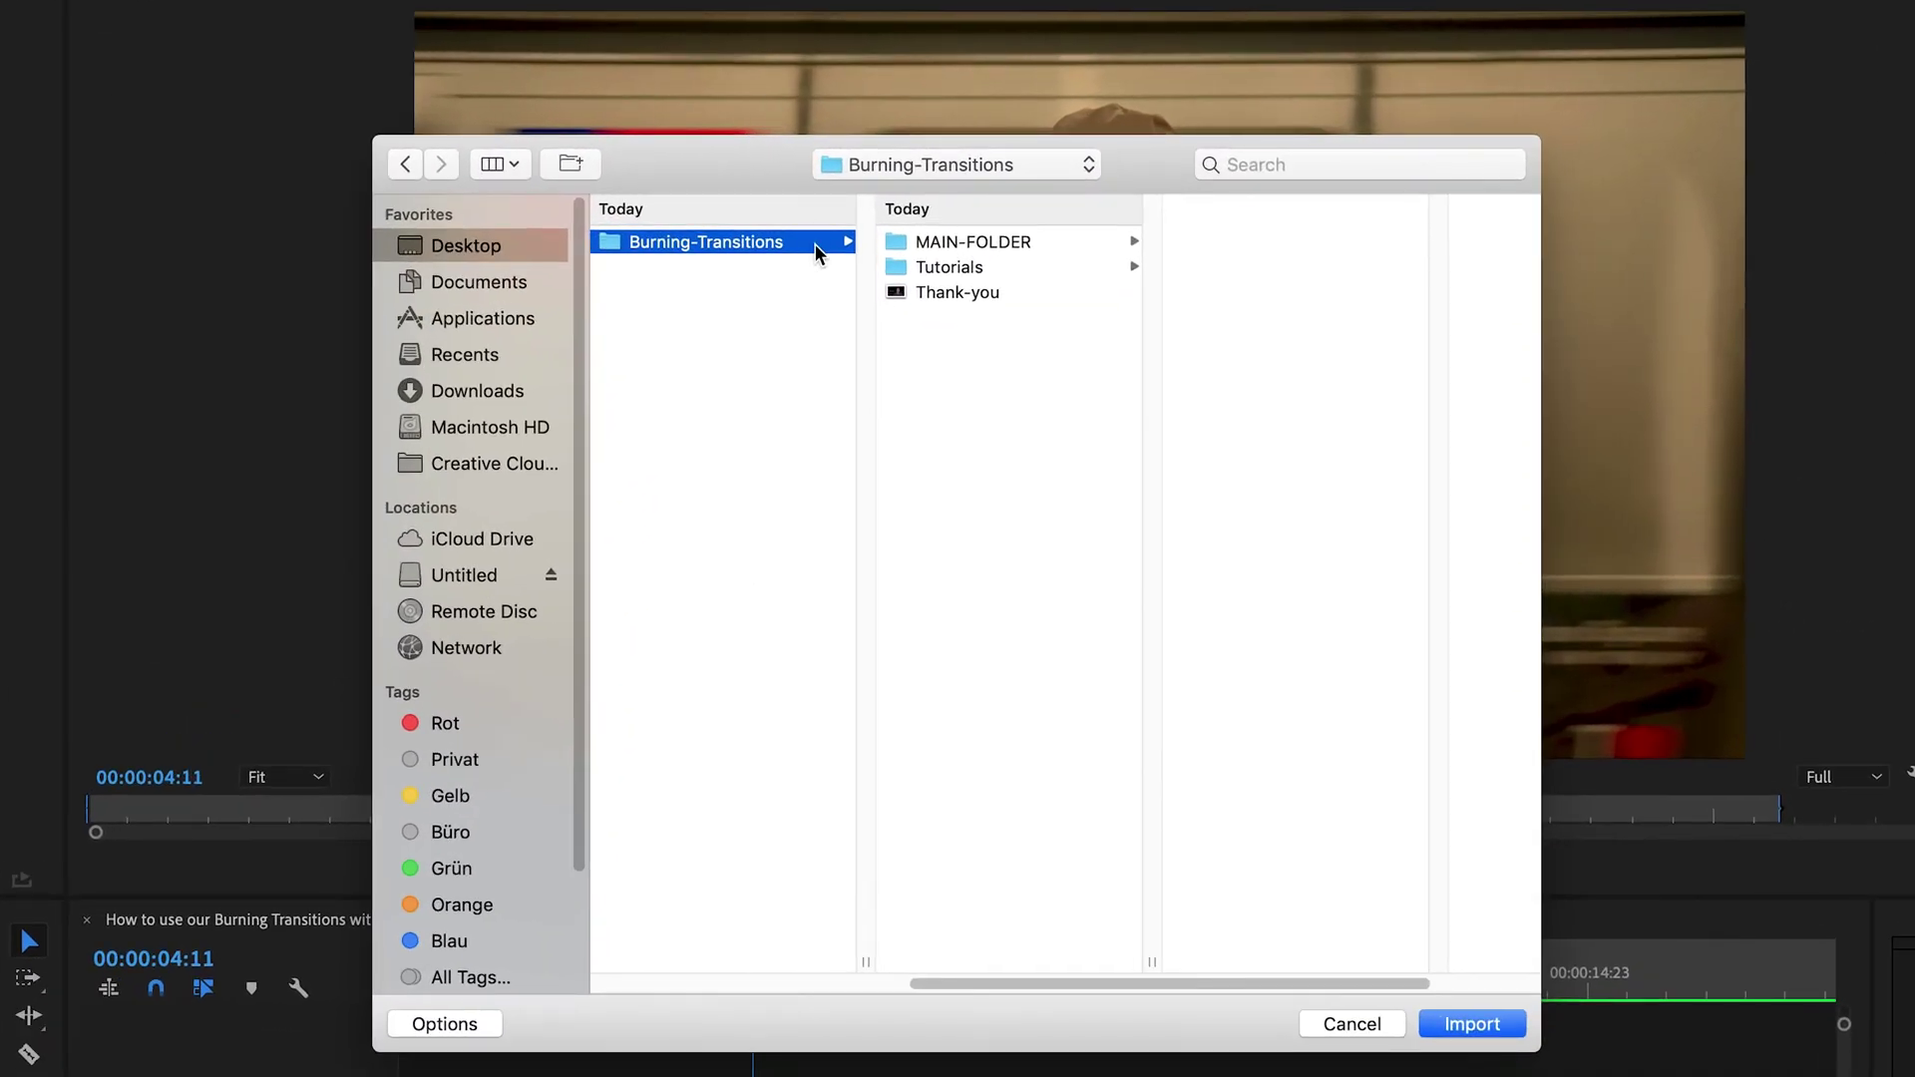
click(987, 241)
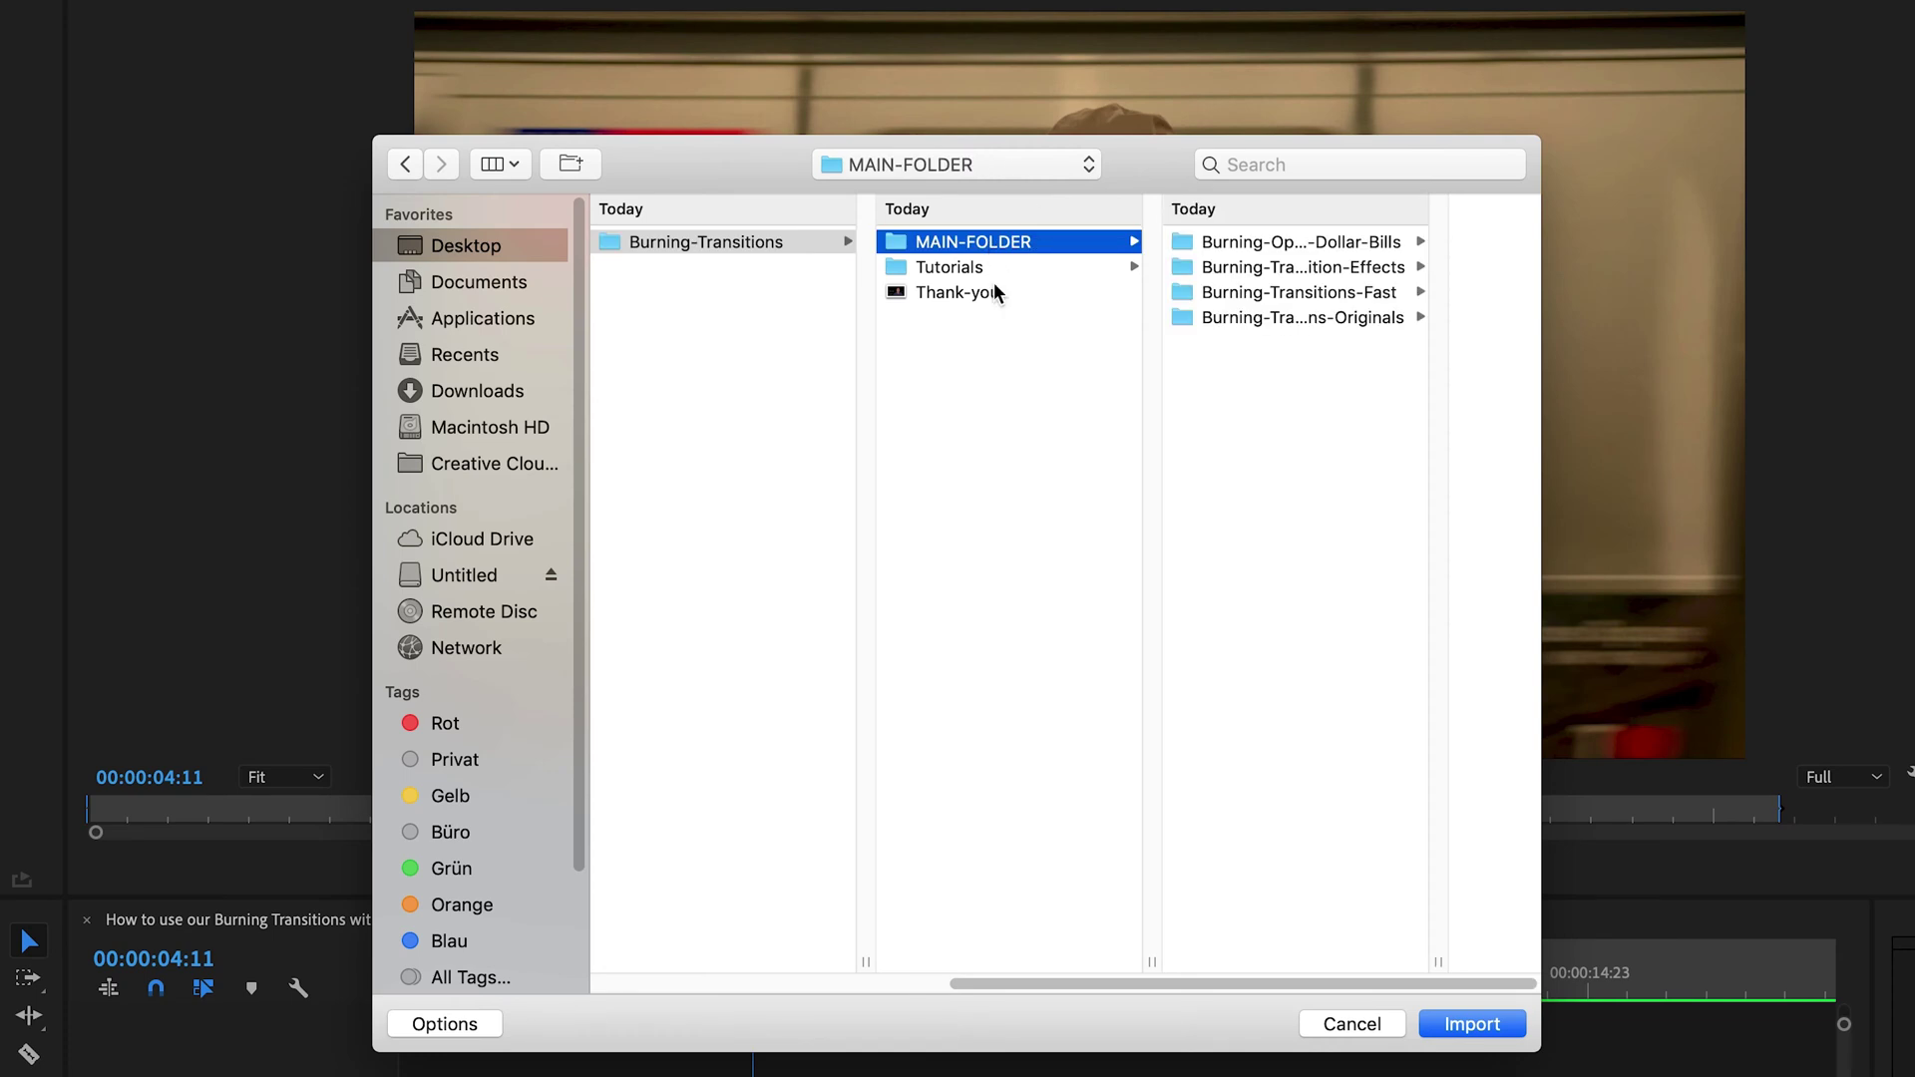
click(1516, 1034)
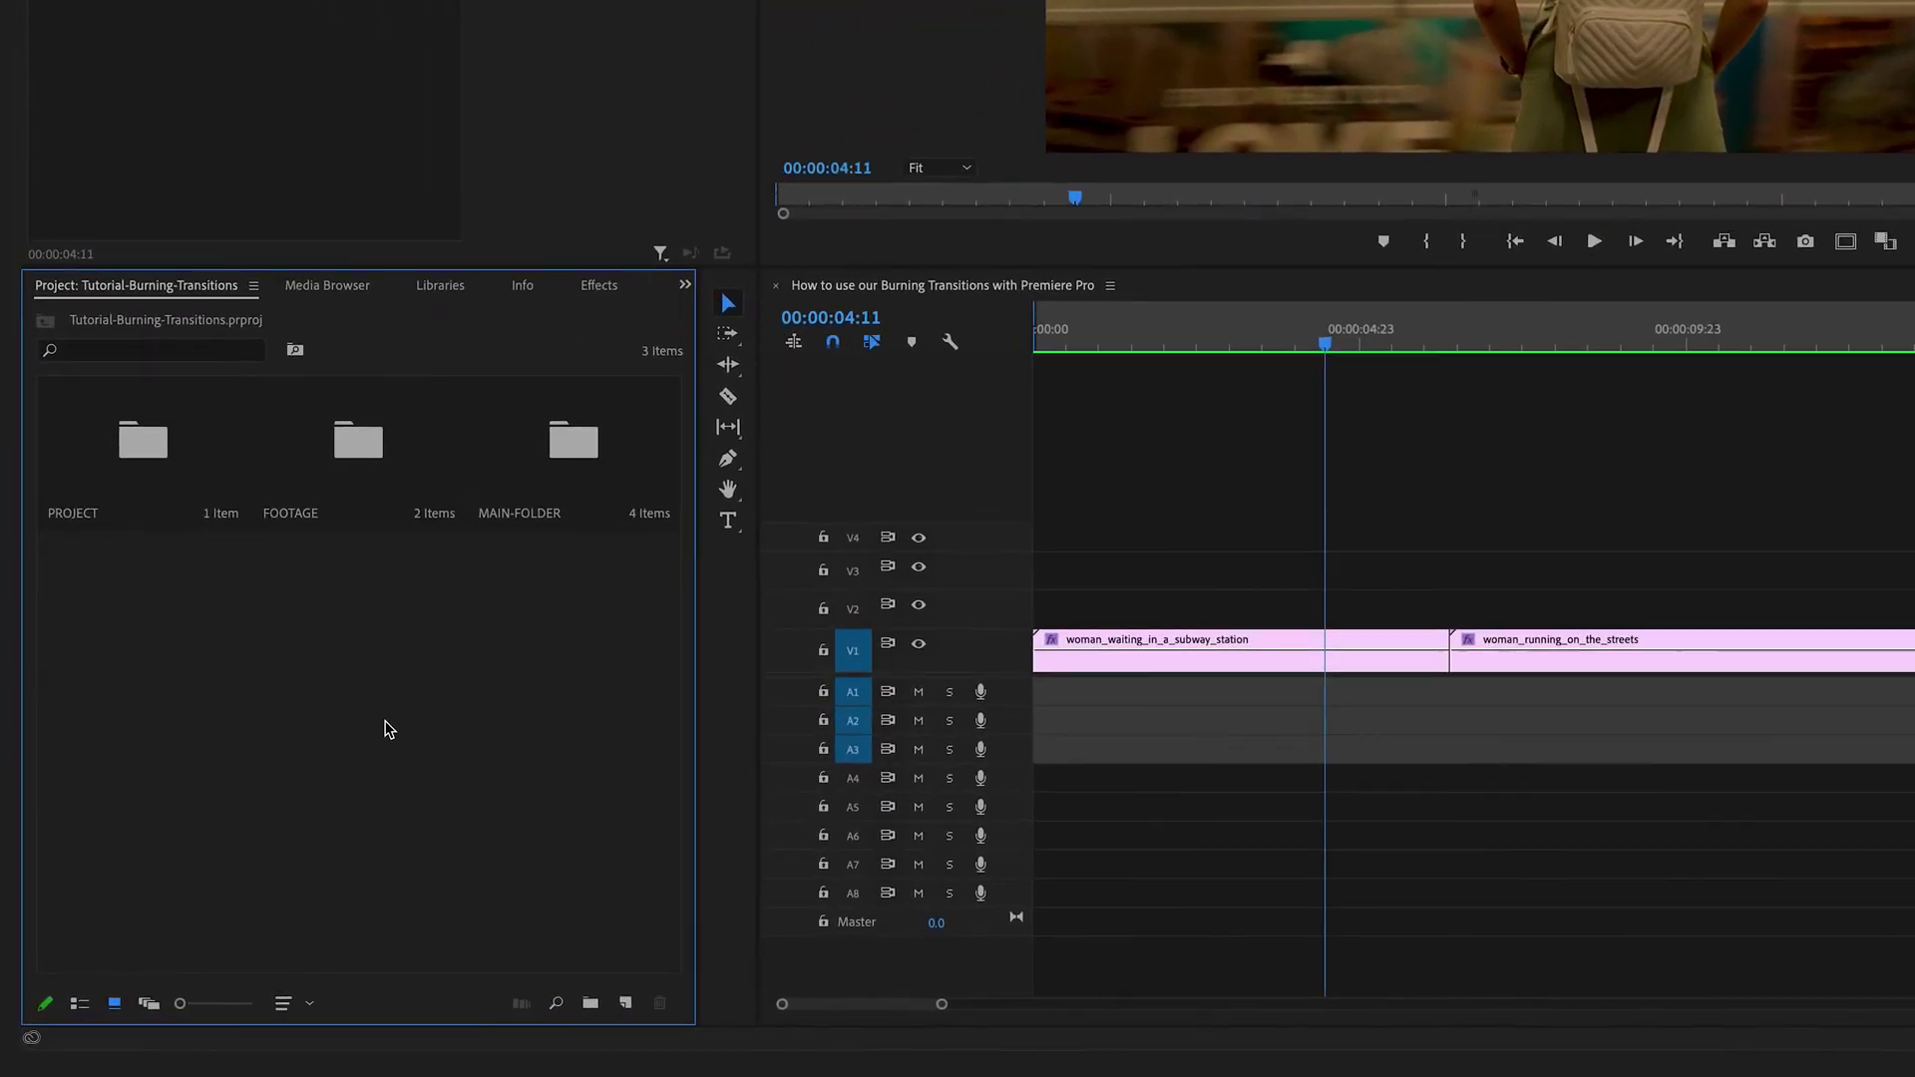
Step: Browse the Burning-Transitions-Originals and Burning-Transitions-Fast bins inside MAIN-FOLDER
double_click(589, 442)
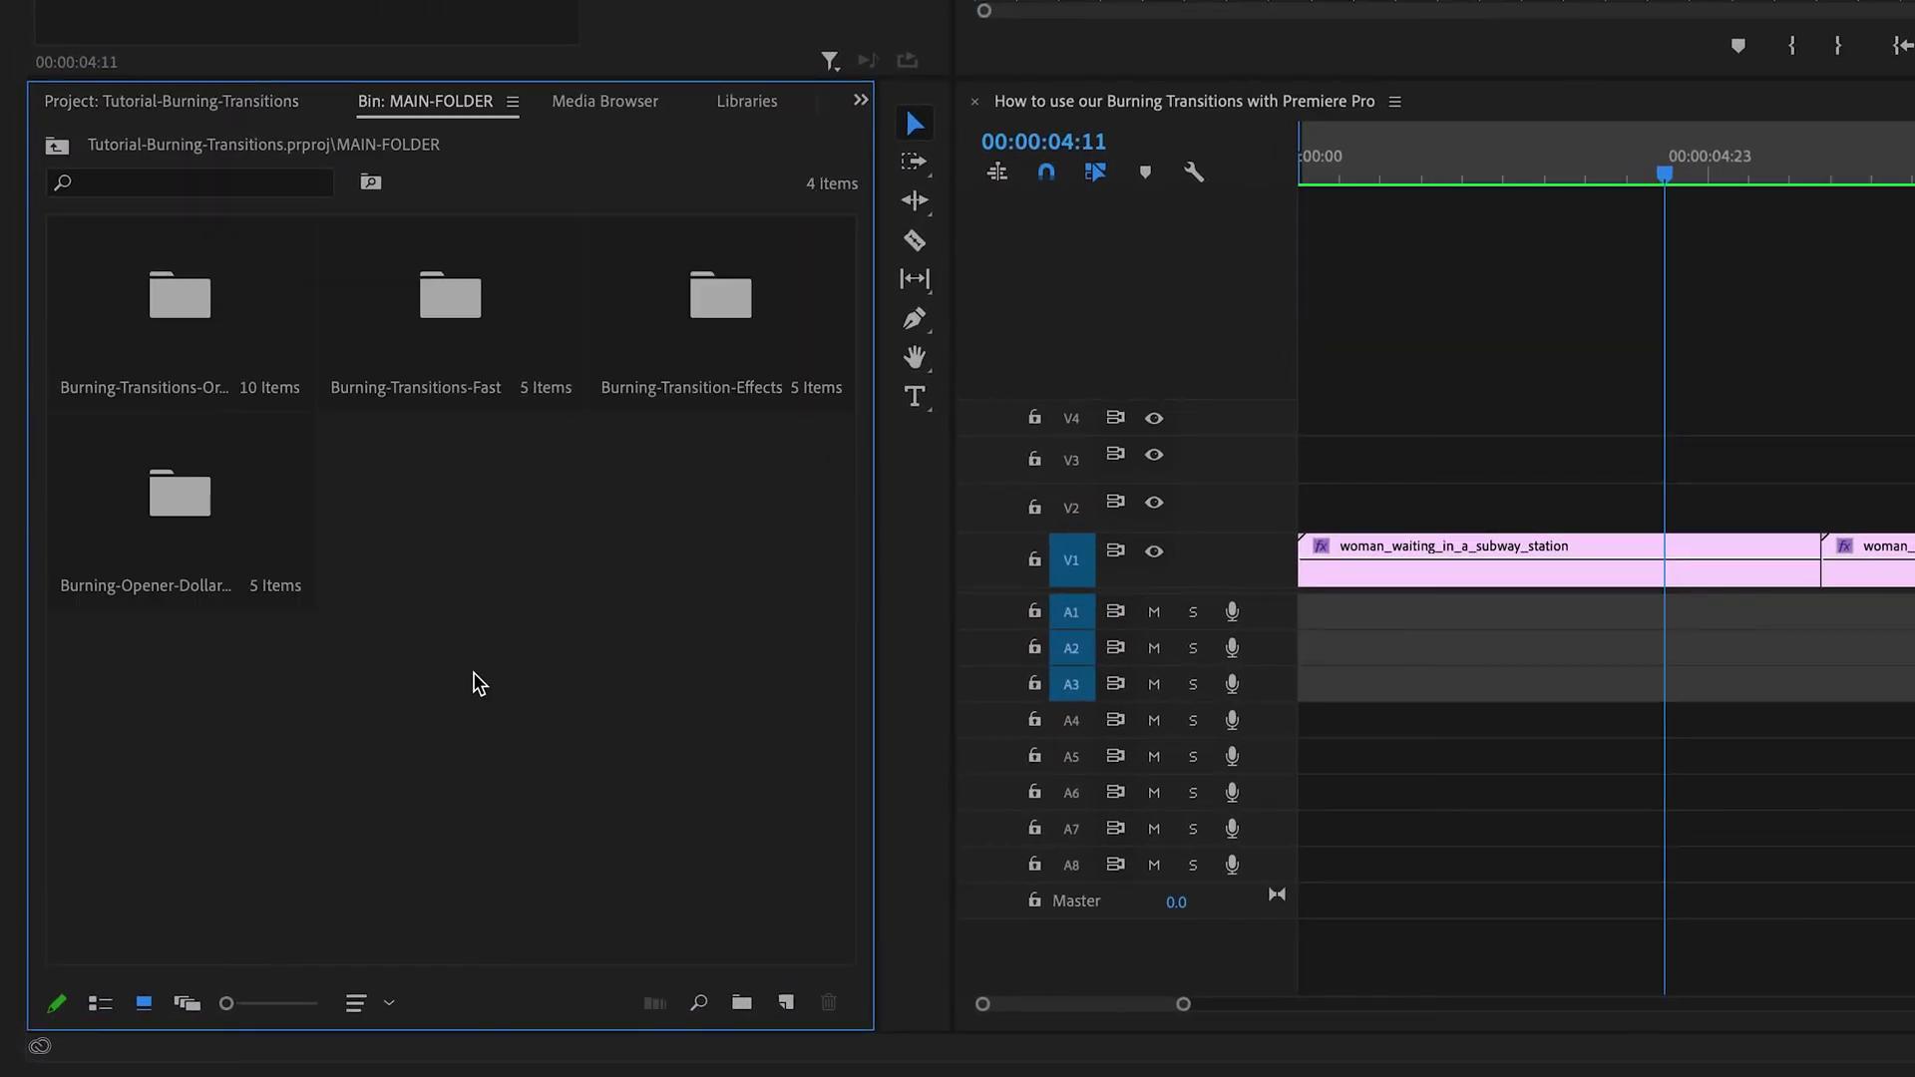
double_click(188, 313)
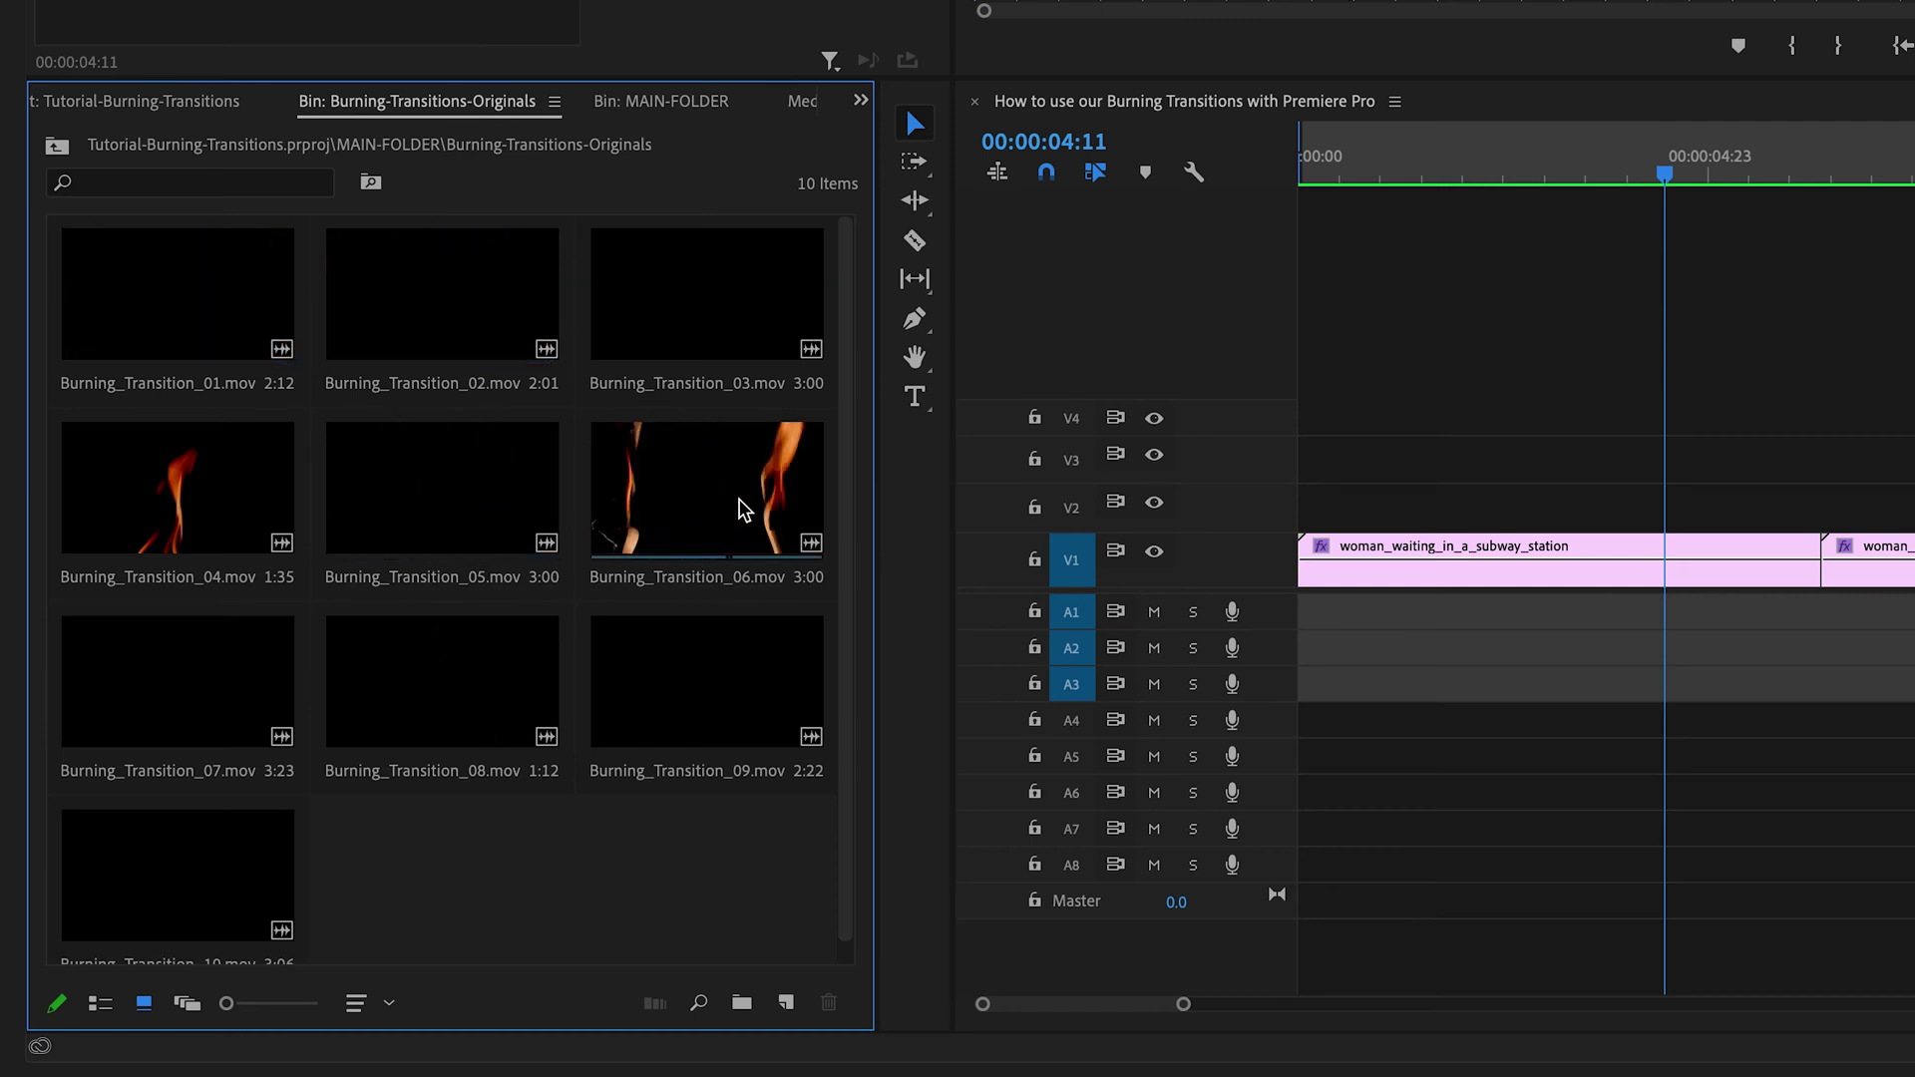
click(56, 147)
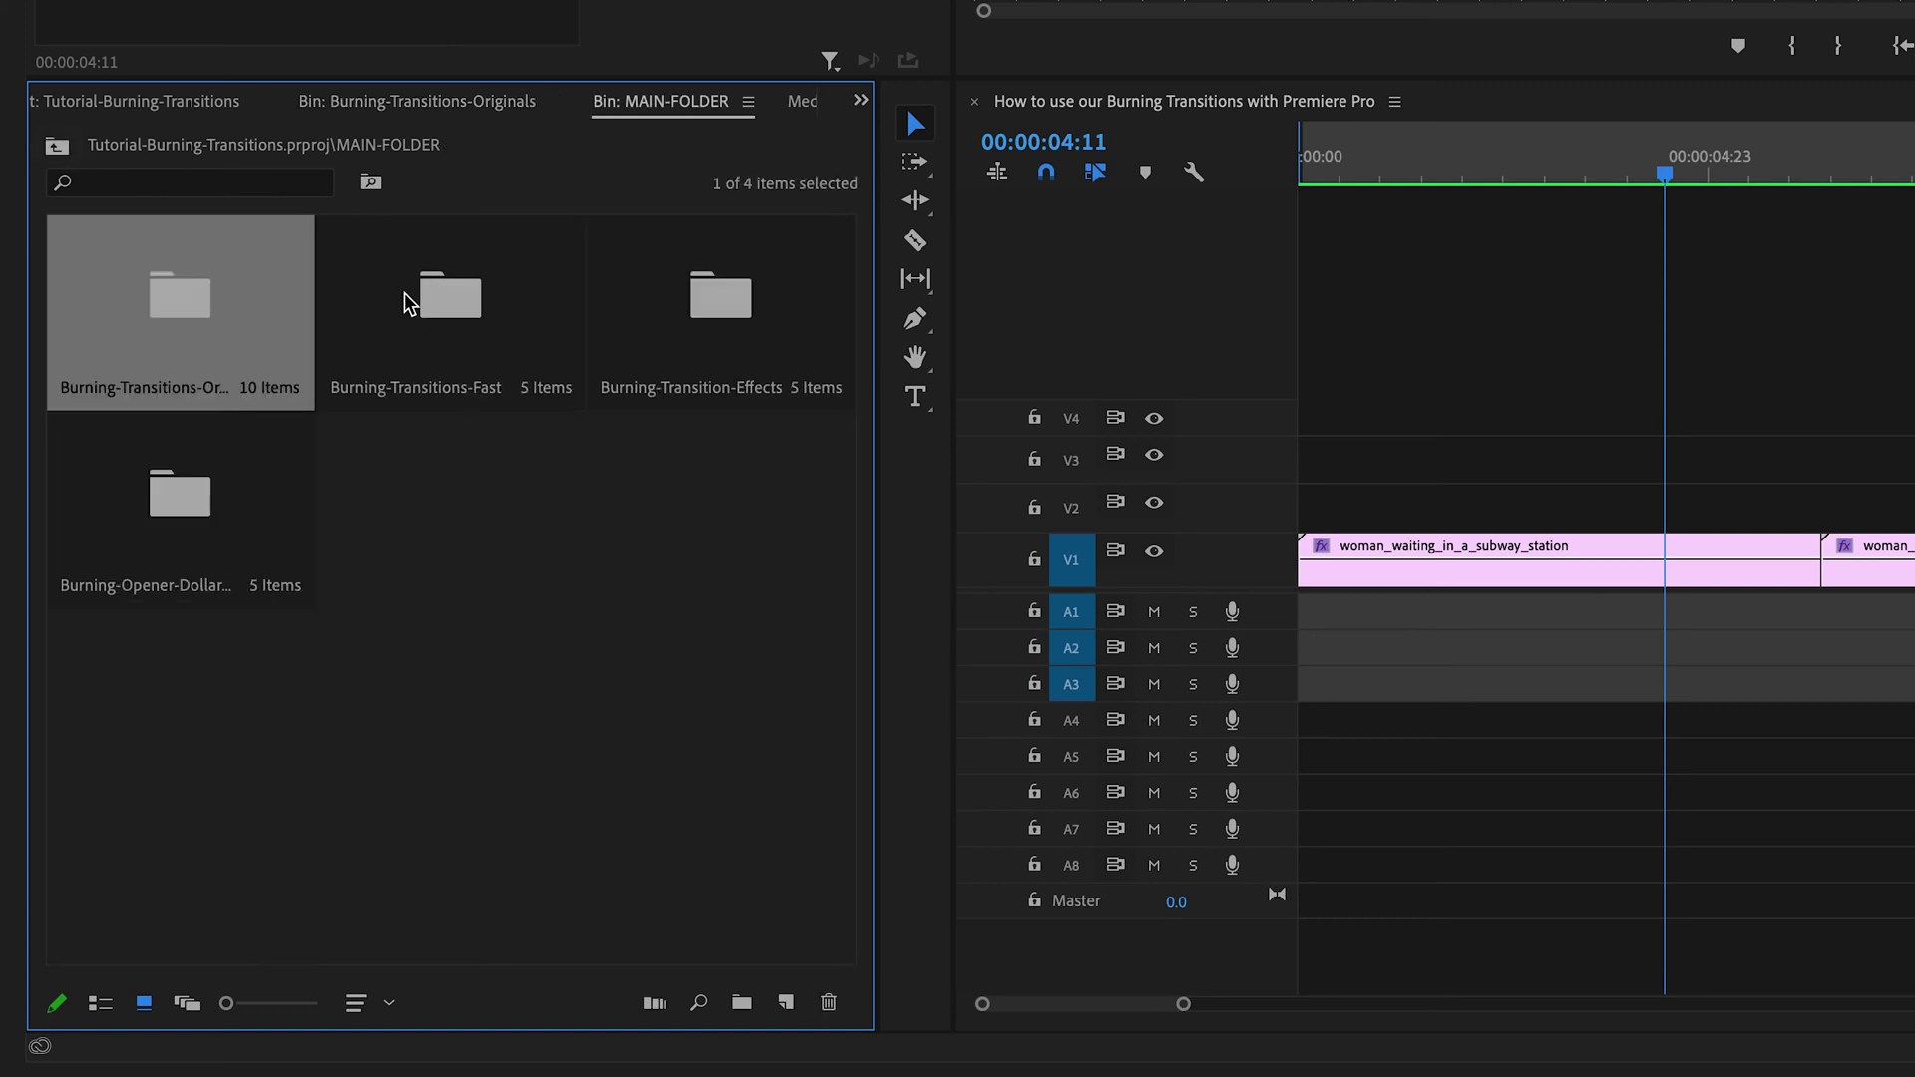
double_click(433, 298)
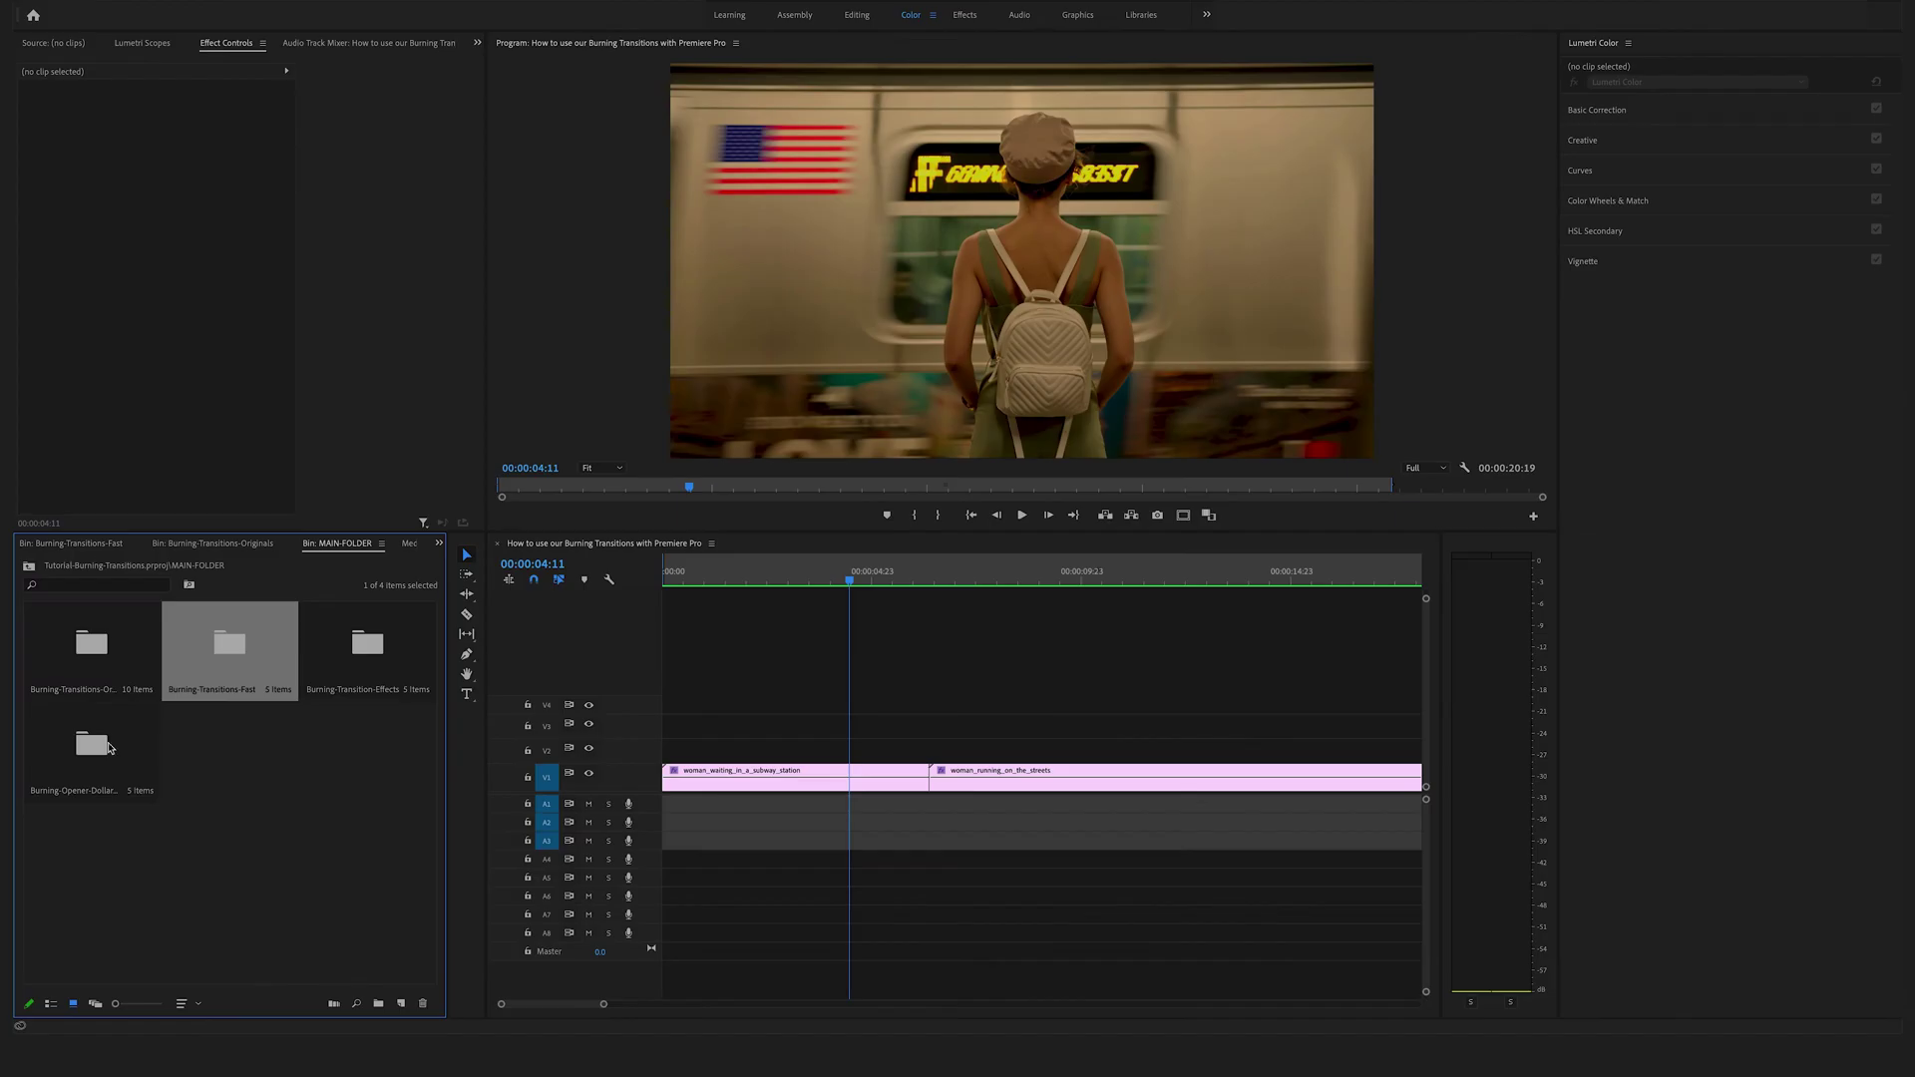
Step: Open the Burning-Opener-Dollar-Bills bin and set the playhead to 00:00:04:18
click(94, 735)
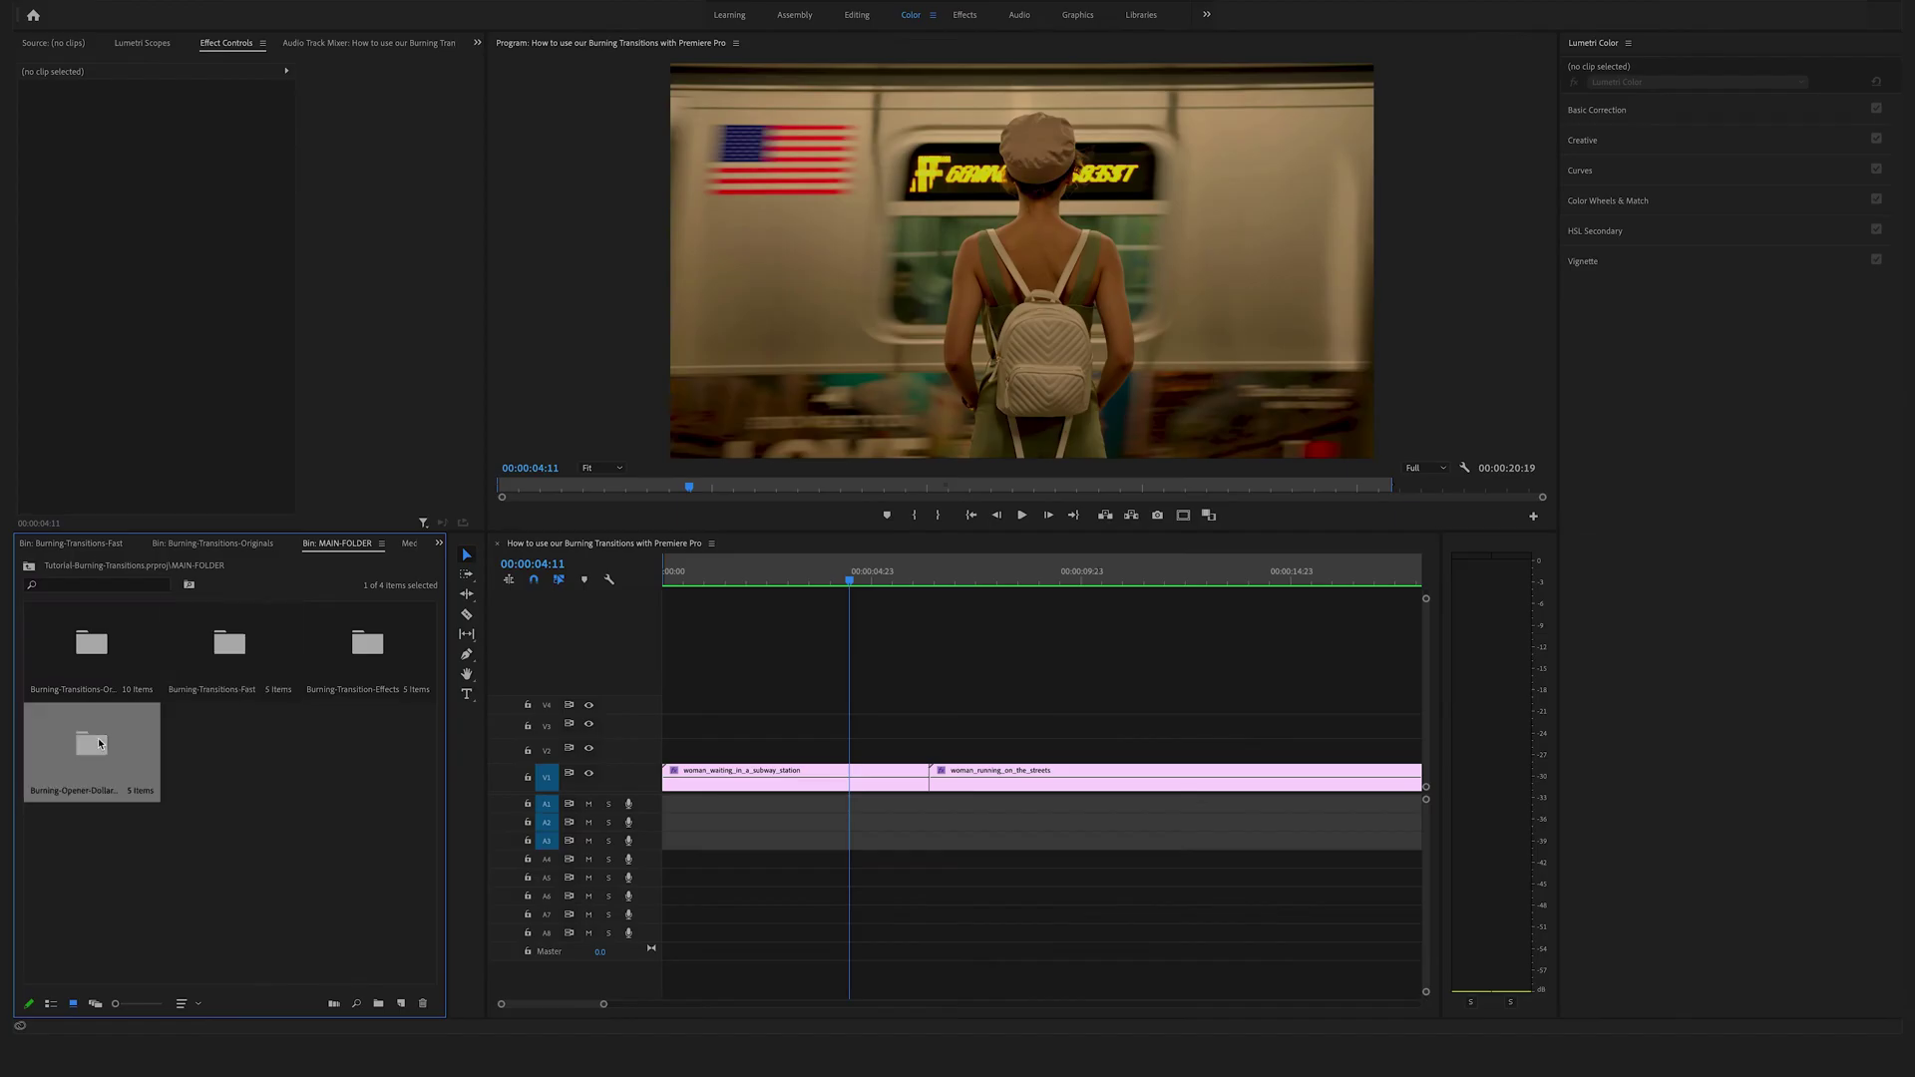
double_click(94, 735)
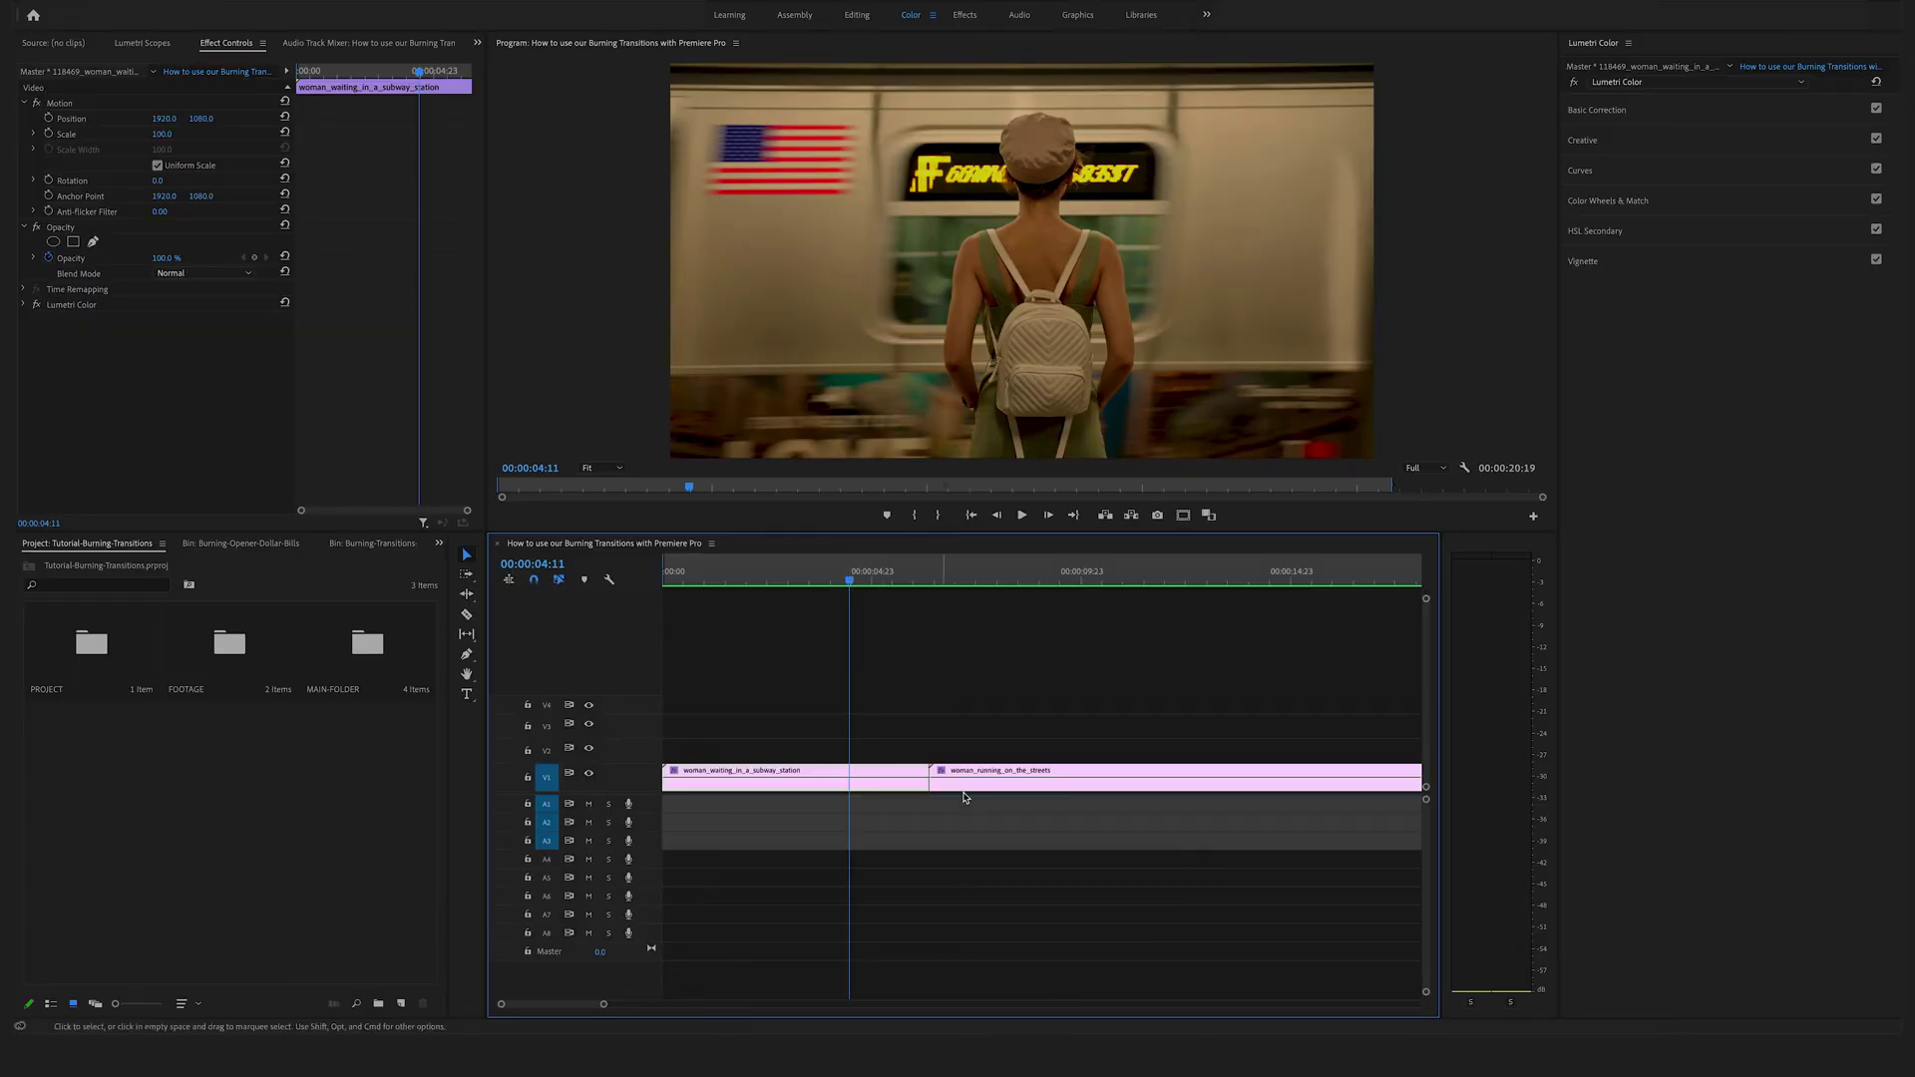
click(861, 576)
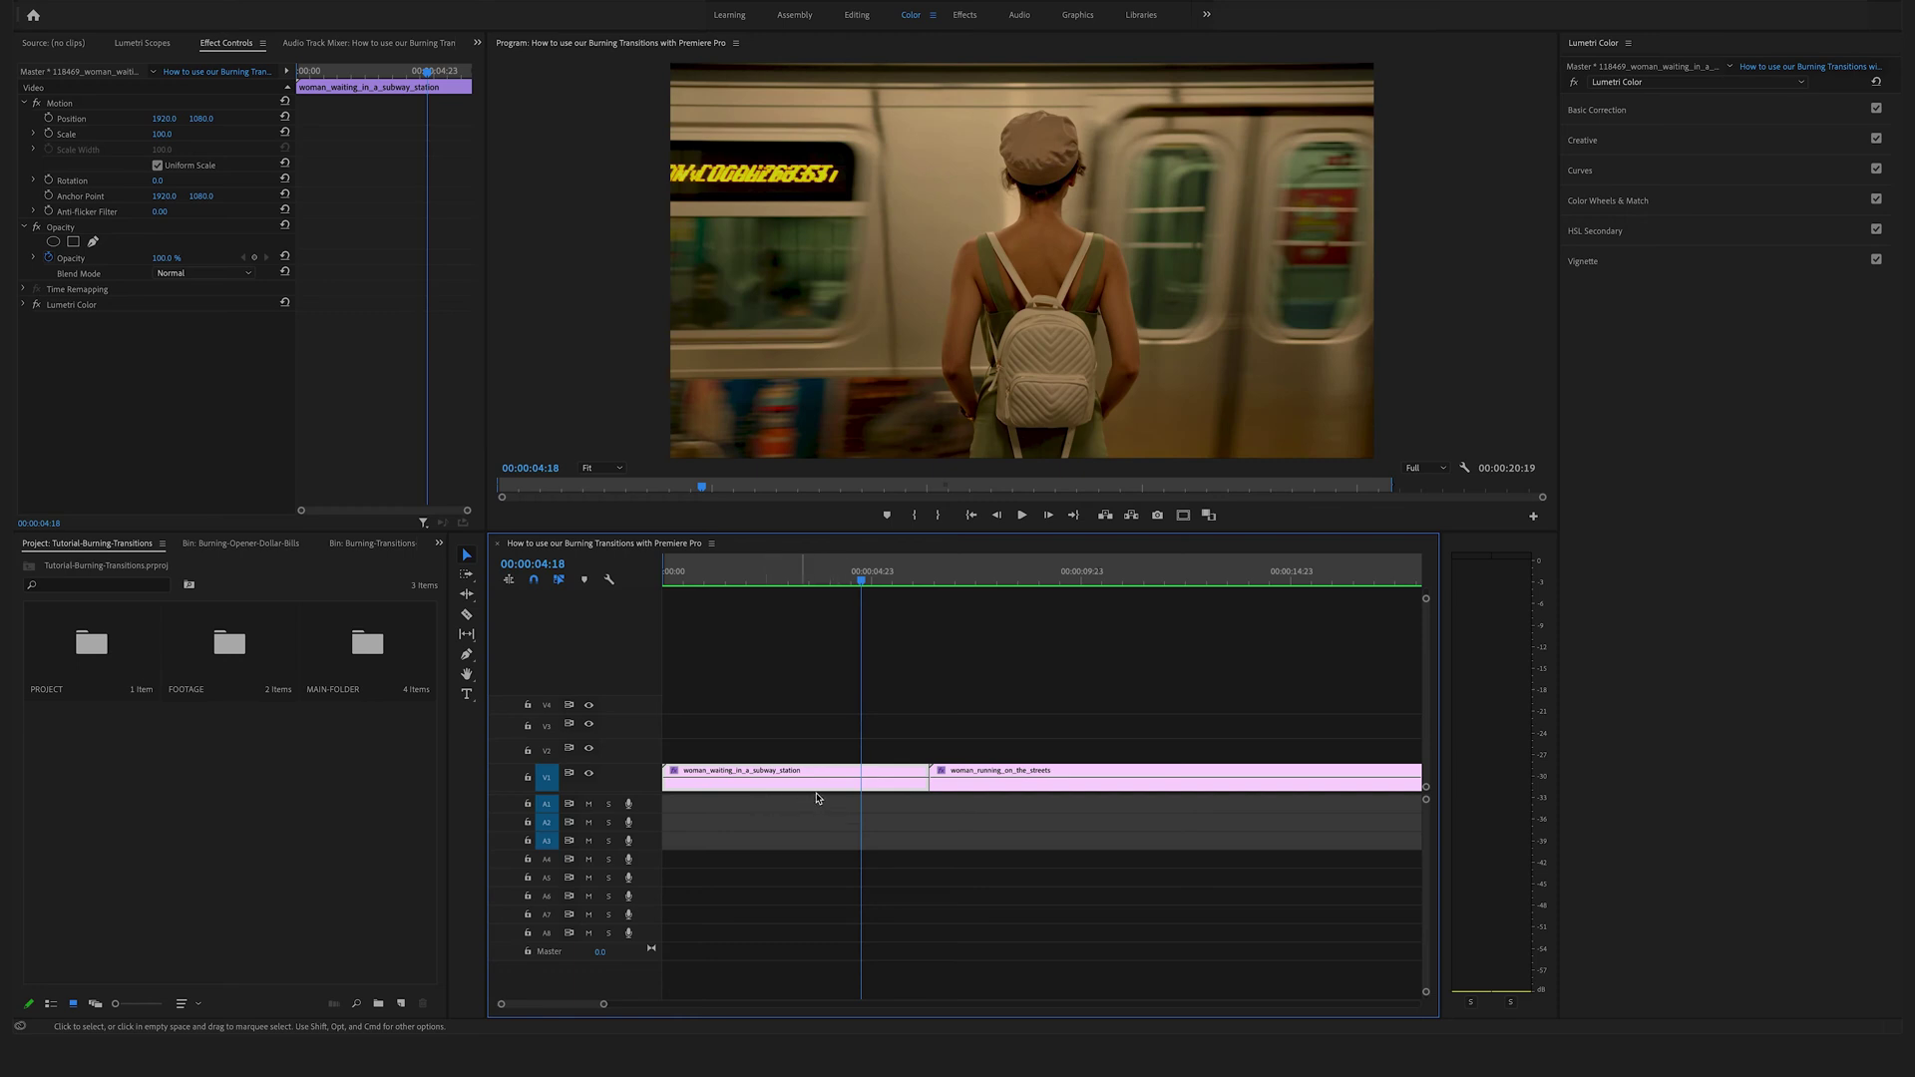
Step: Move the subway clip up to V2 and select Burning_Transition_05 in Burning-Transitions-Originals
drag(808, 789, 810, 768)
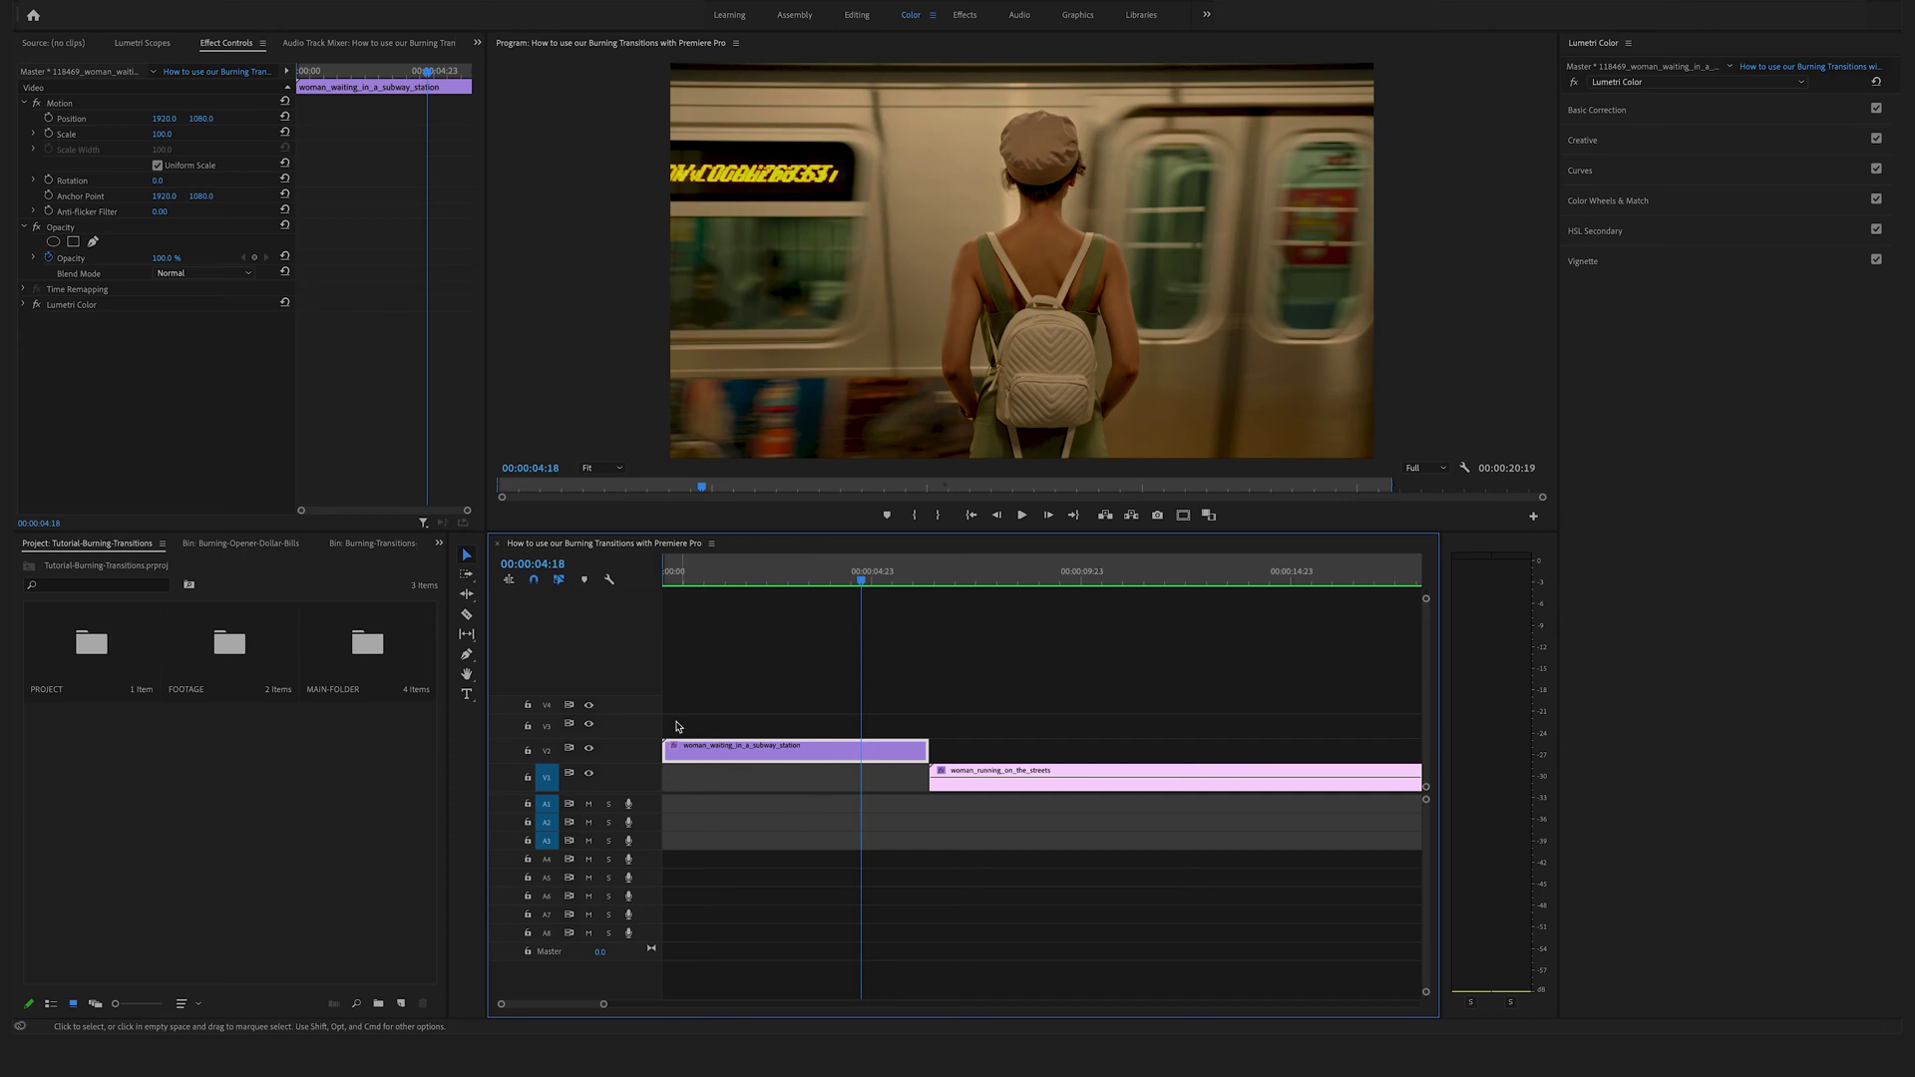
double_click(387, 669)
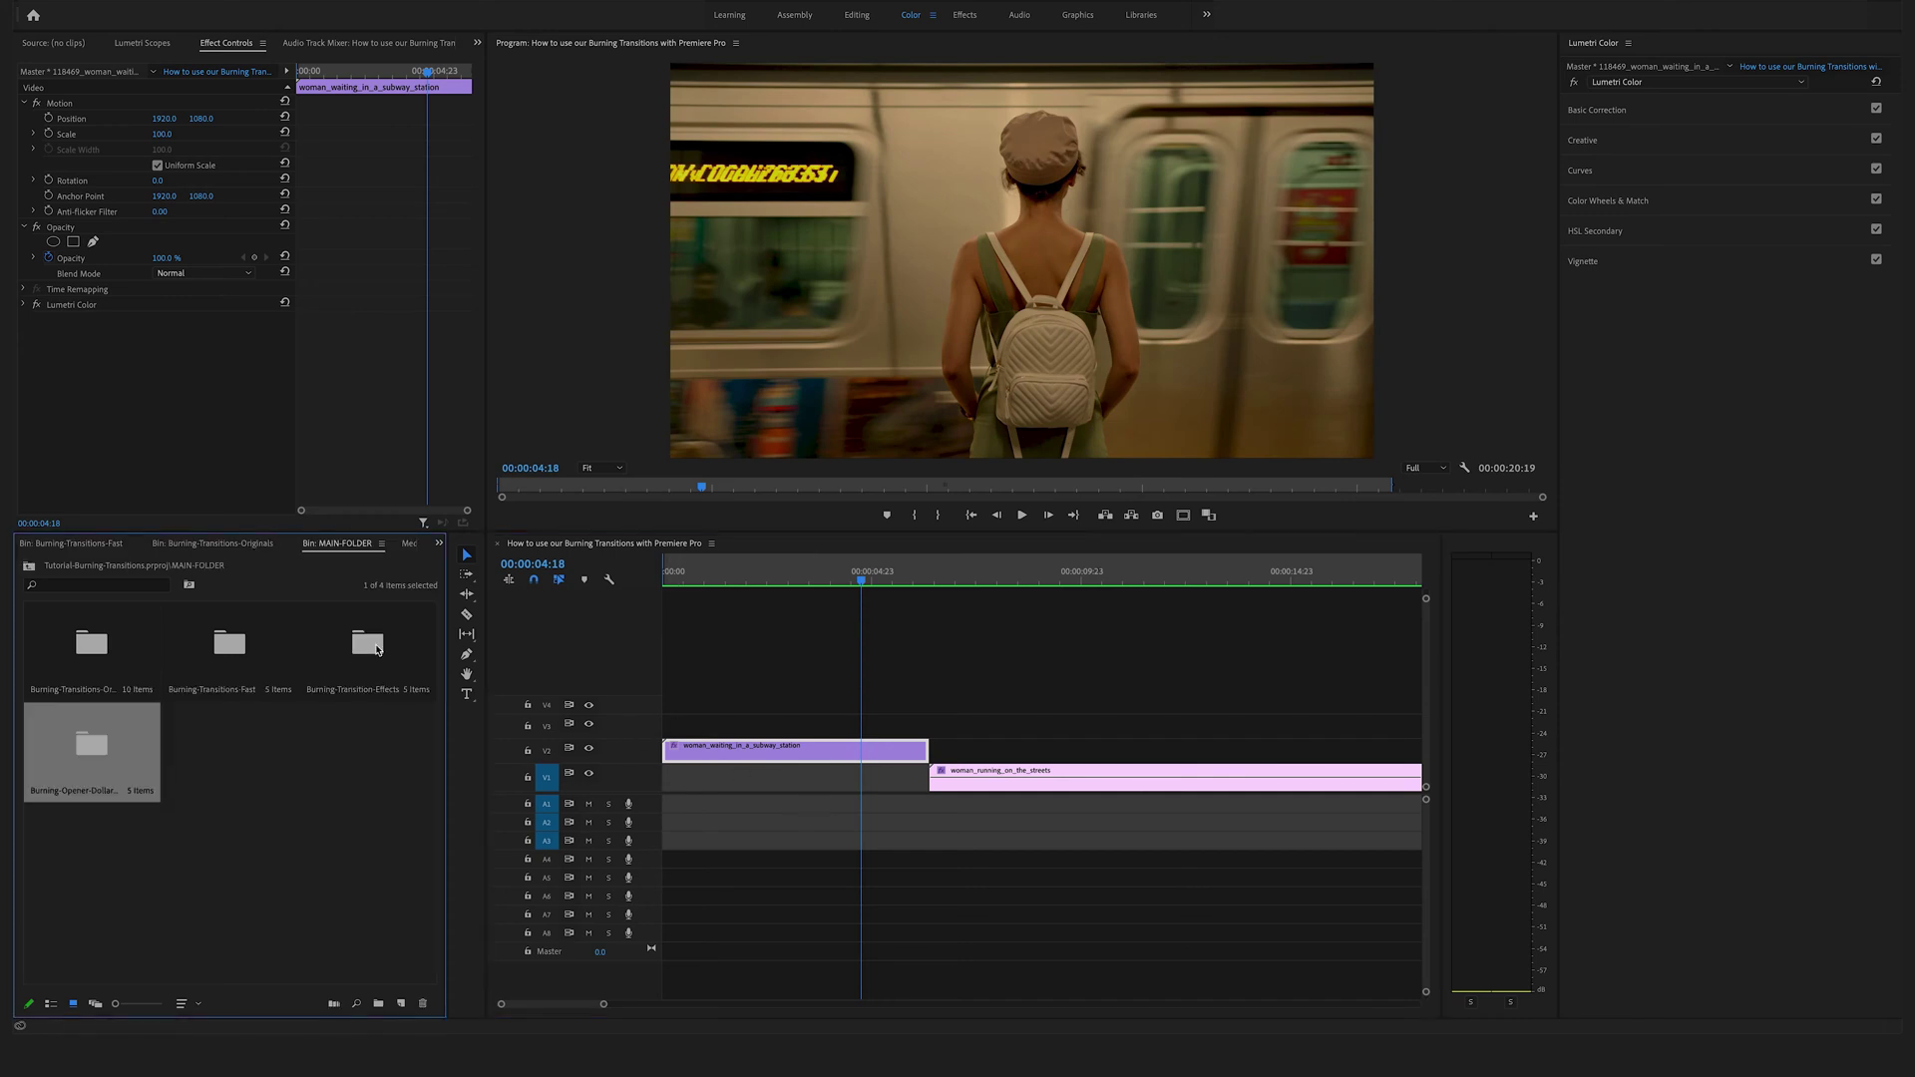
double_click(83, 652)
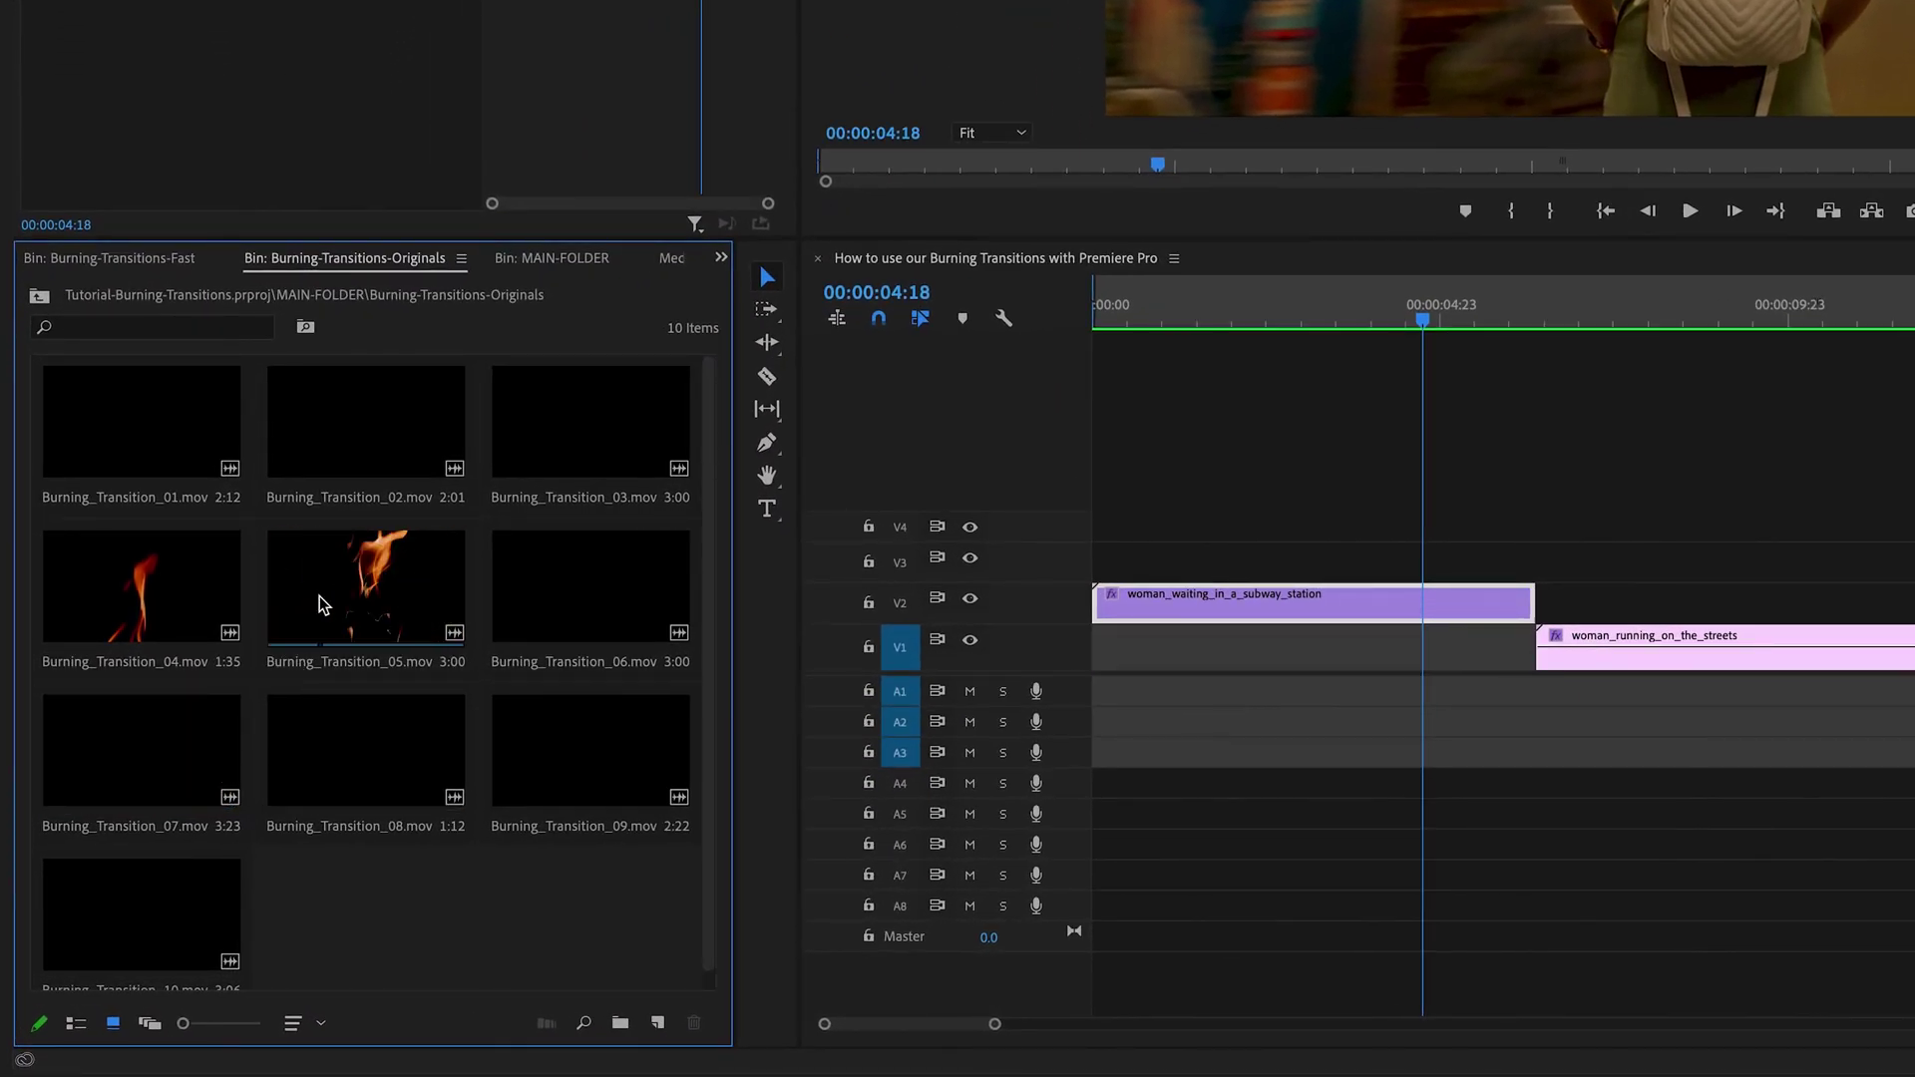
click(319, 595)
Step: Place Burning_Transition_05 on V3 over the cut and slide the street clip beneath it
drag(706, 620, 1336, 570)
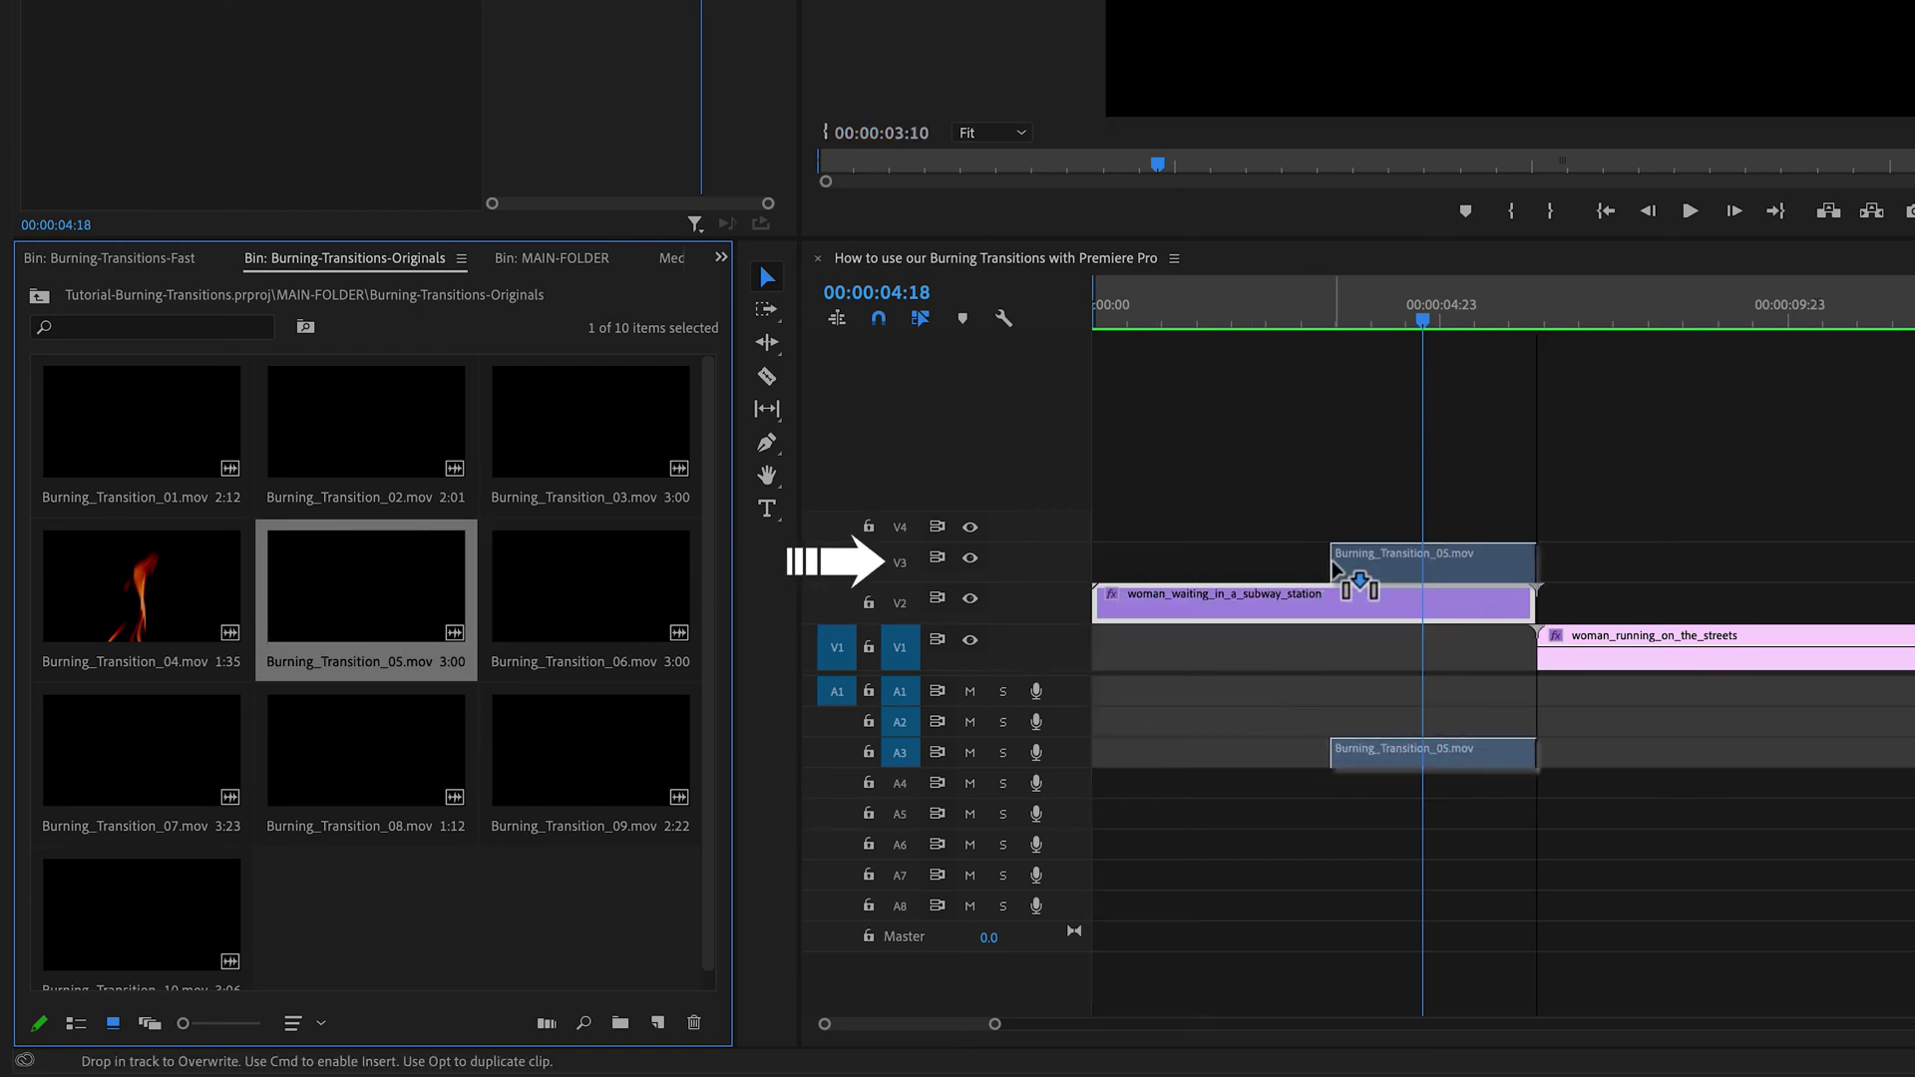
drag(1336, 570, 1338, 571)
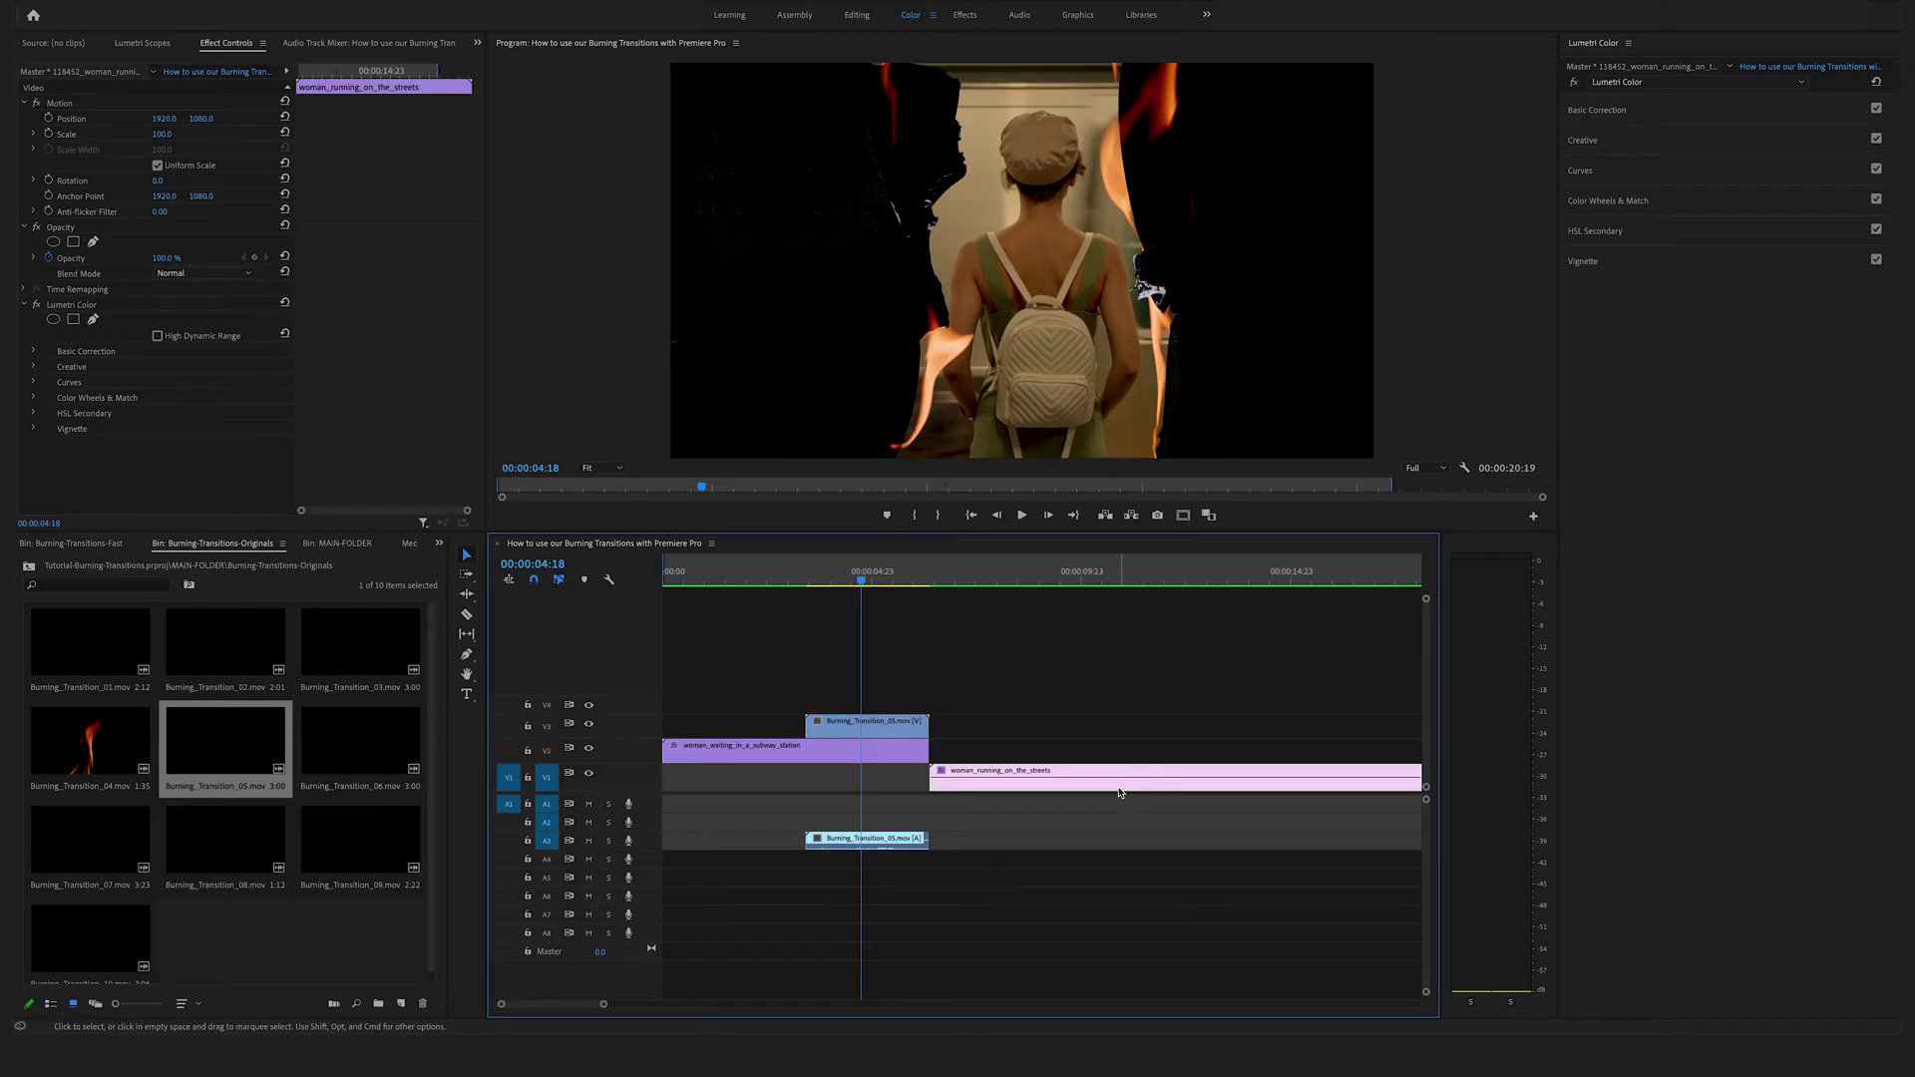
drag(1118, 788, 990, 798)
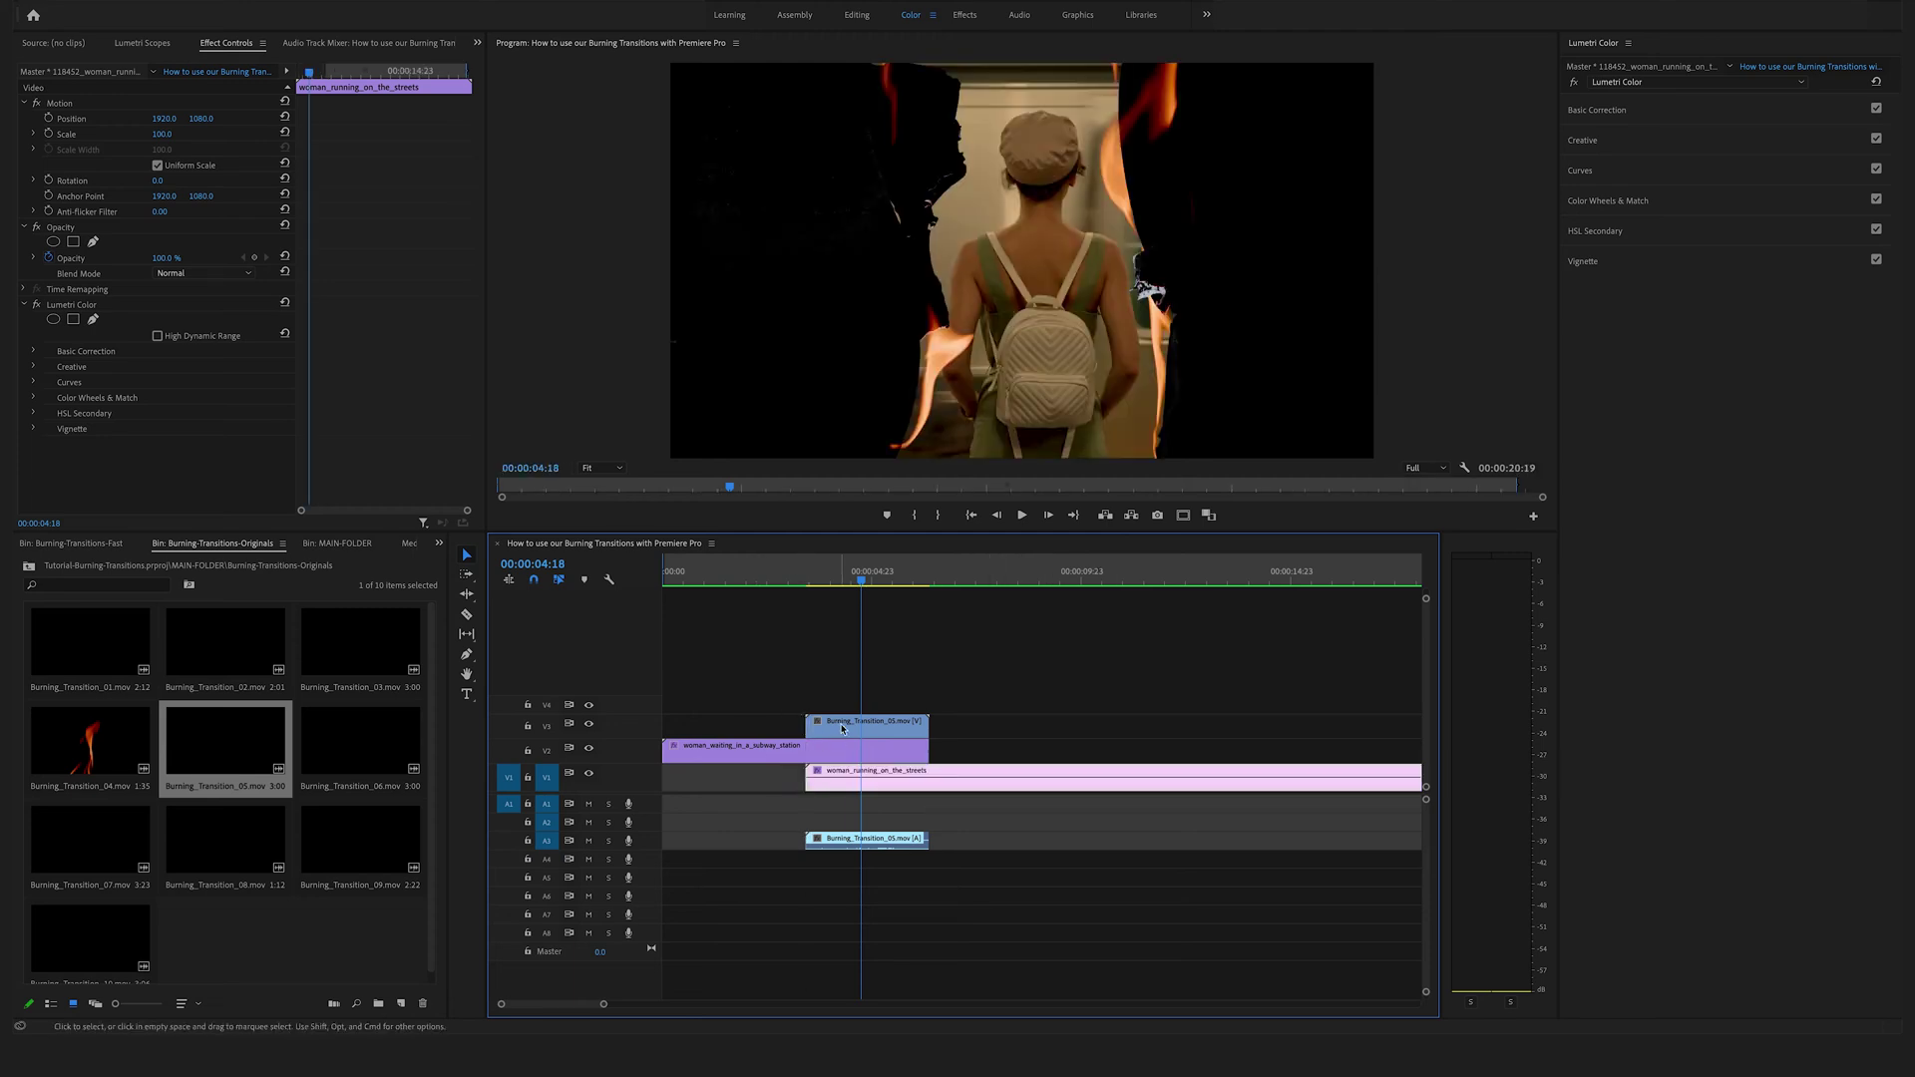
mouse_move(860, 580)
mouse_down()
mouse_move(794, 582)
mouse_move(841, 573)
mouse_up()
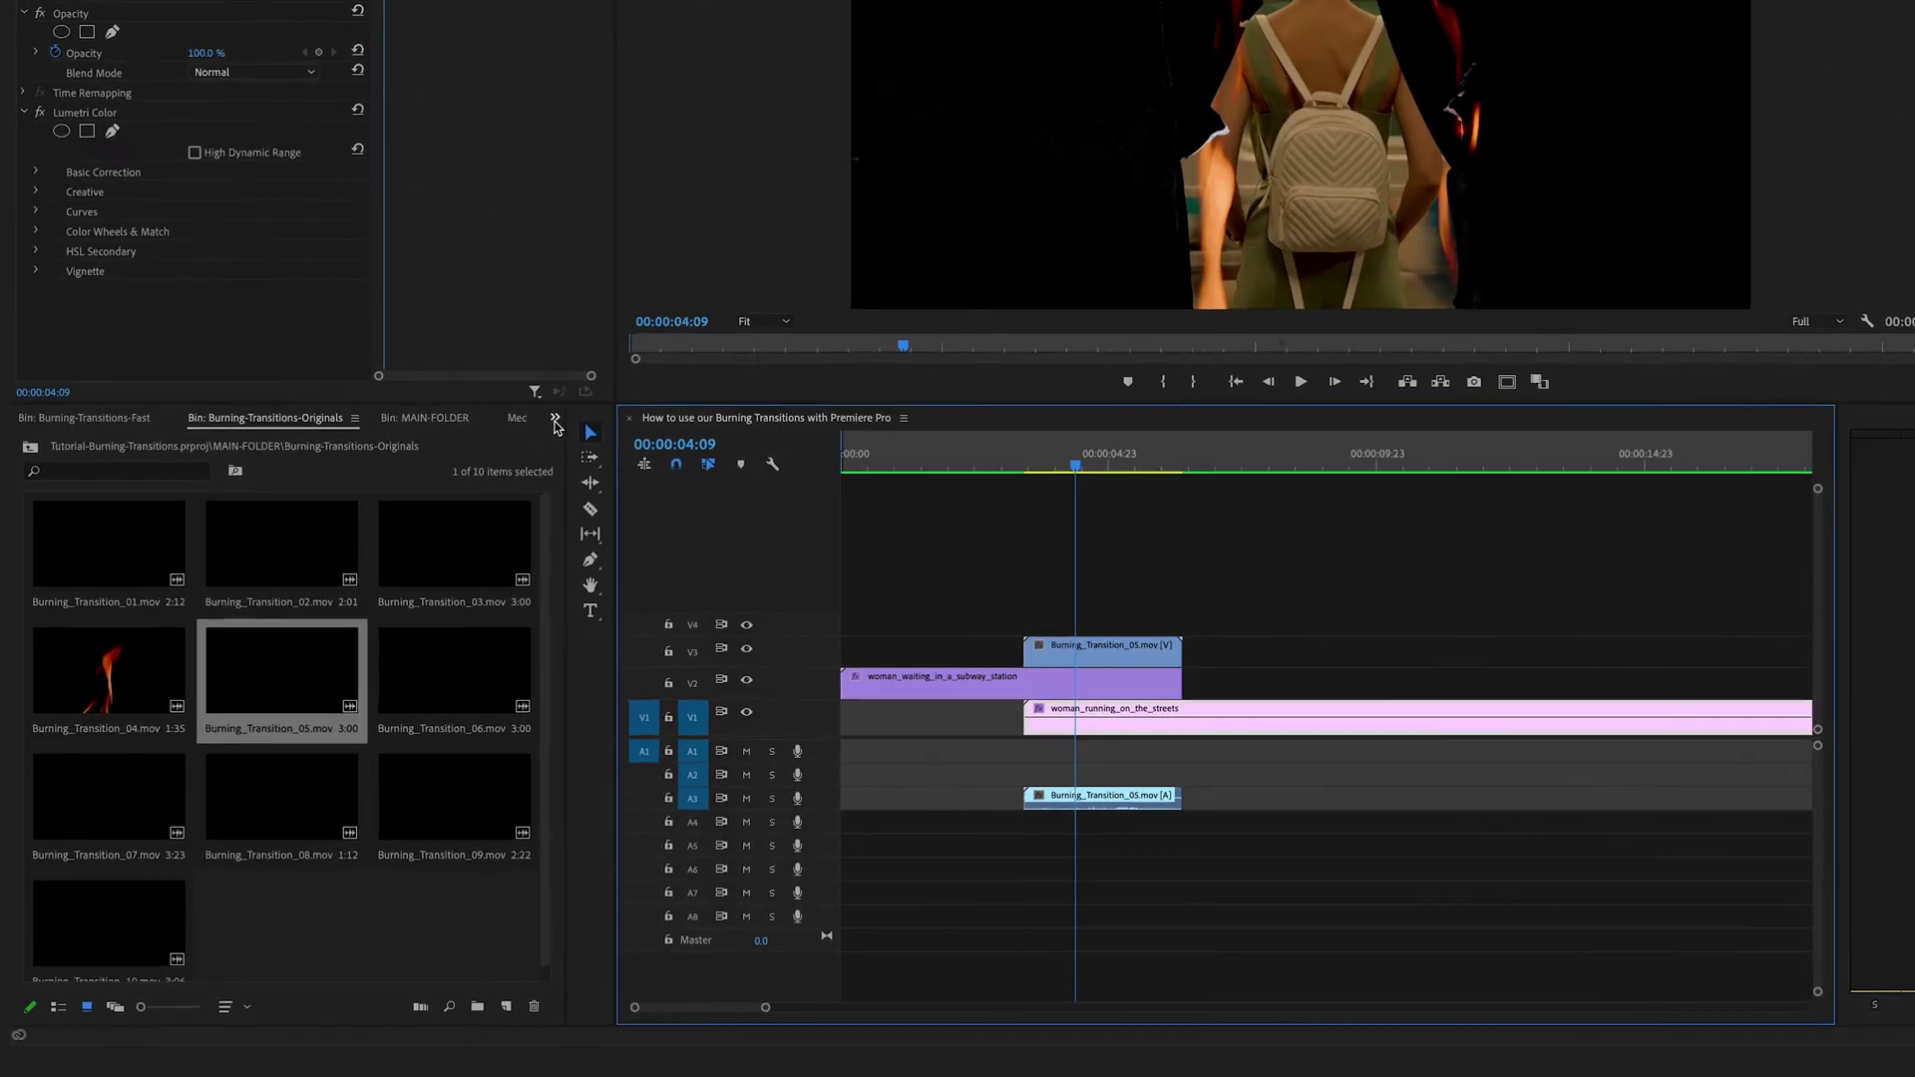
click(439, 543)
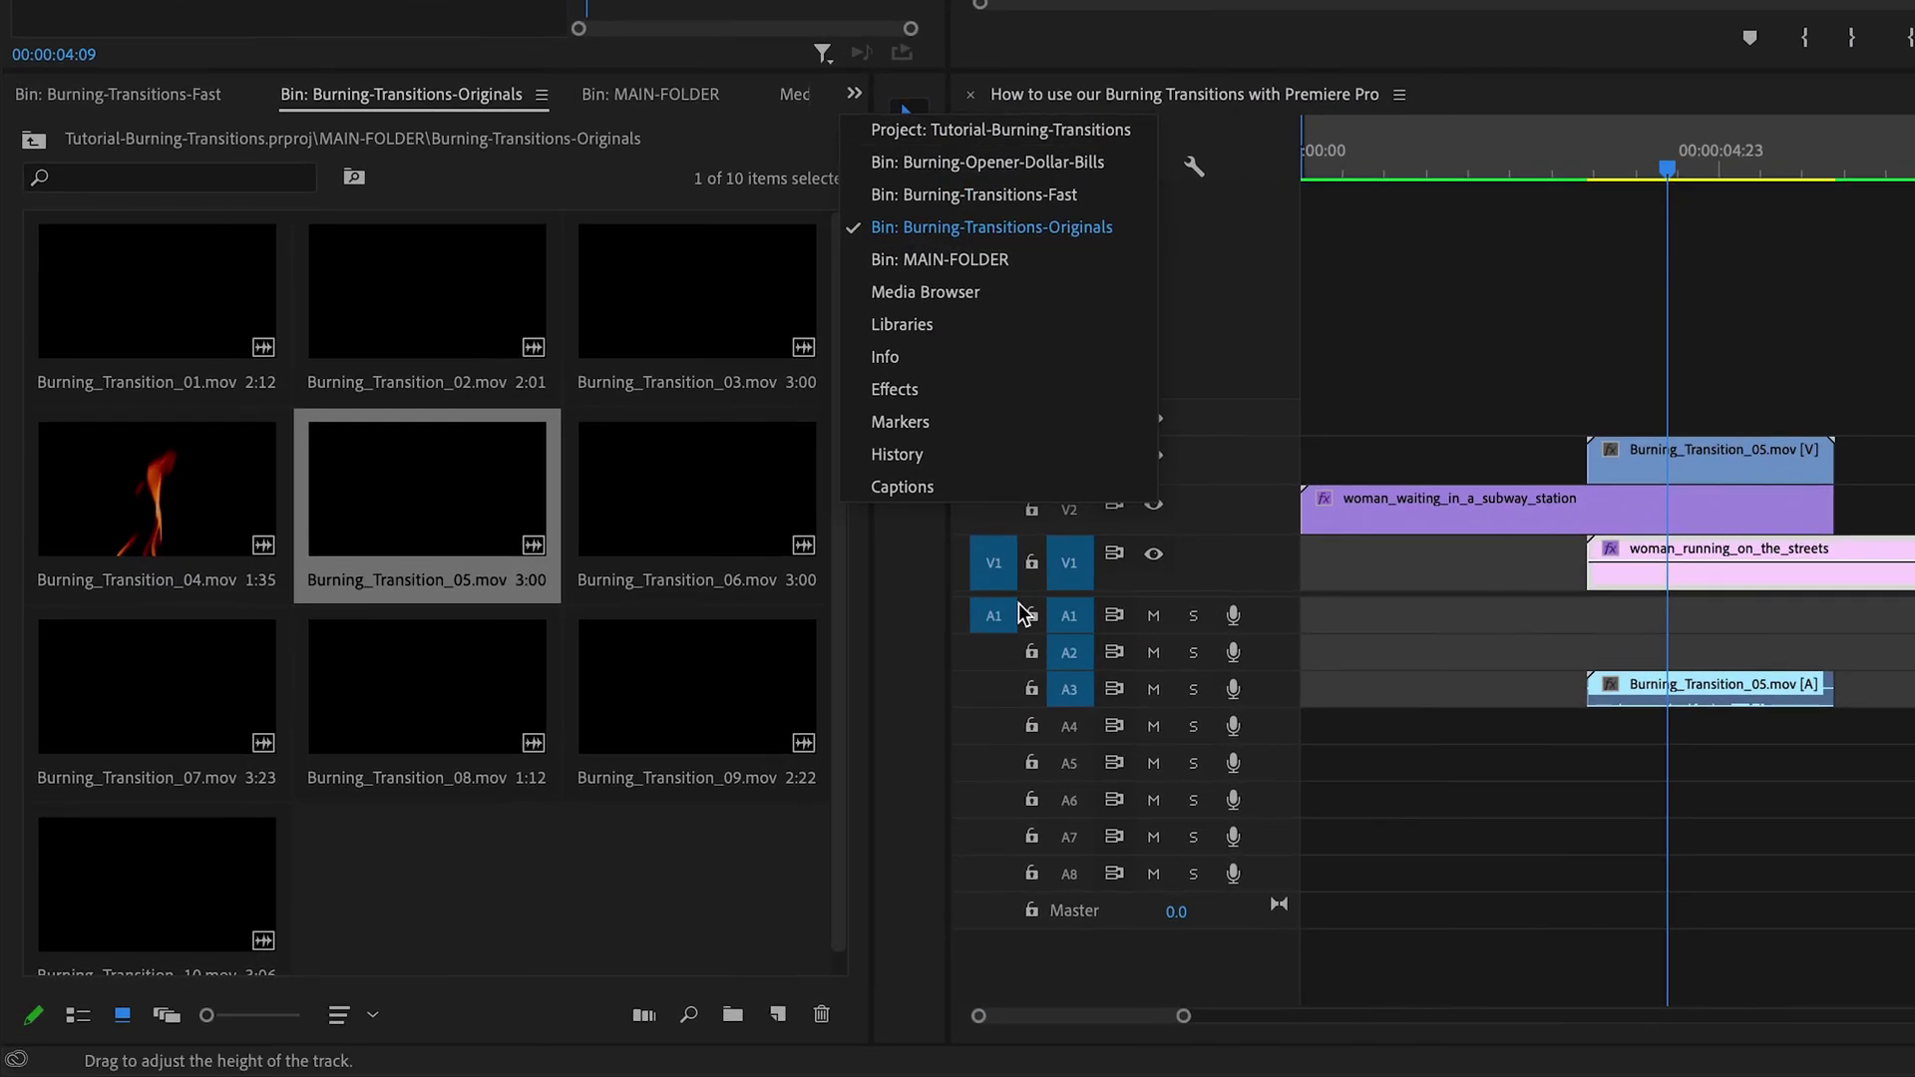
Step: Search effects for 'track' and apply Track Matte Key to the V2 subway clip
click(960, 392)
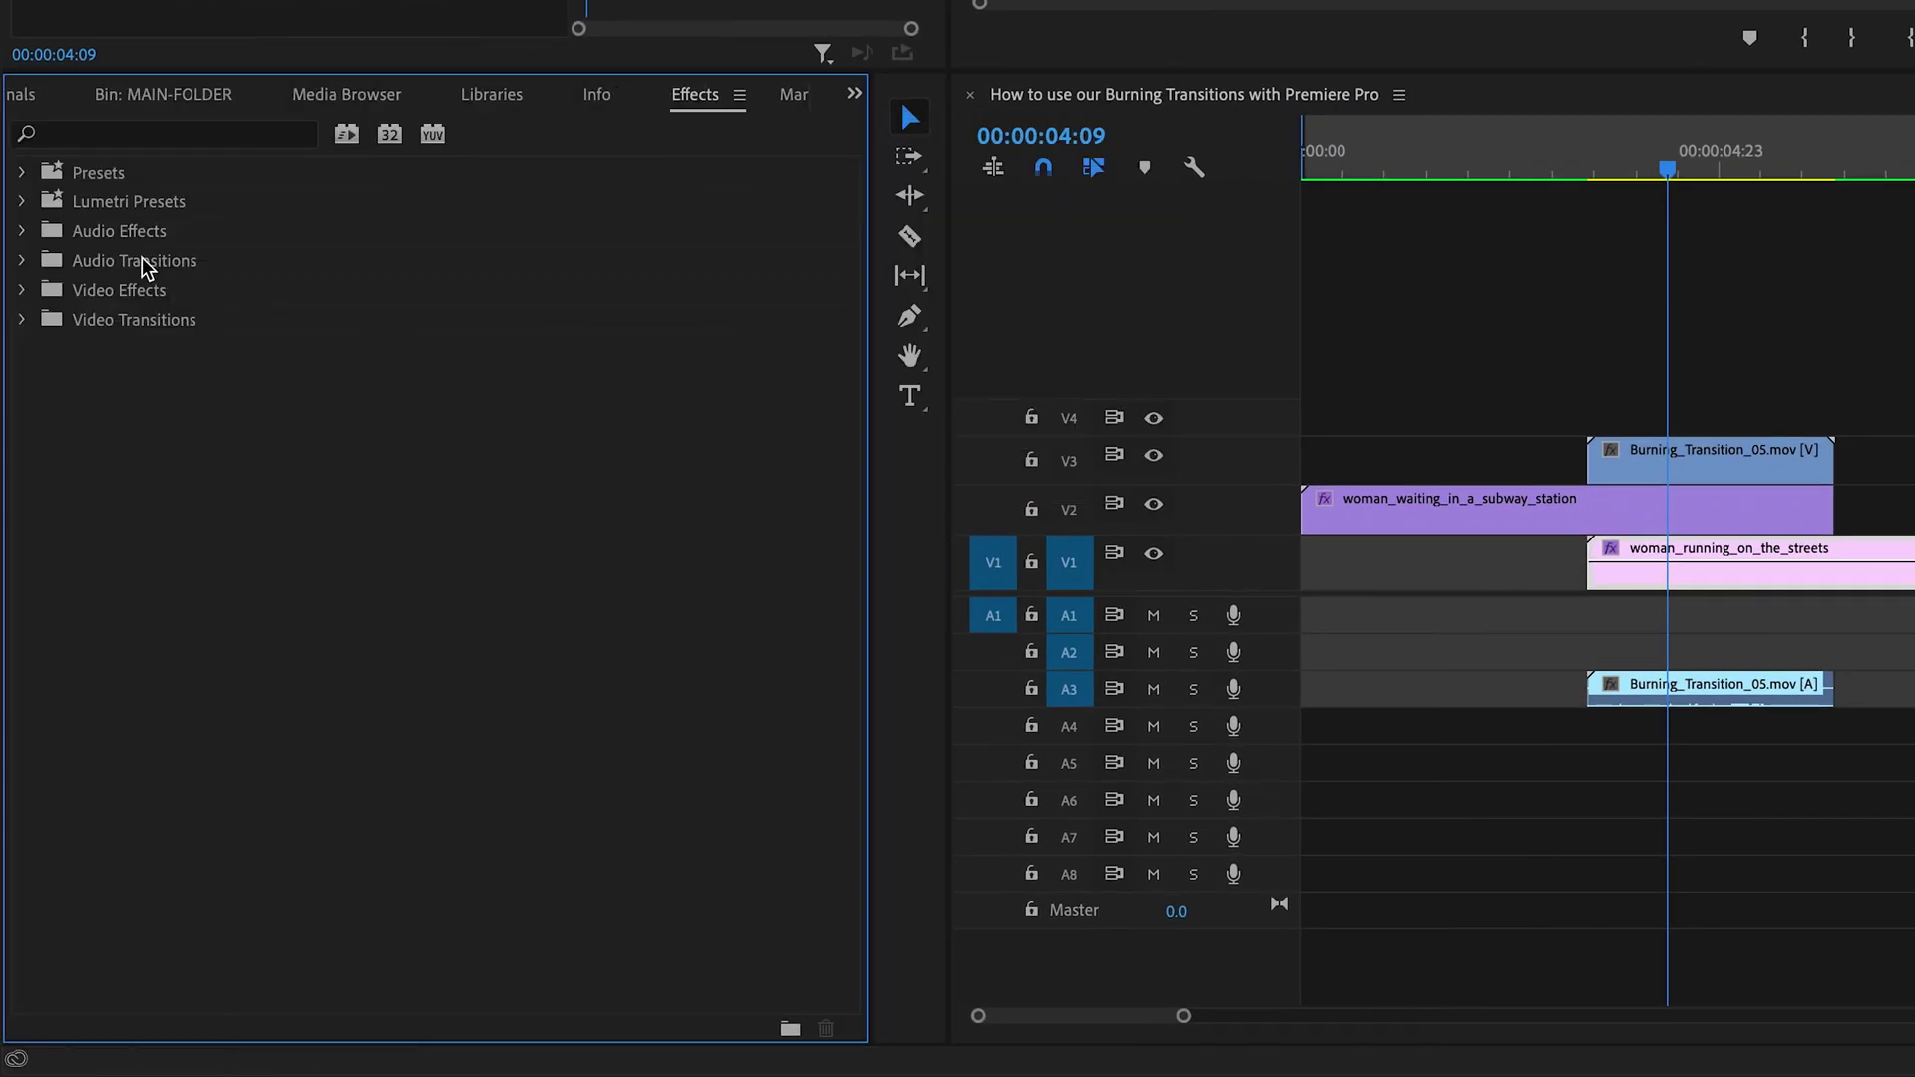
click(107, 133)
text(track)
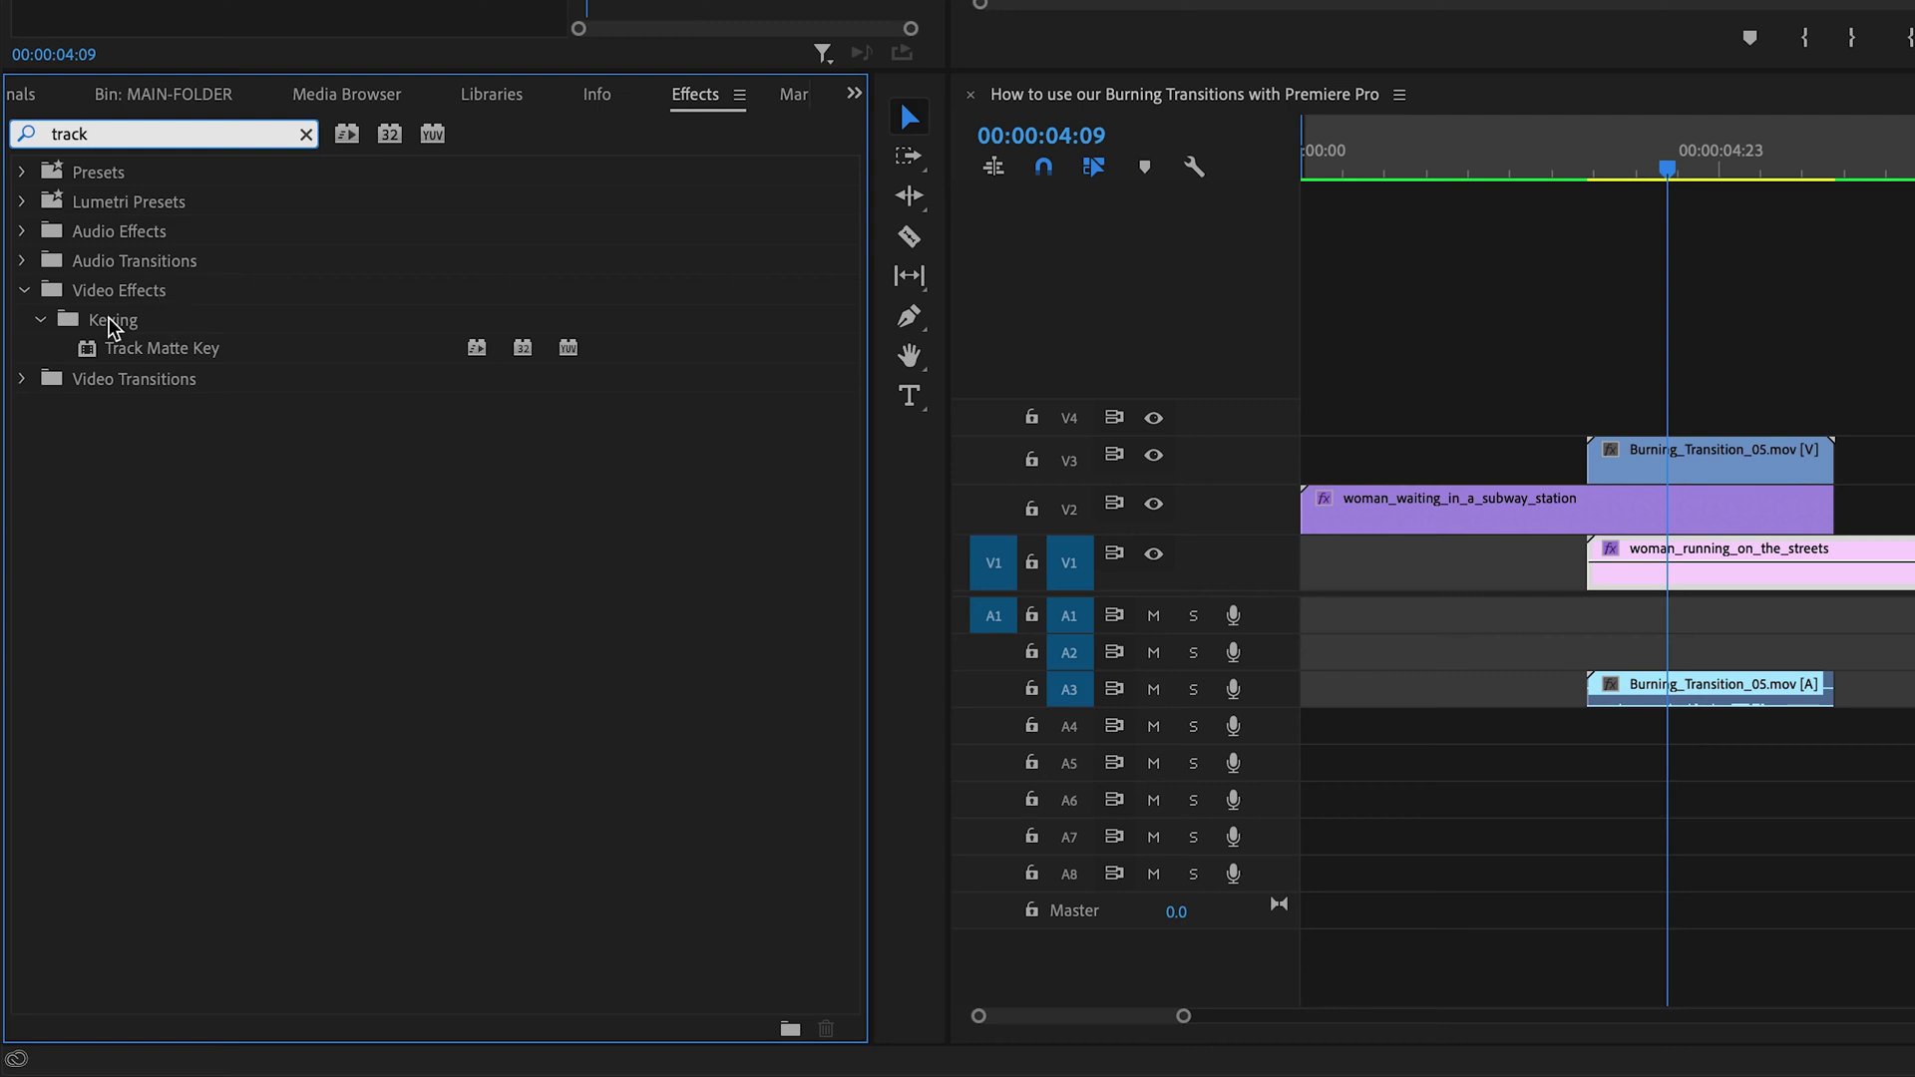
click(244, 353)
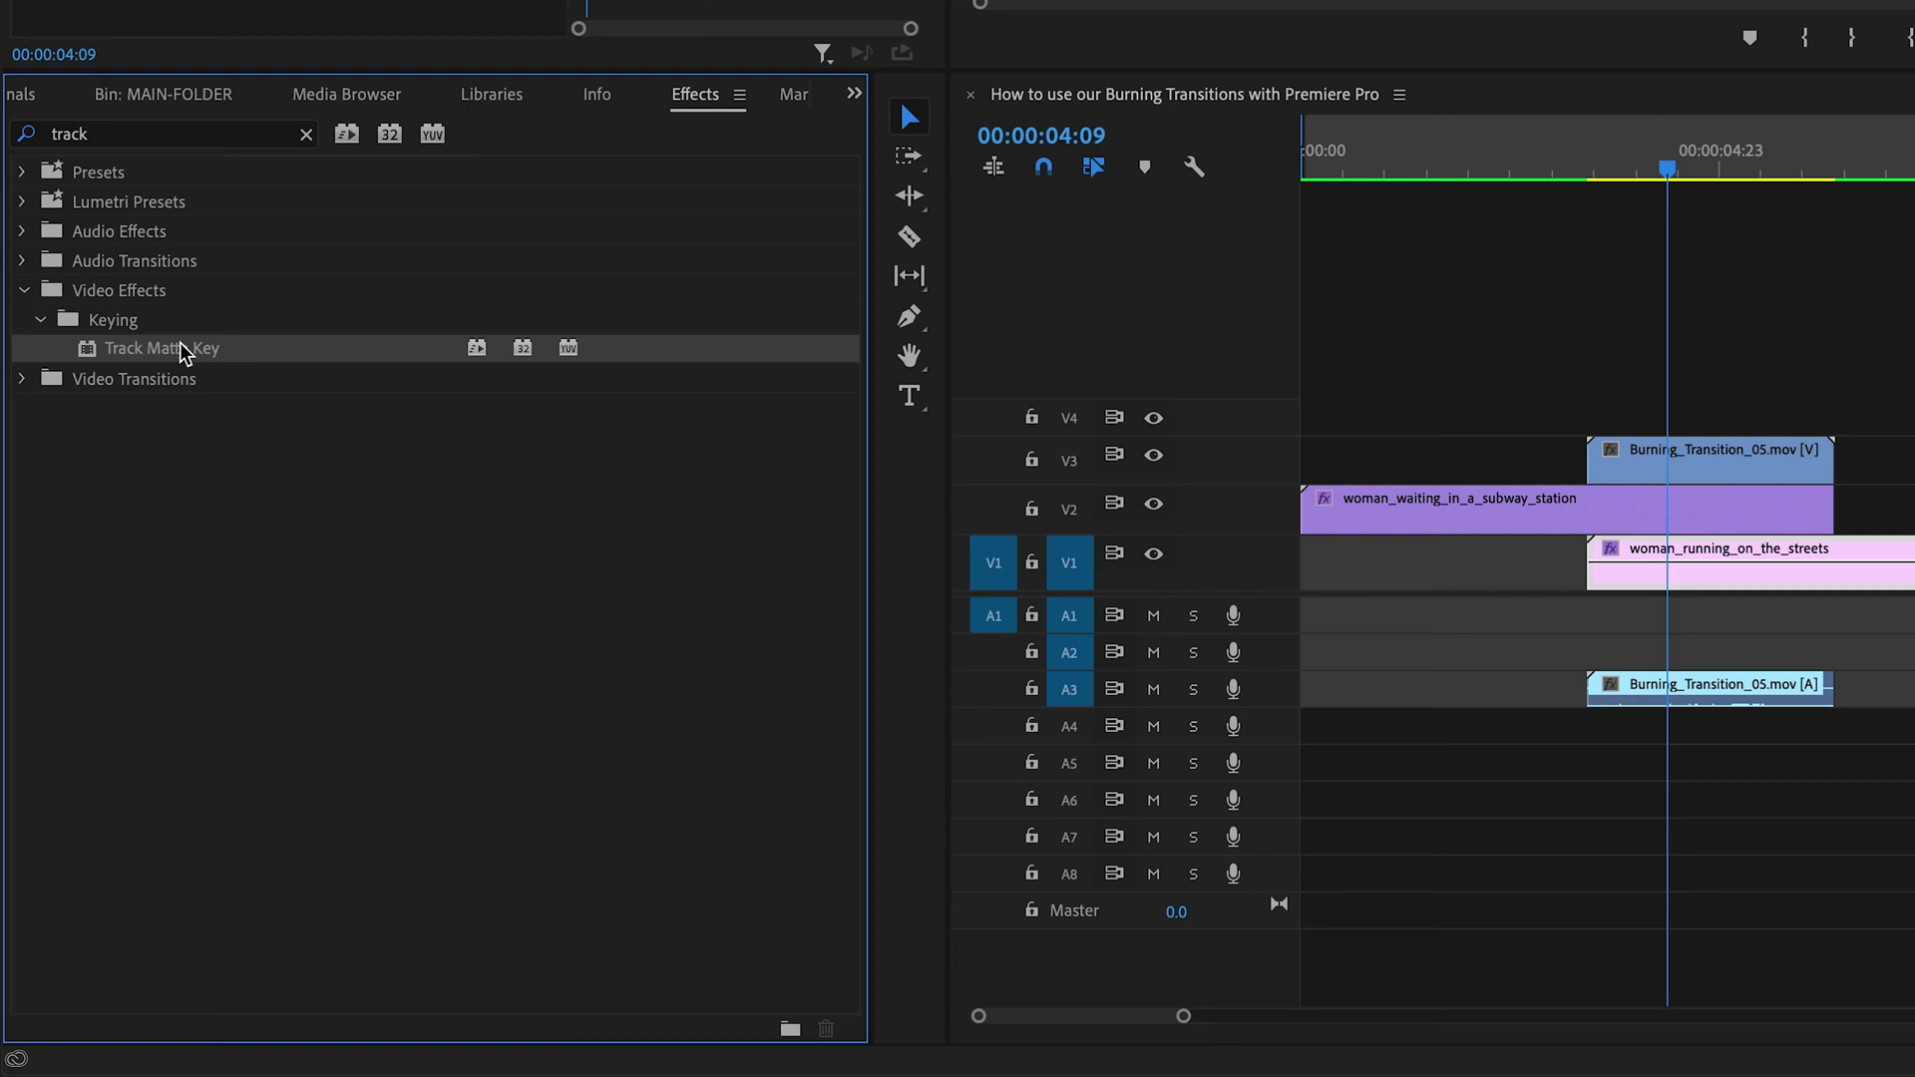
drag(183, 355, 1565, 531)
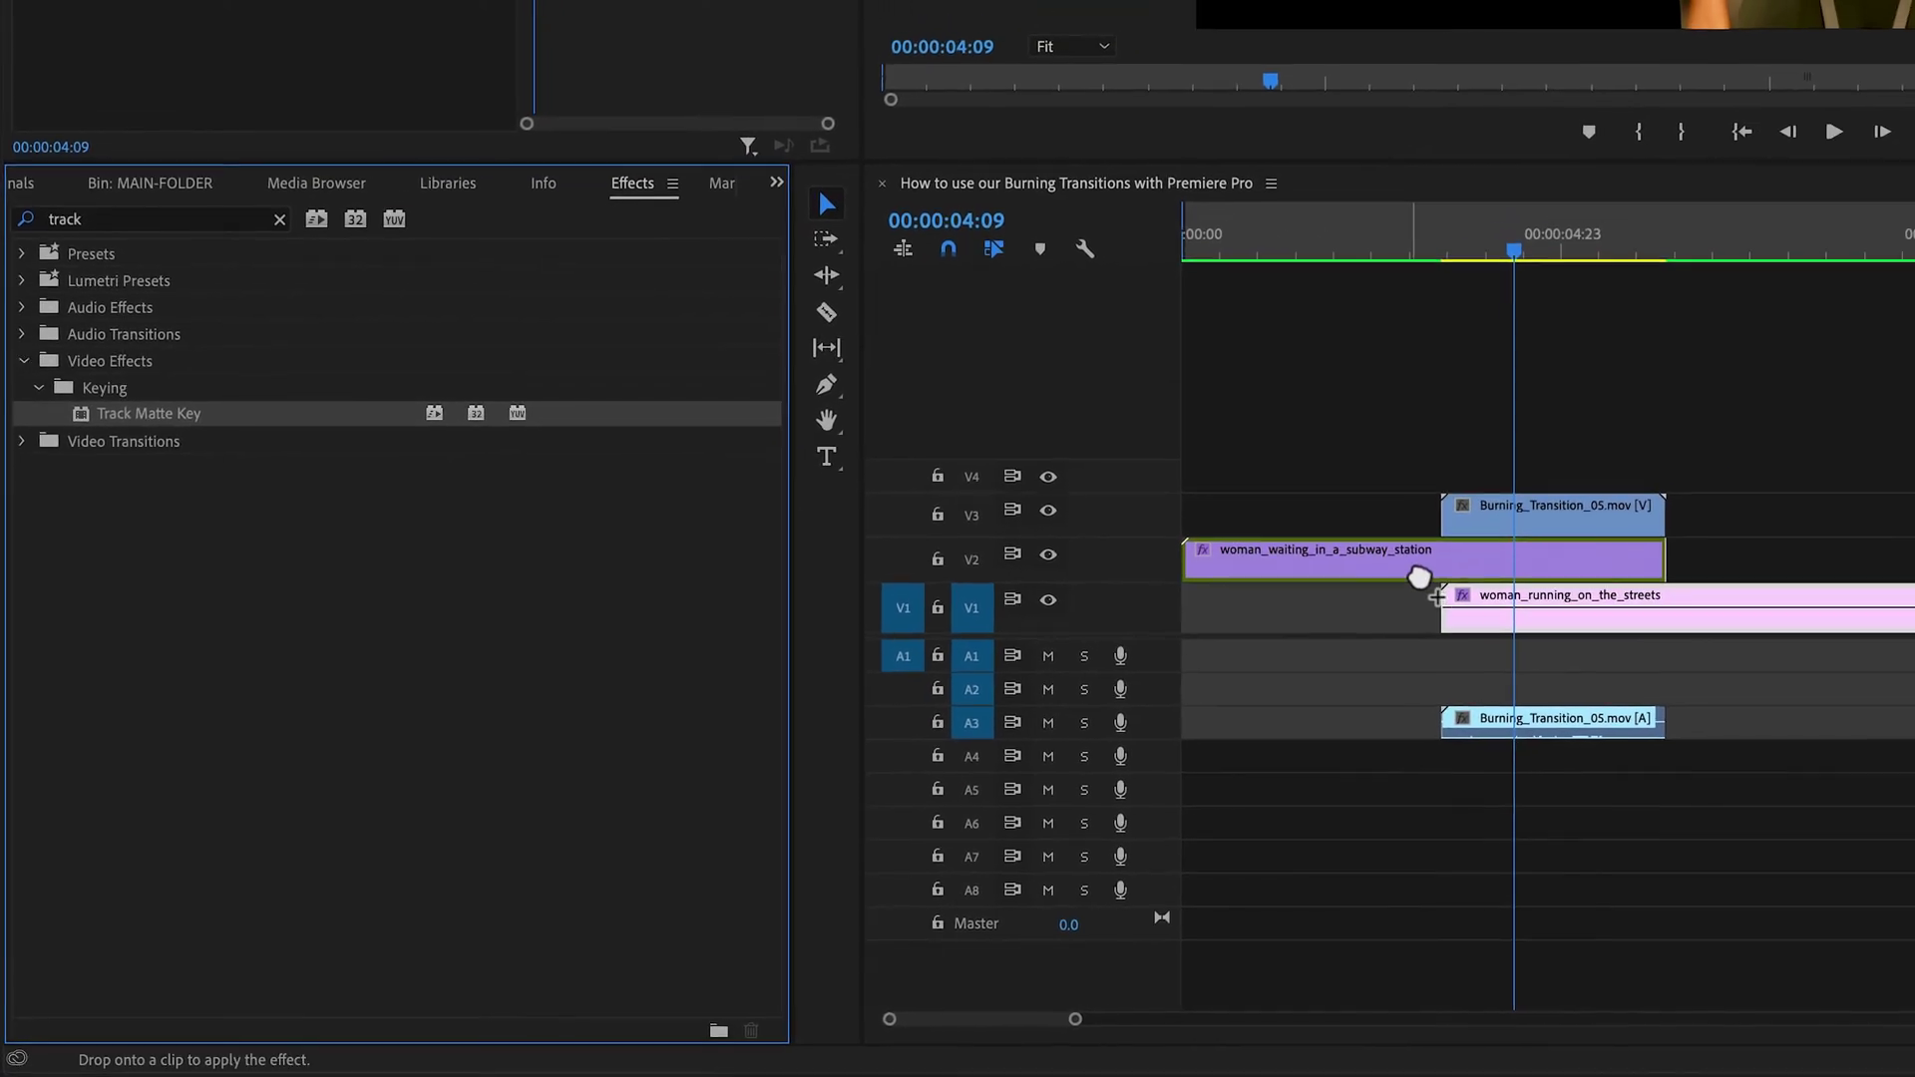
mouse_move(1418, 576)
mouse_down()
mouse_move(1476, 583)
mouse_move(1507, 523)
mouse_move(1429, 658)
mouse_move(1421, 626)
mouse_move(1336, 610)
mouse_move(1382, 603)
mouse_up()
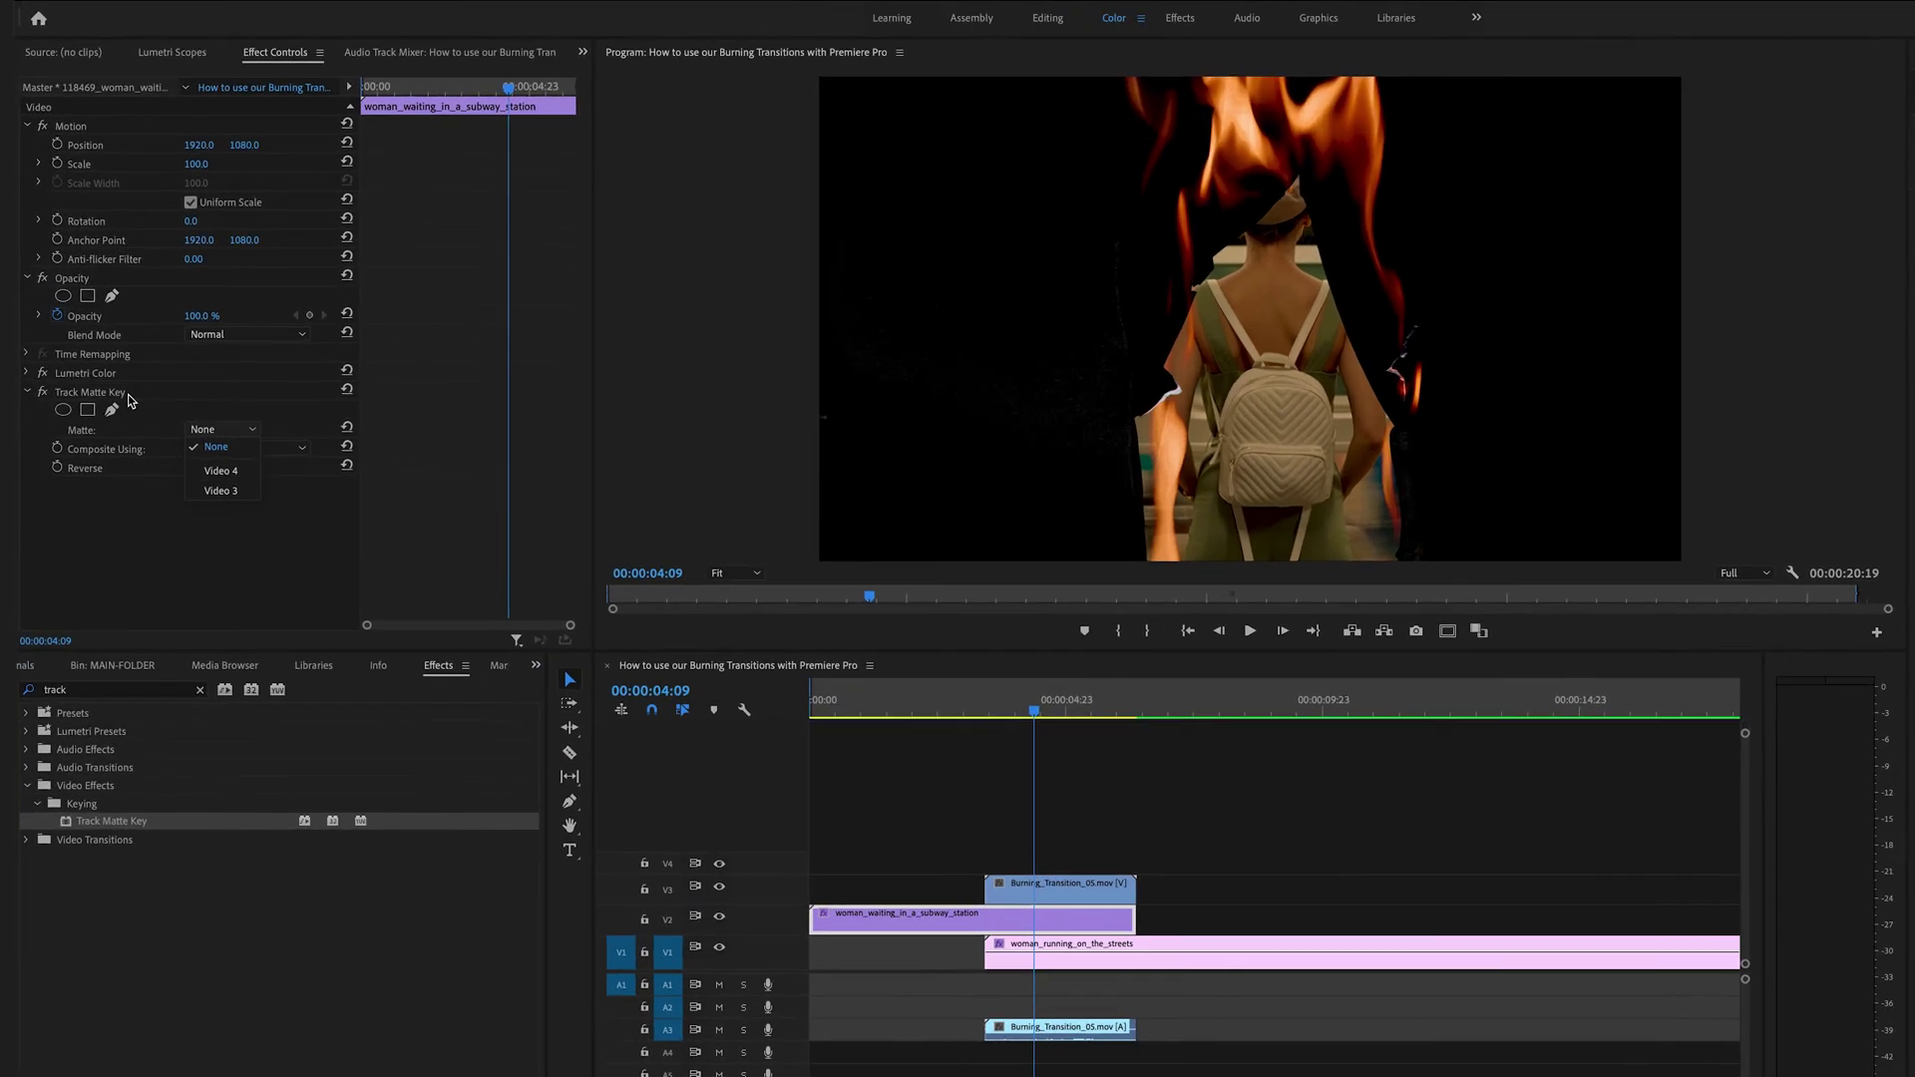
Step: Set the subway clip's Track Matte Key matte to Video 3
click(181, 350)
click(371, 660)
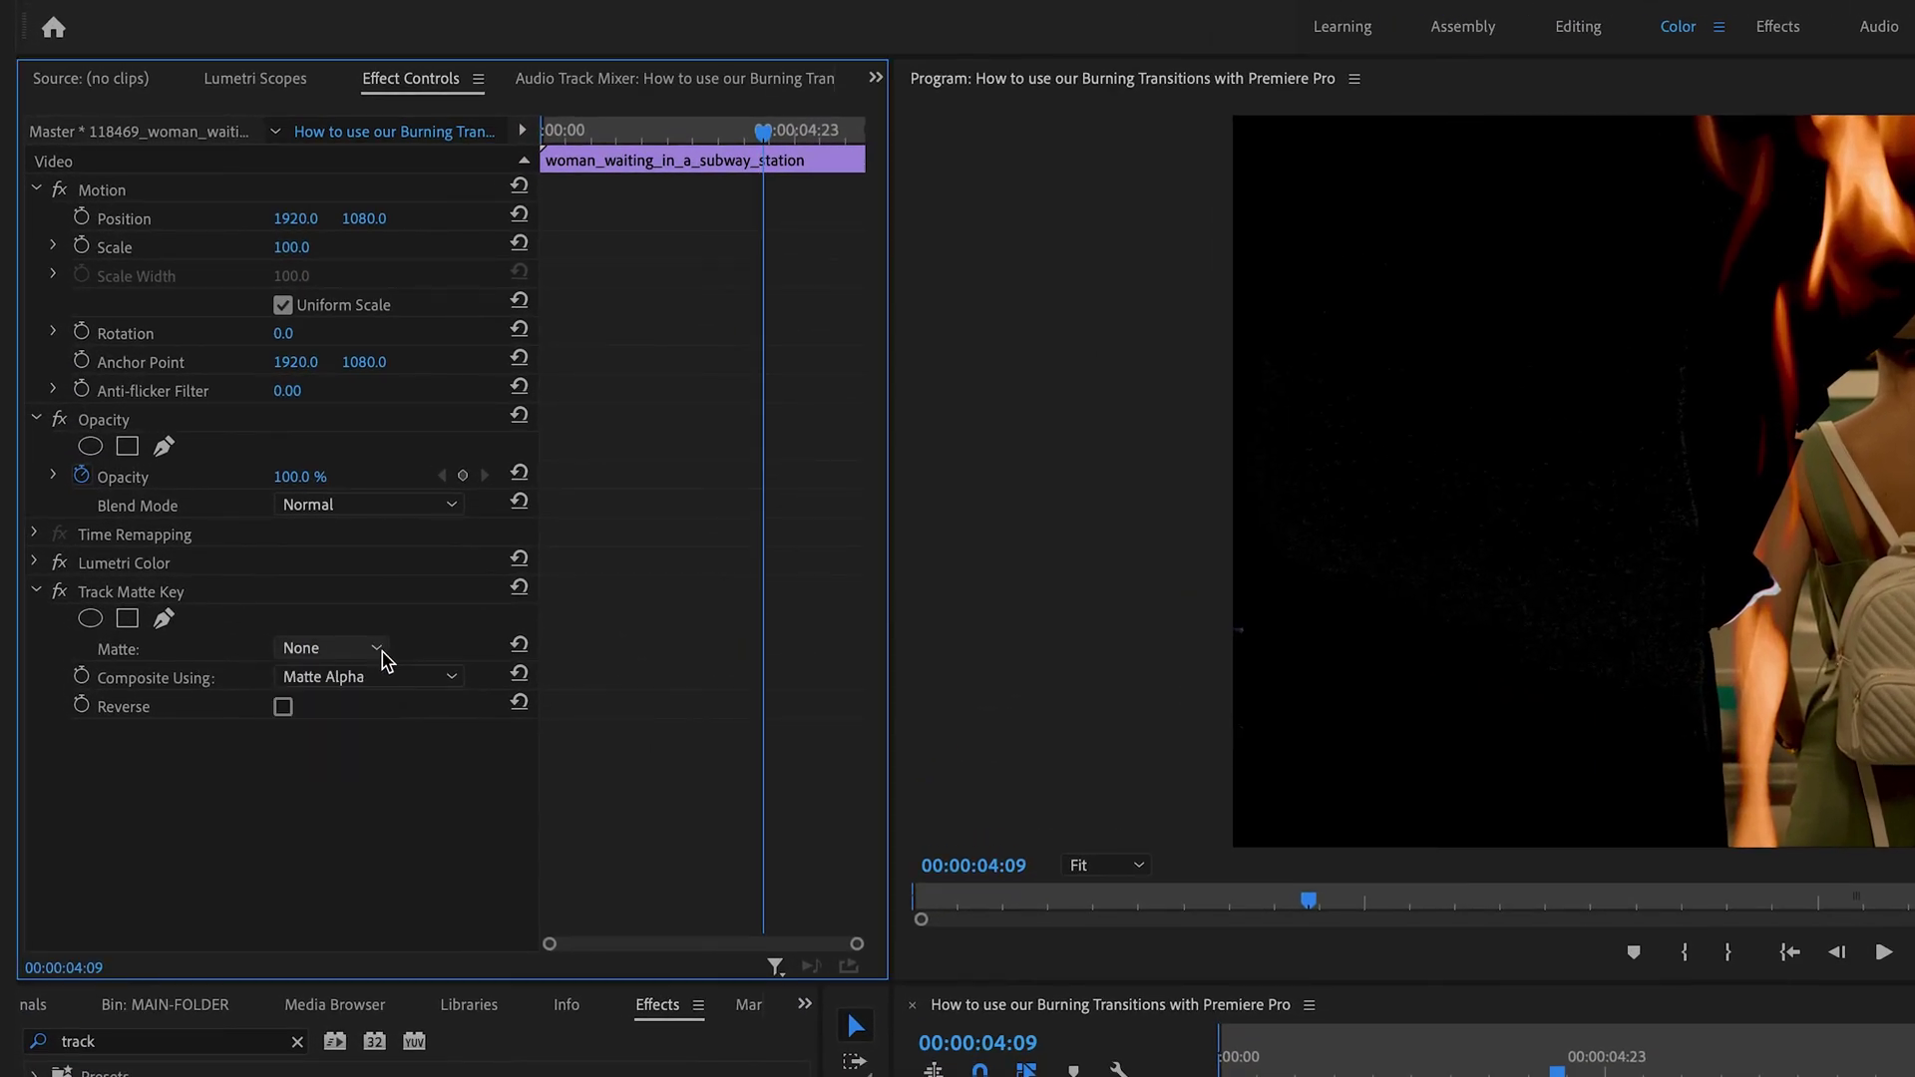
click(382, 653)
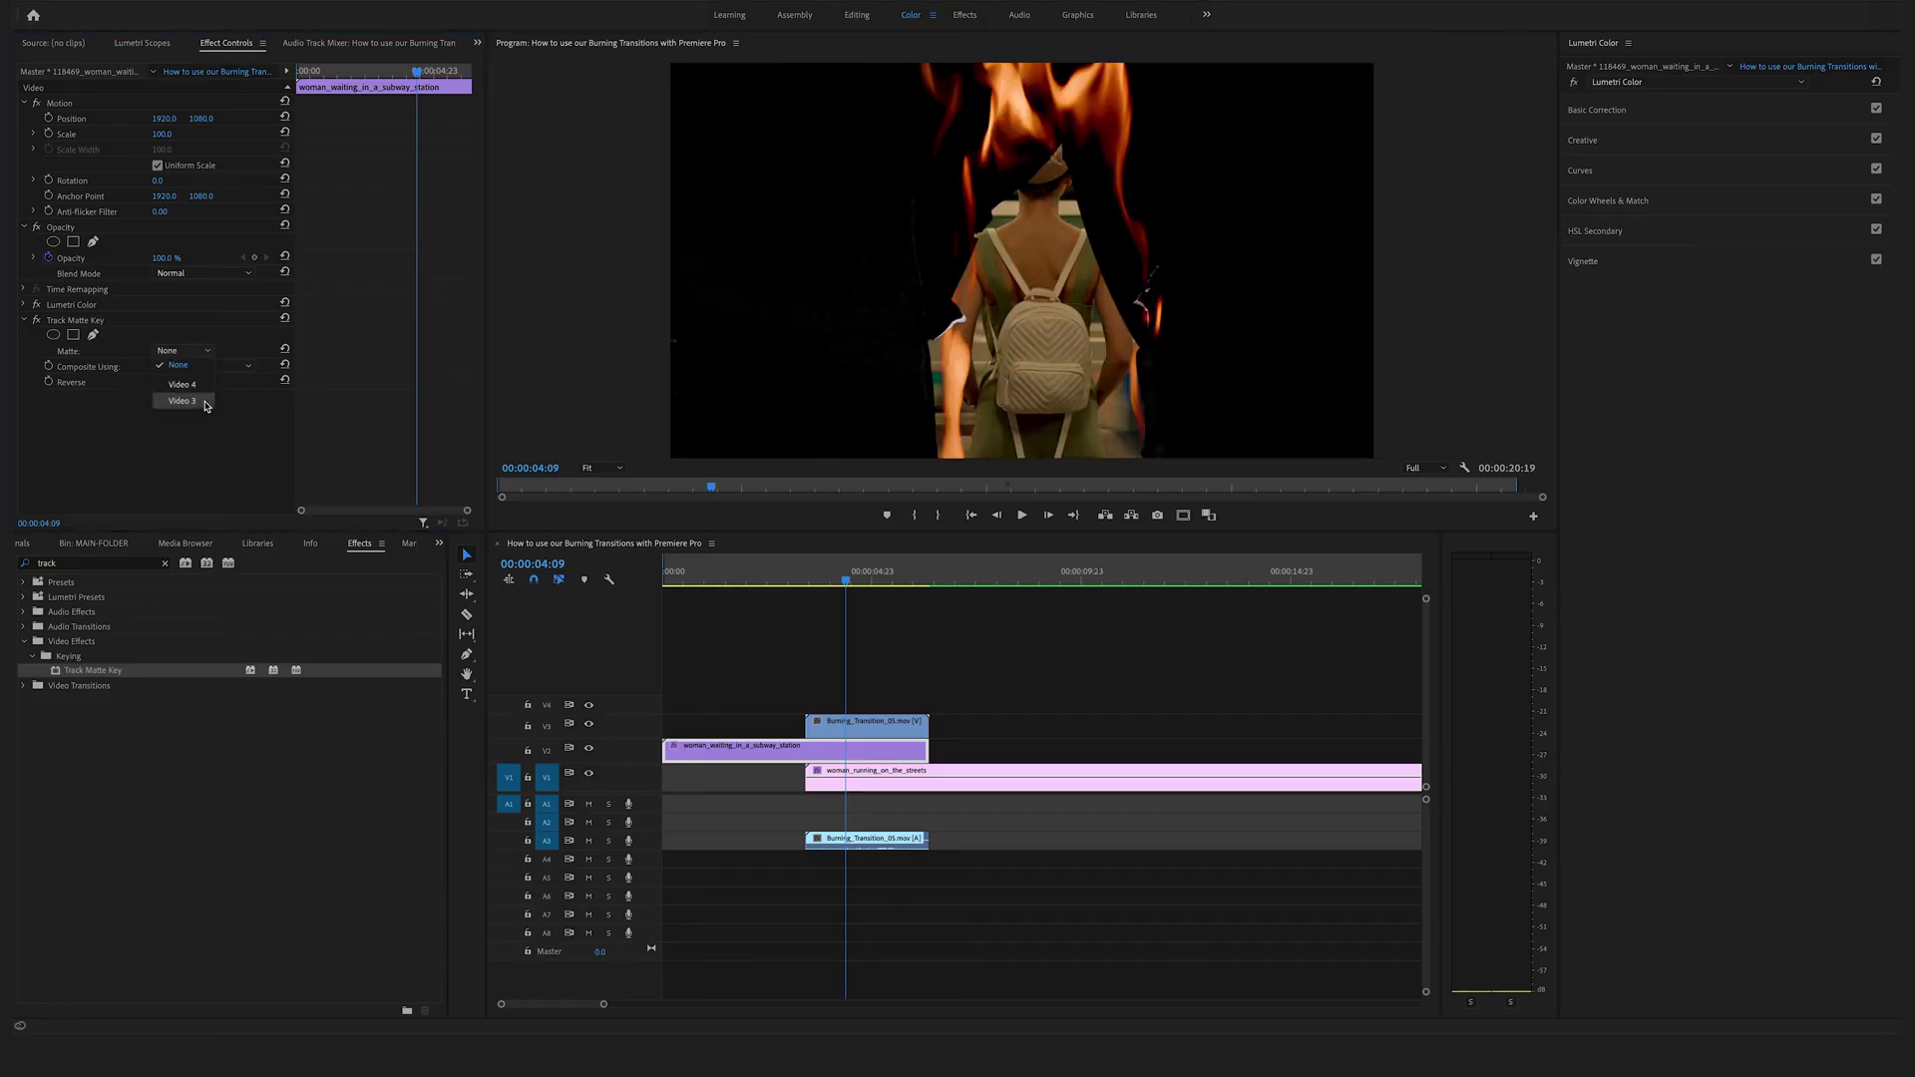
click(182, 401)
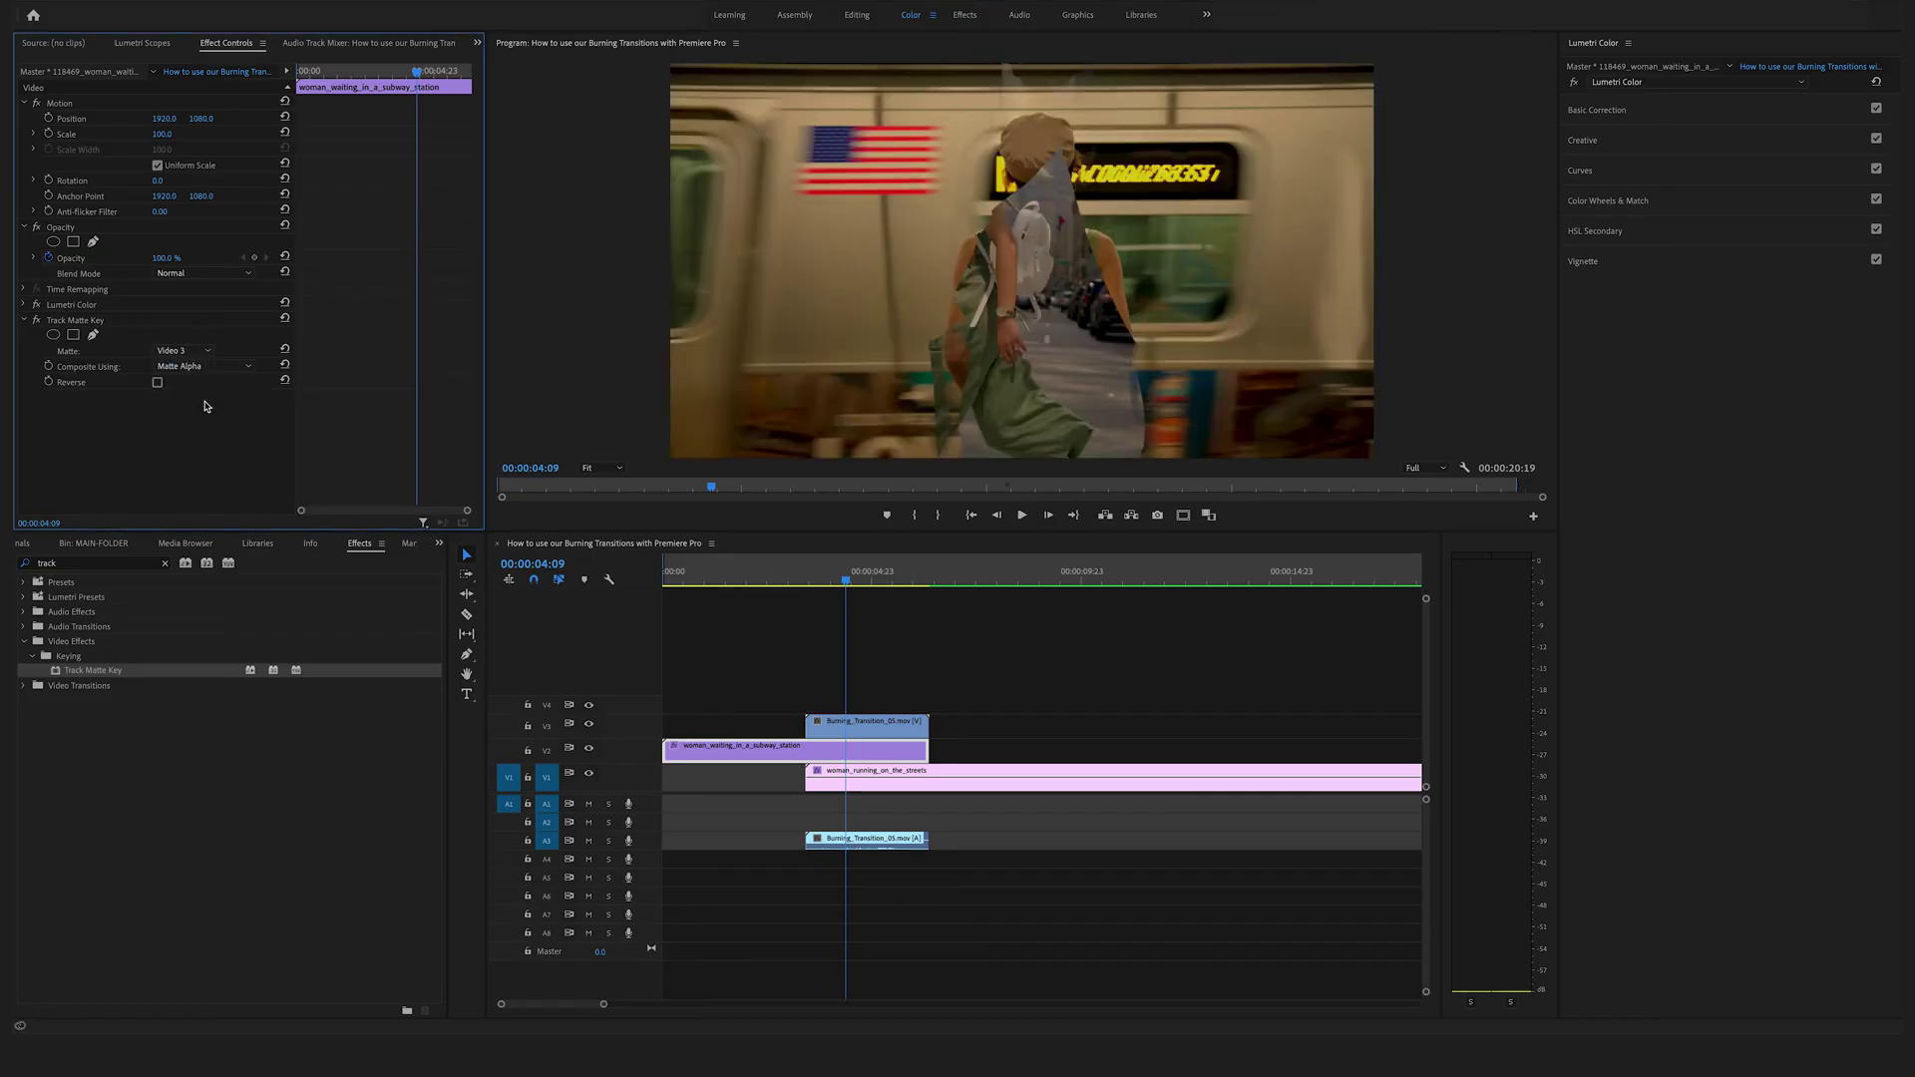
click(864, 682)
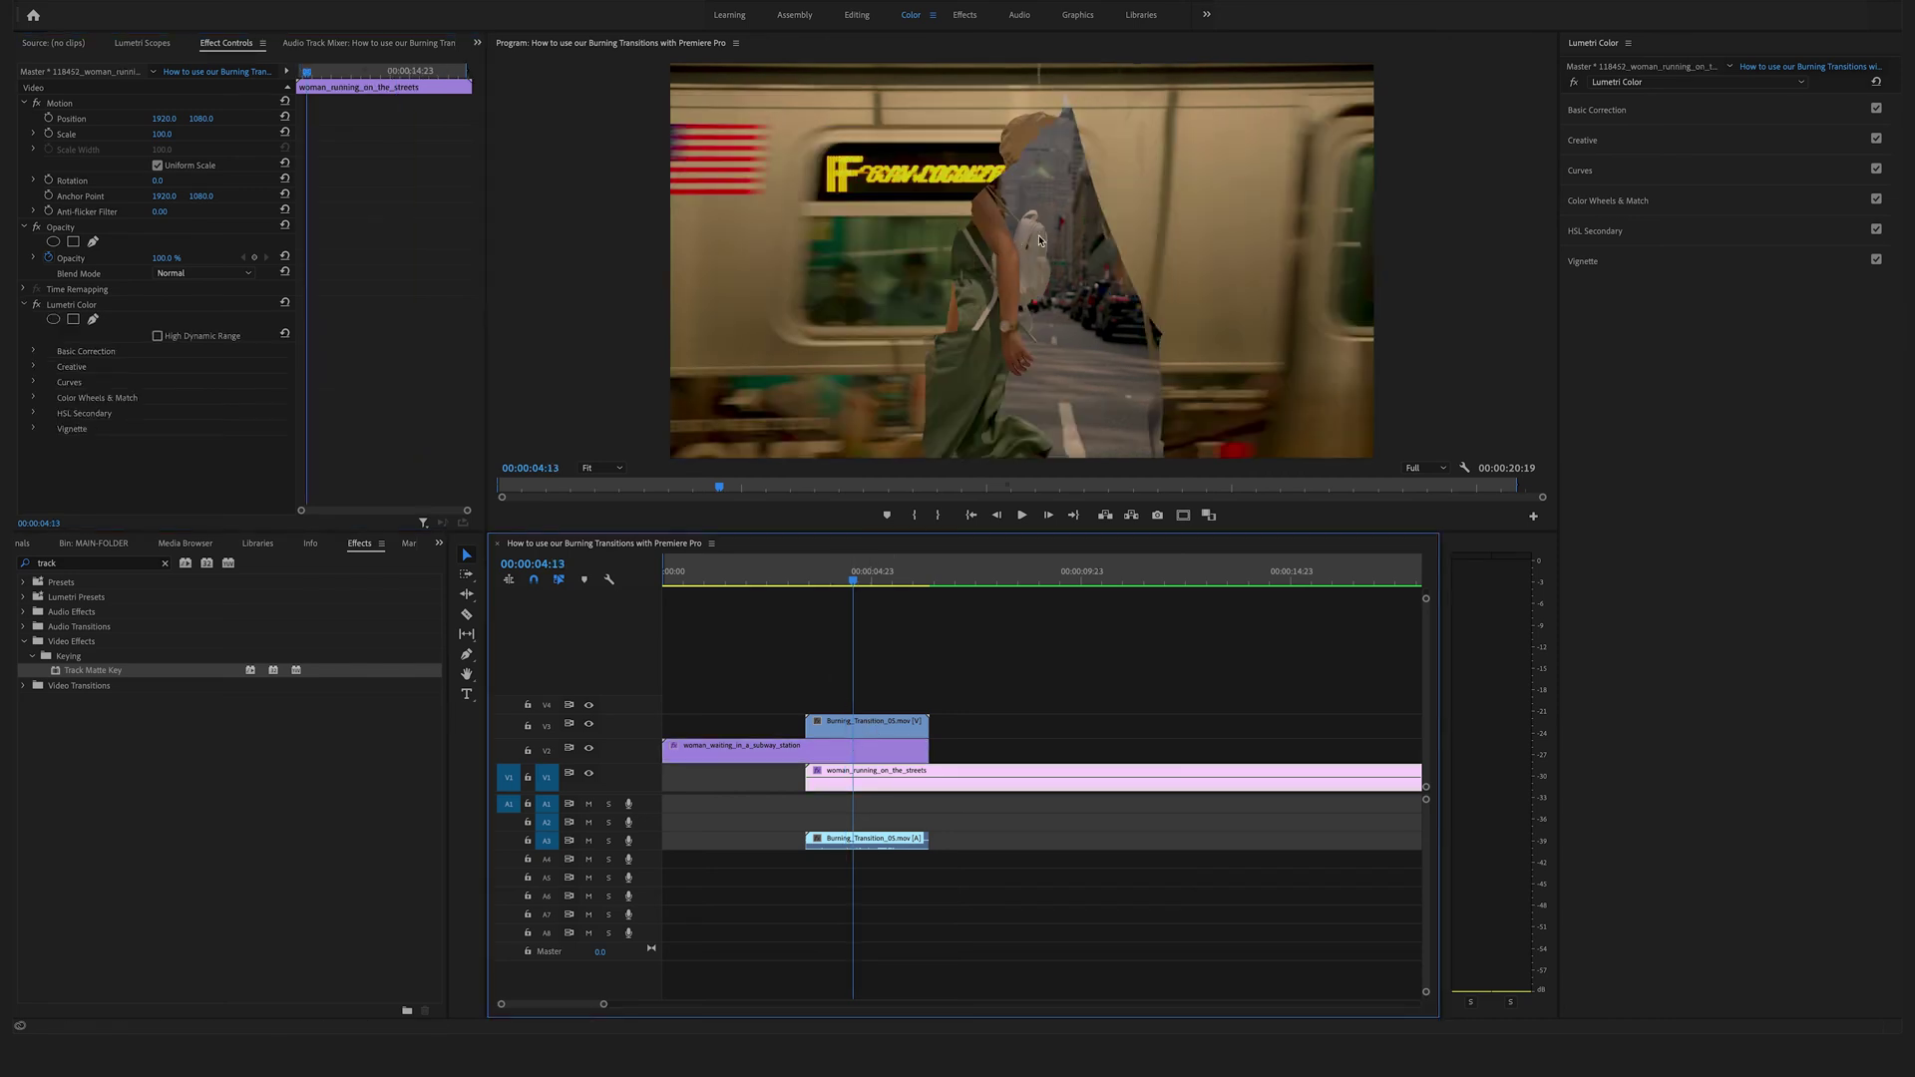
Step: Duplicate Burning_Transition_05 onto V4 and set the copy's blend mode to Screen
click(883, 738)
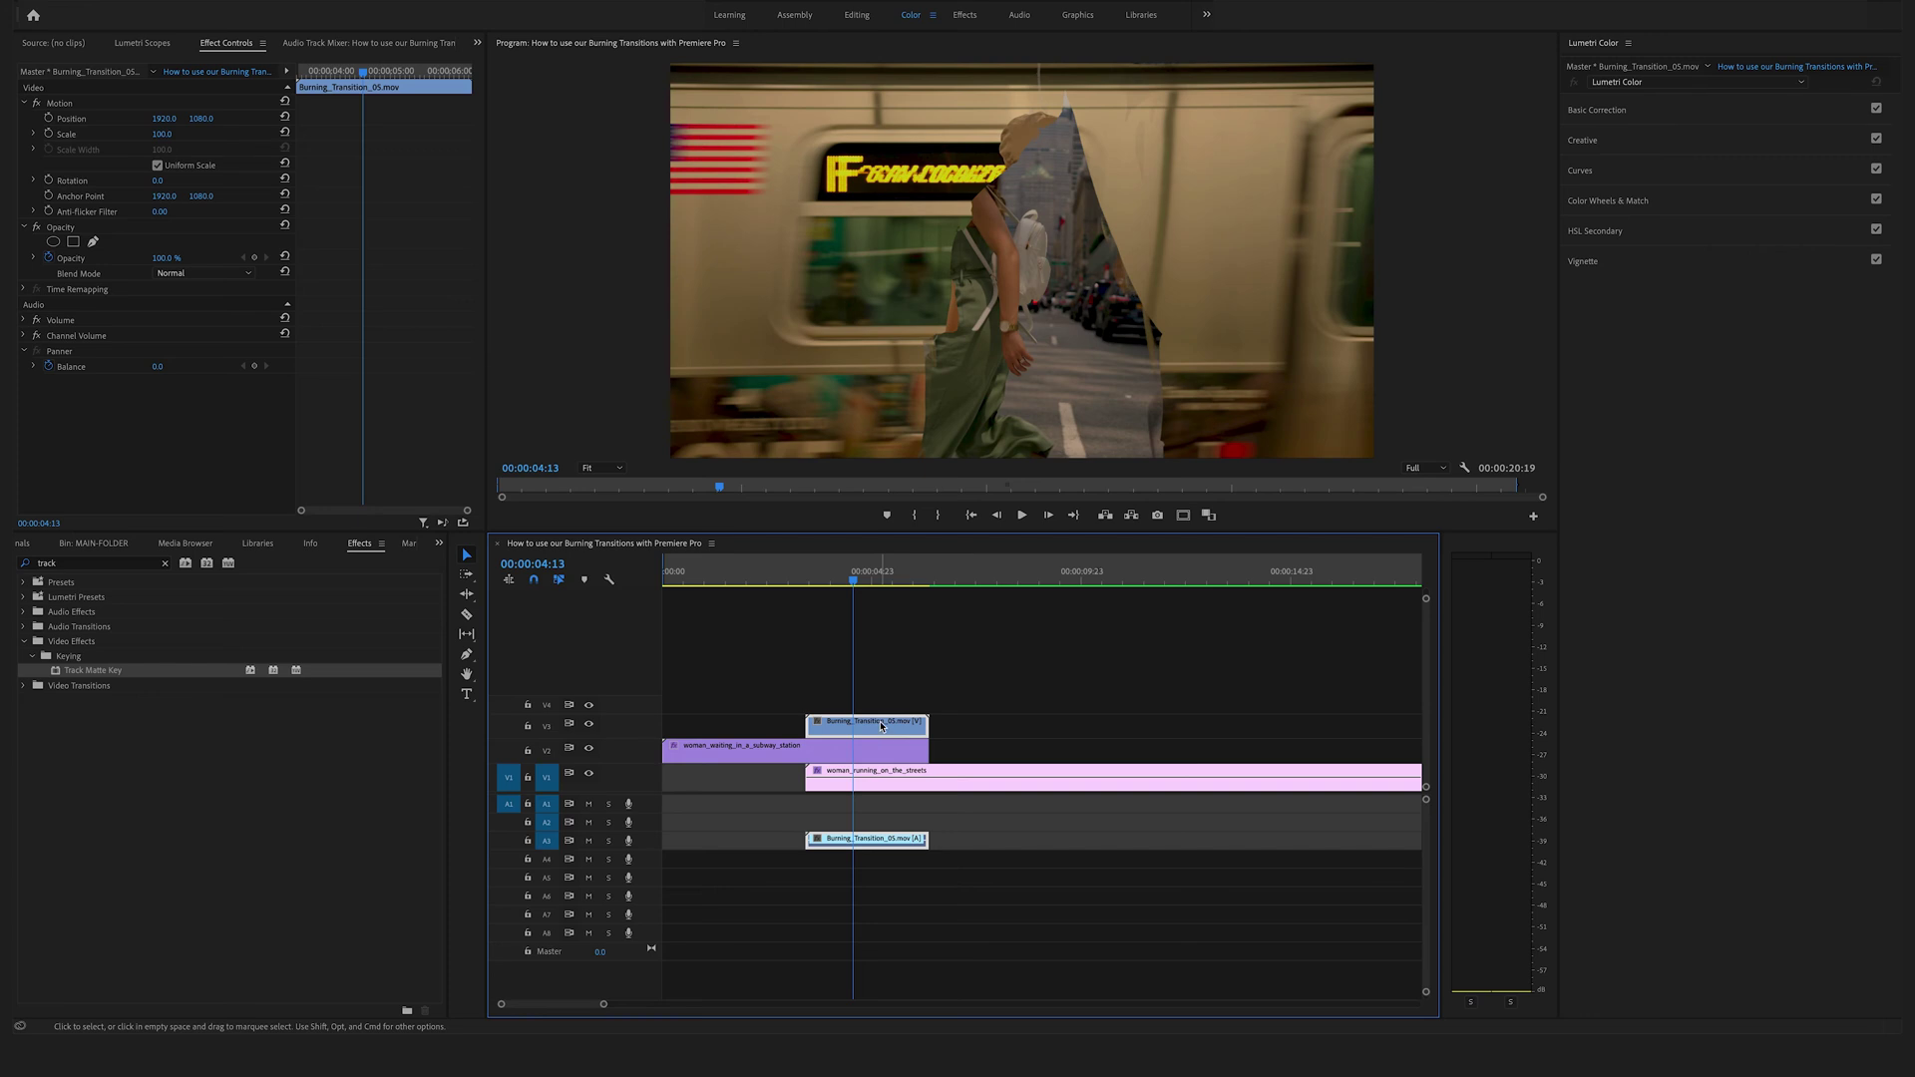
drag(882, 726, 882, 707)
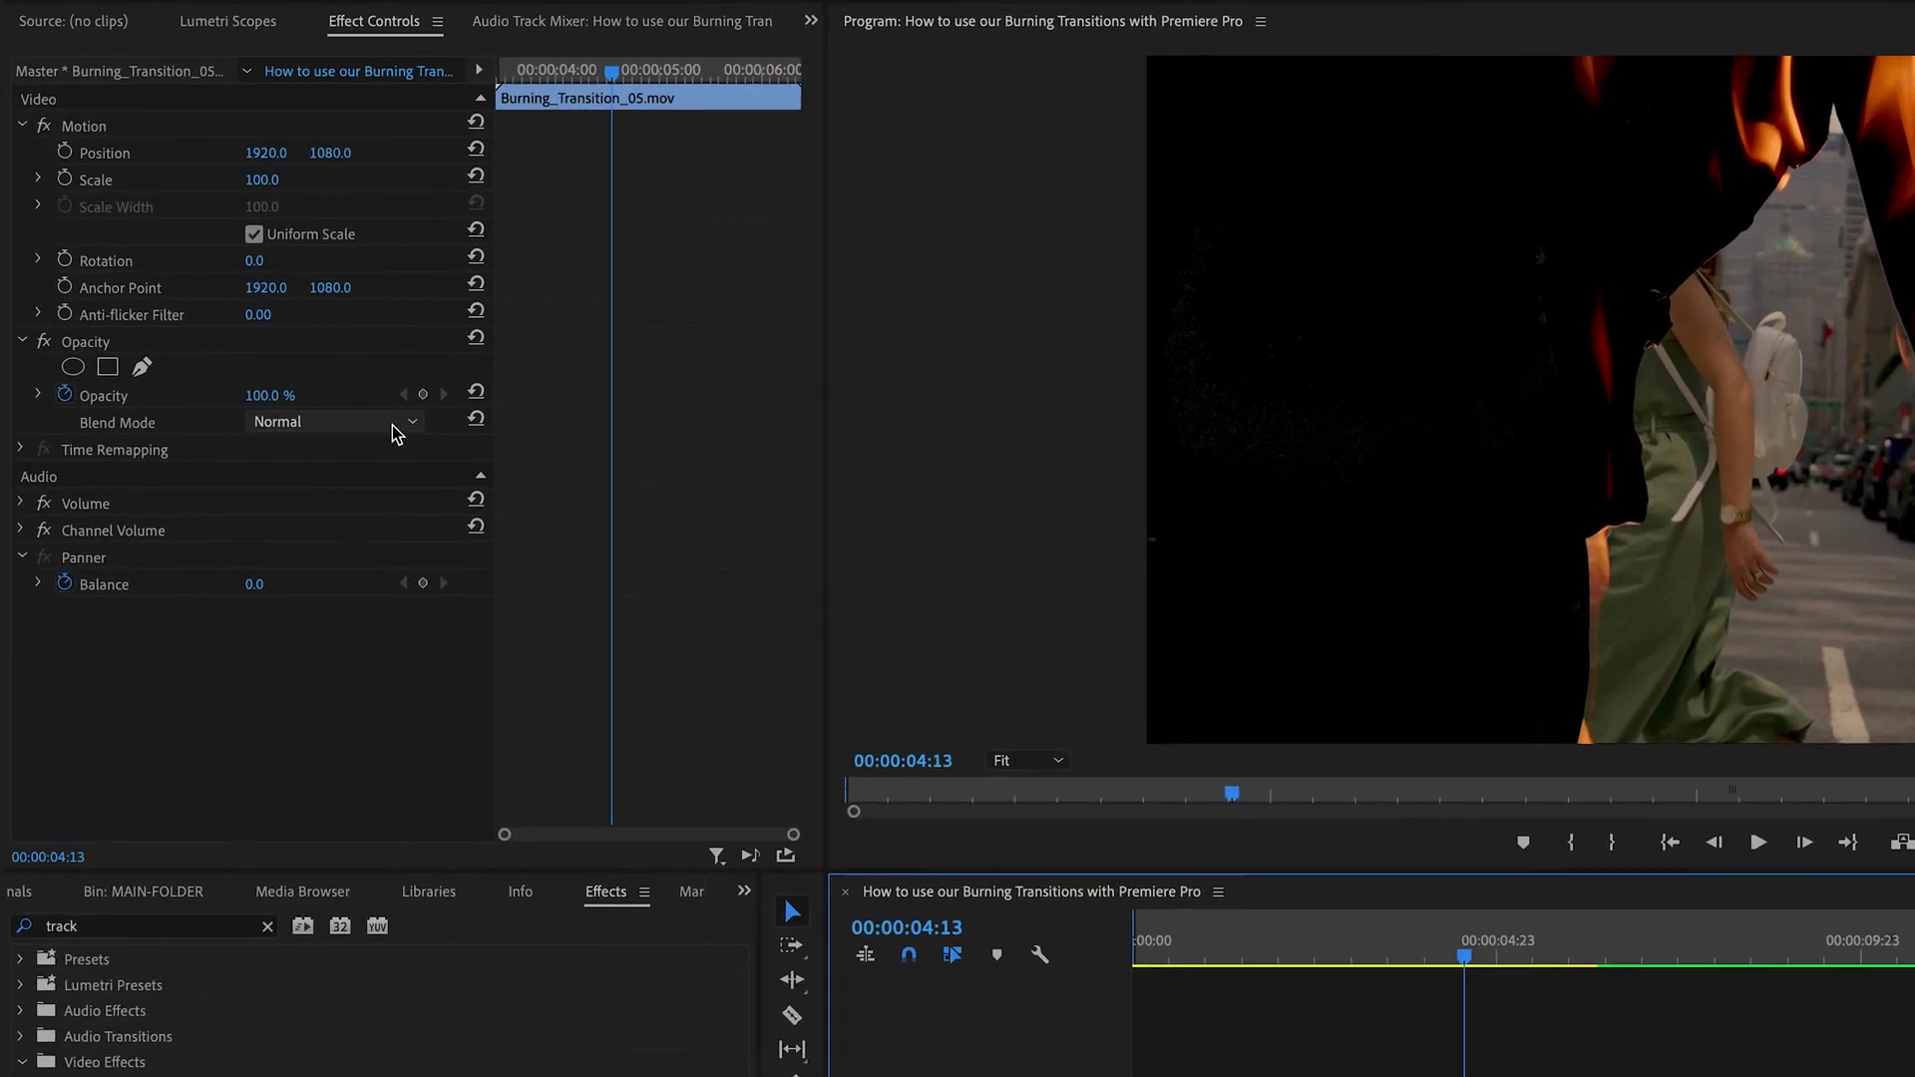
click(394, 429)
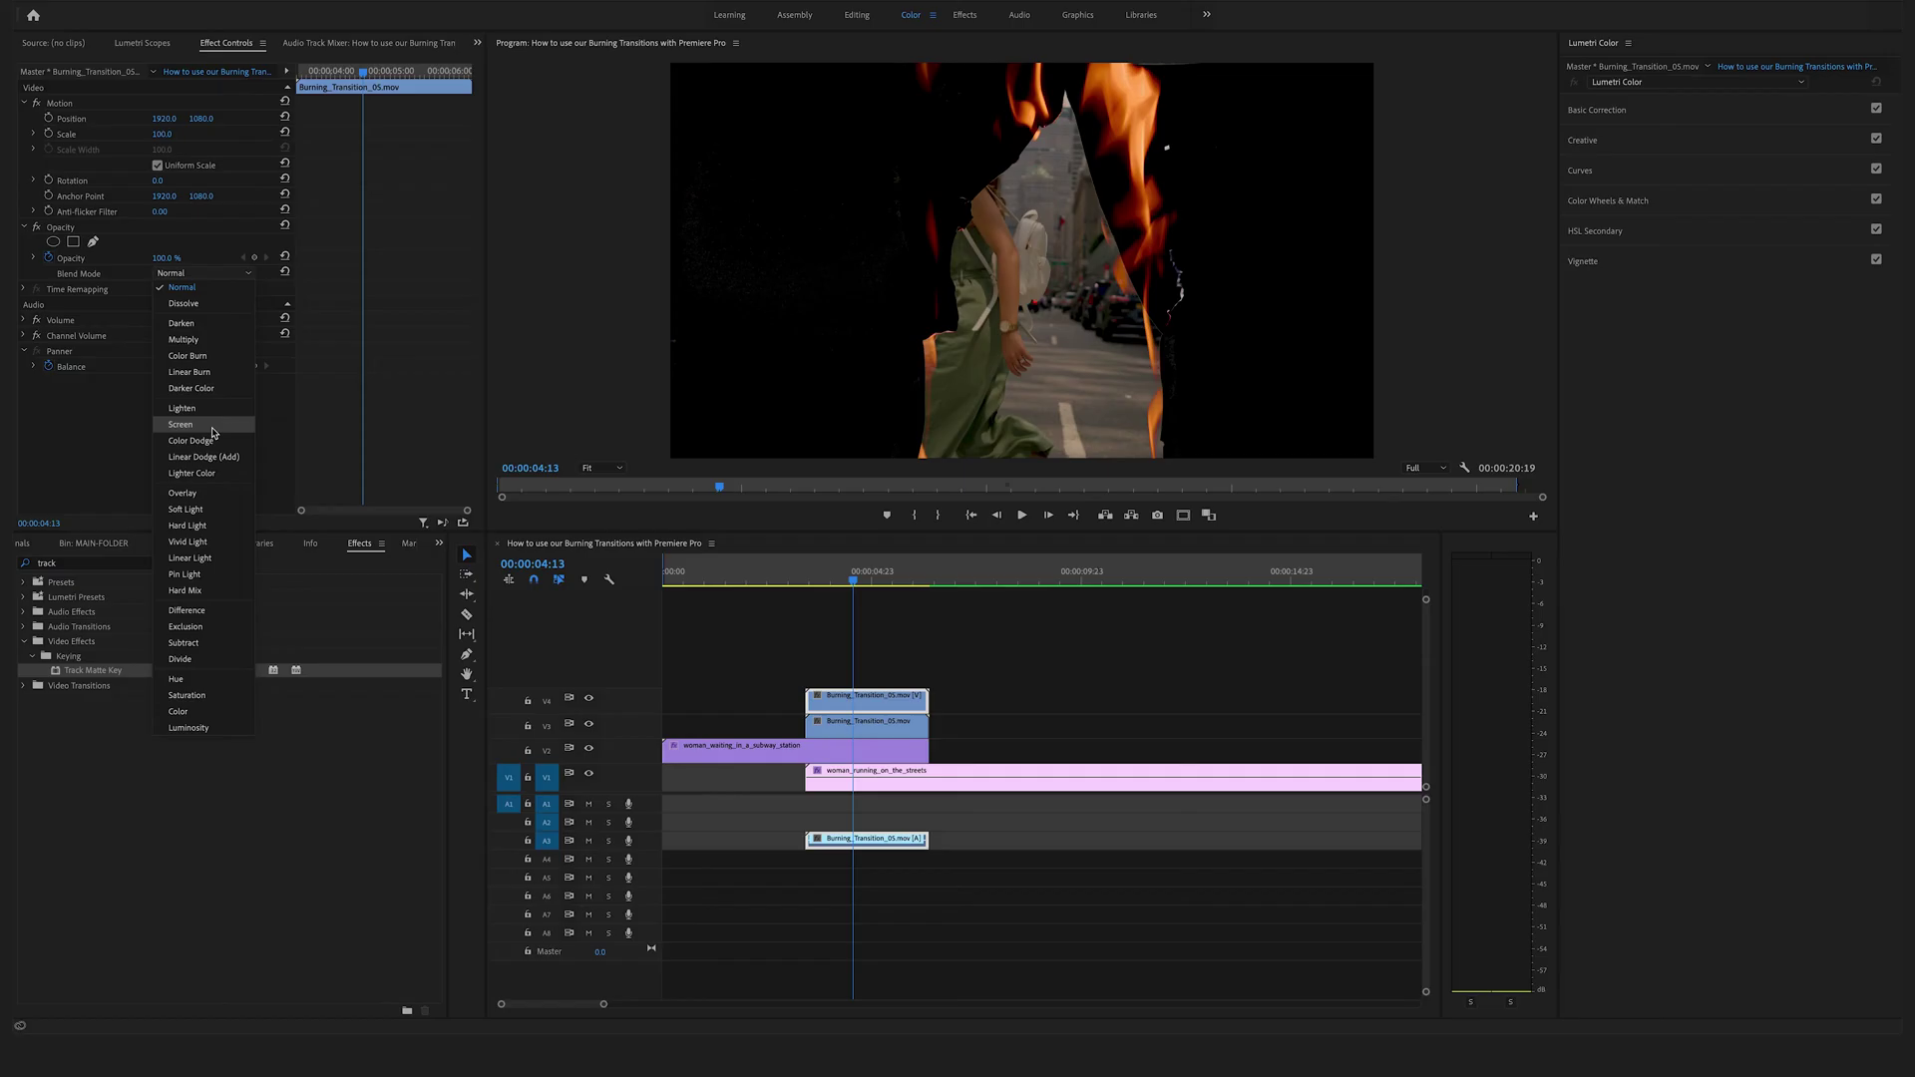
click(181, 424)
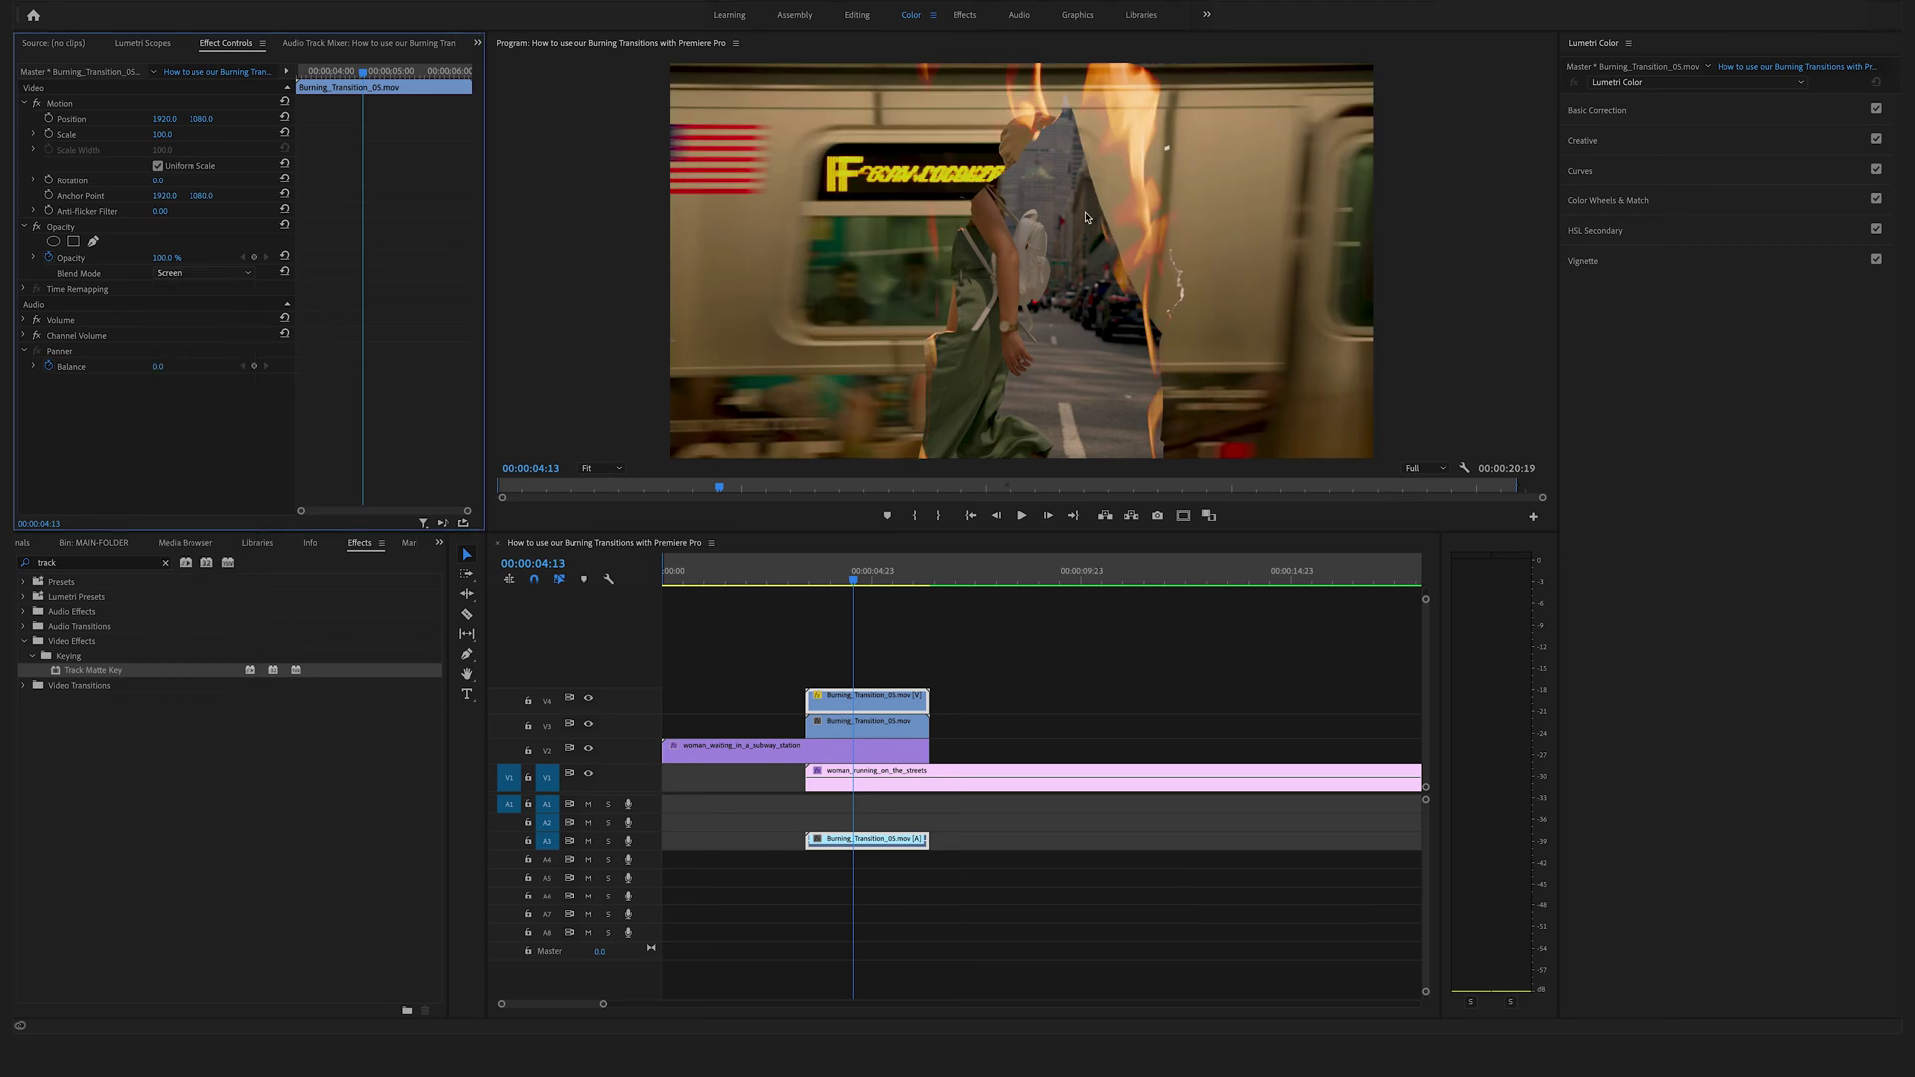
Step: Play back the Screen-blended fire transition from just before the cut
drag(844, 579, 826, 581)
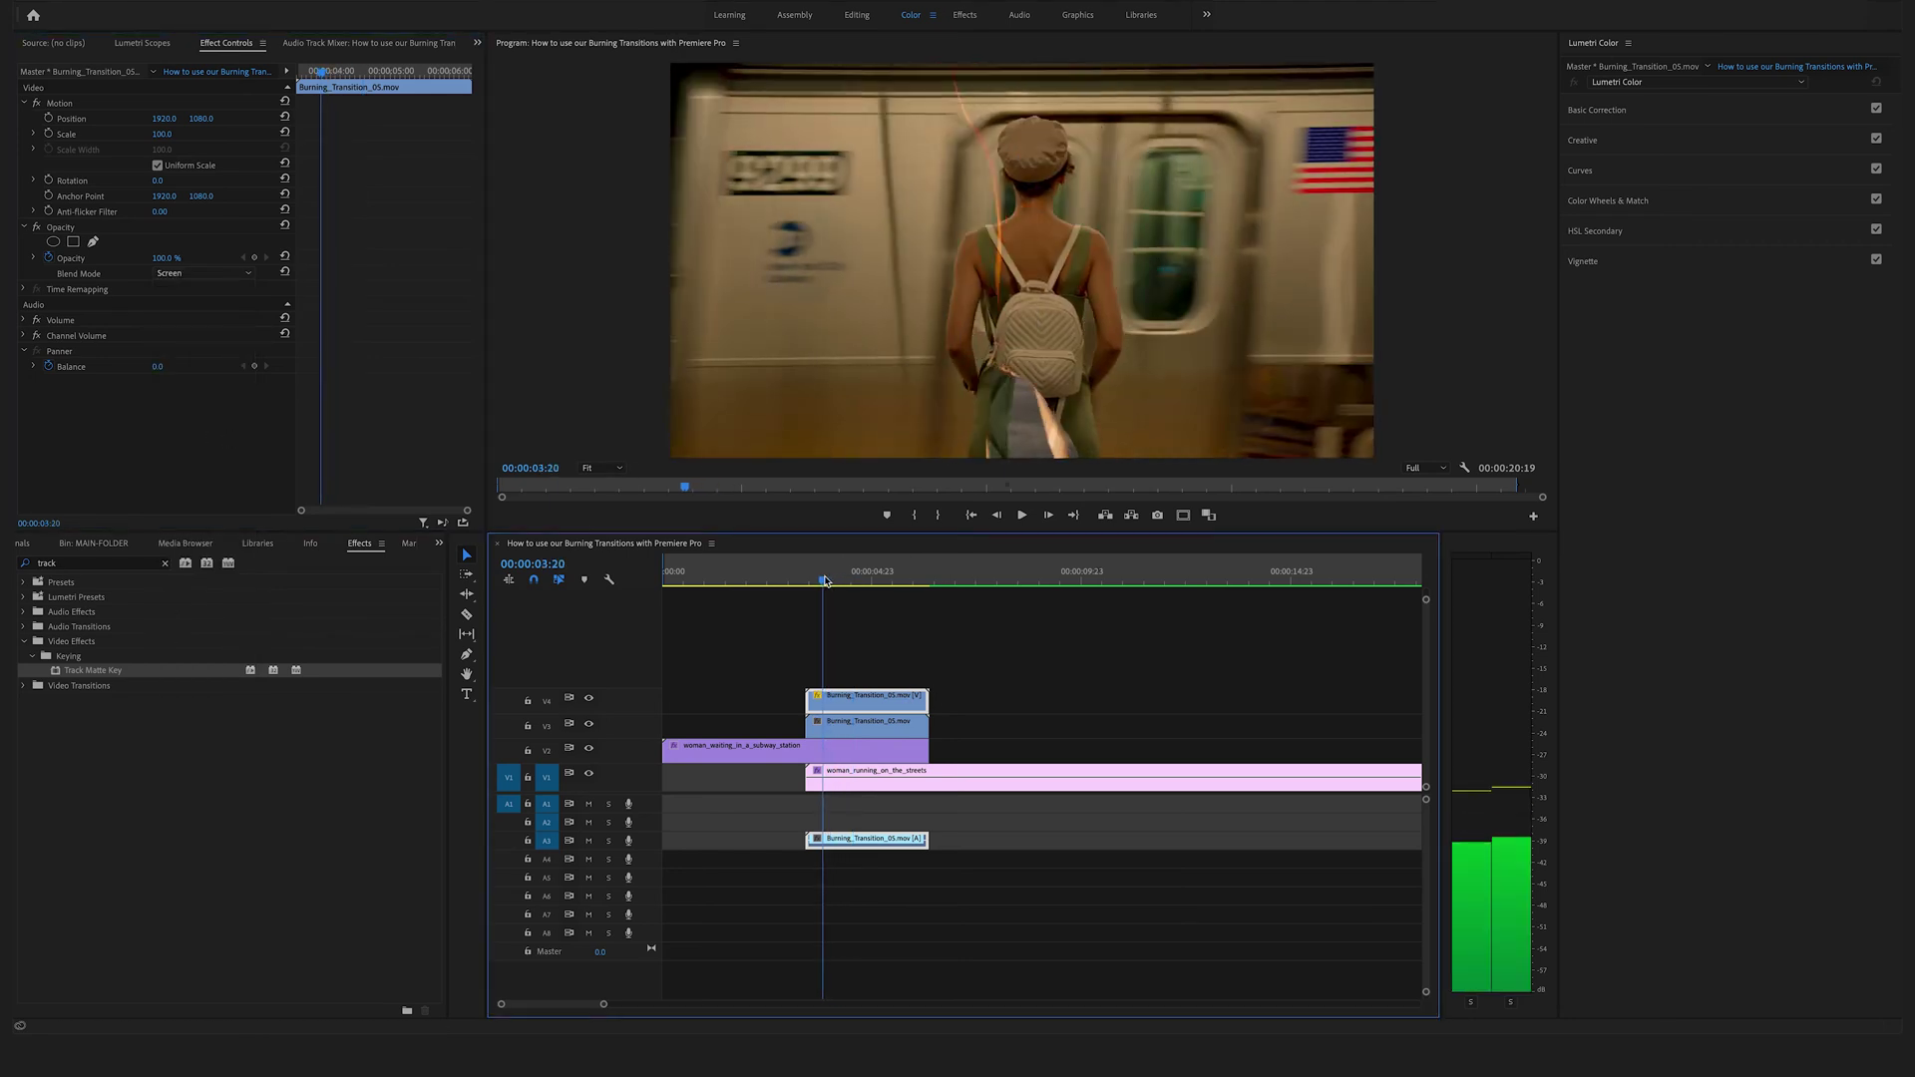
key(space)
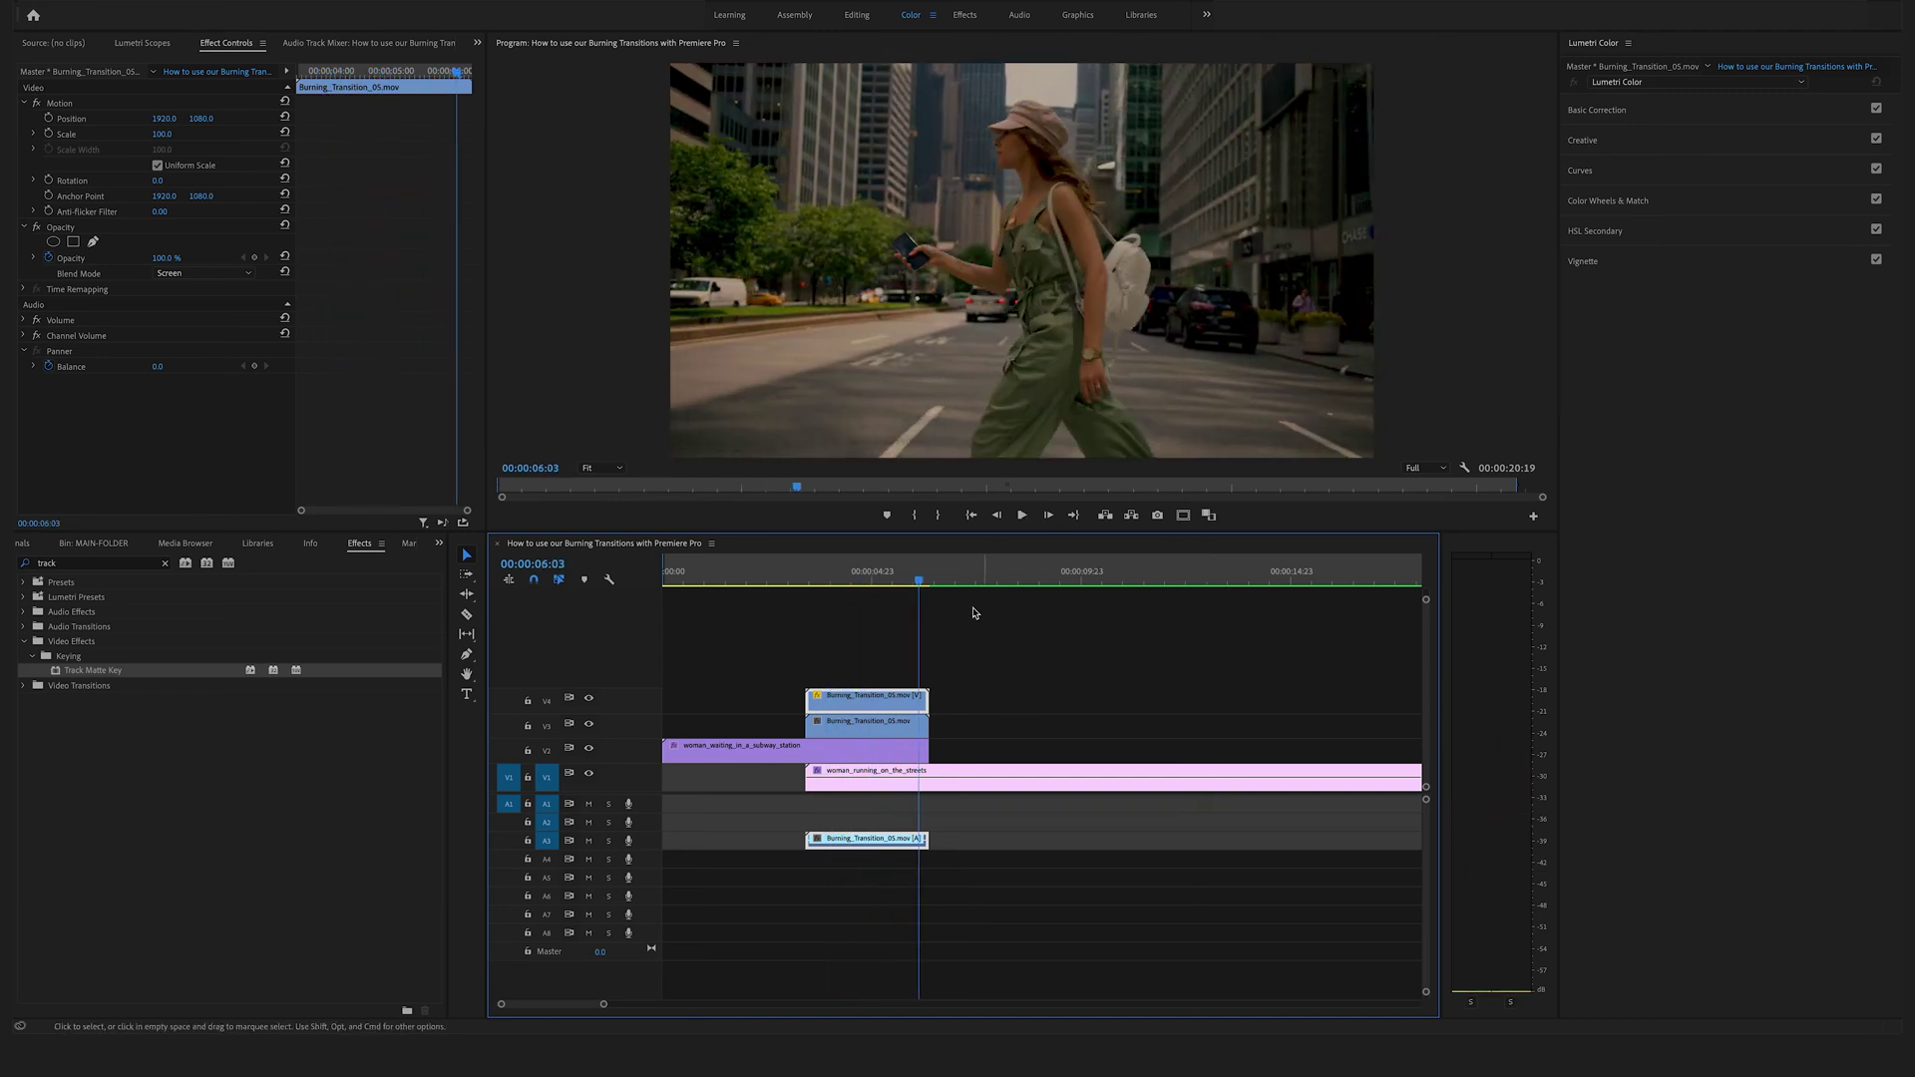
click(817, 580)
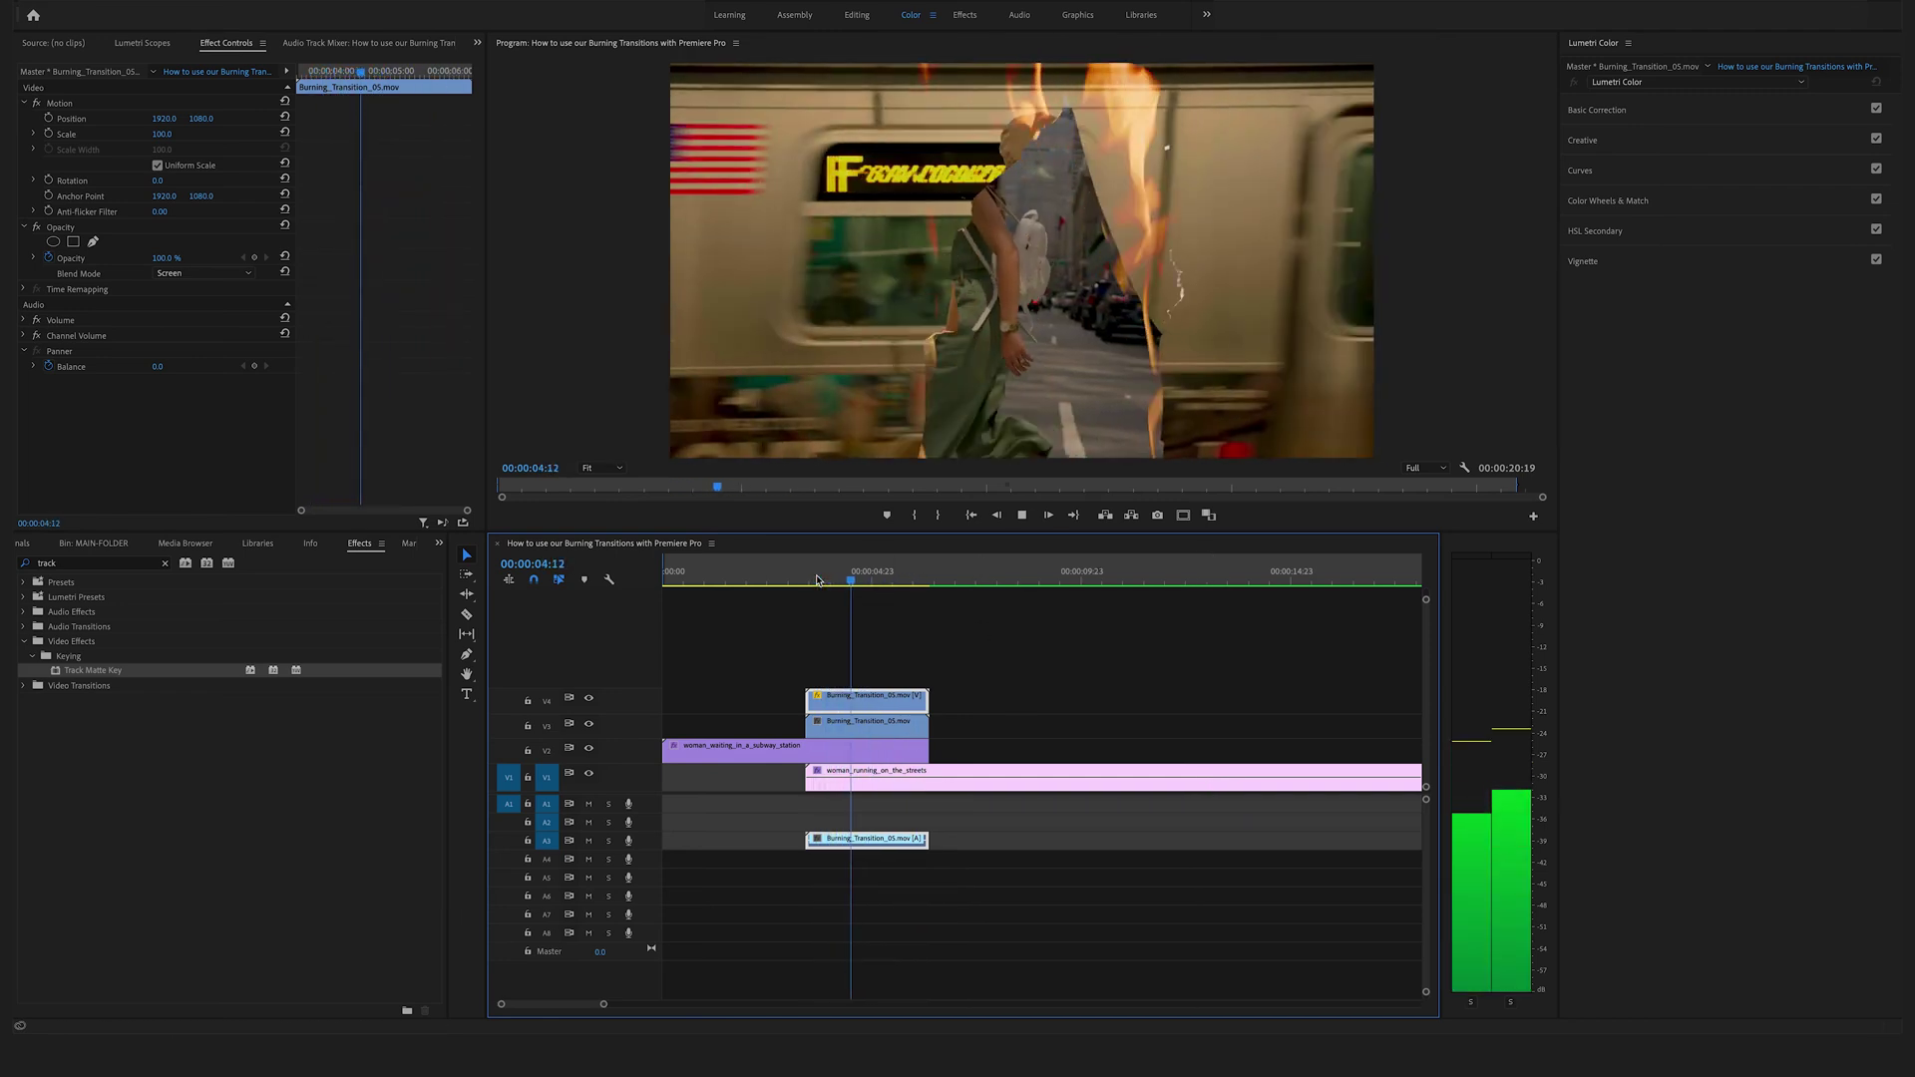
key(space)
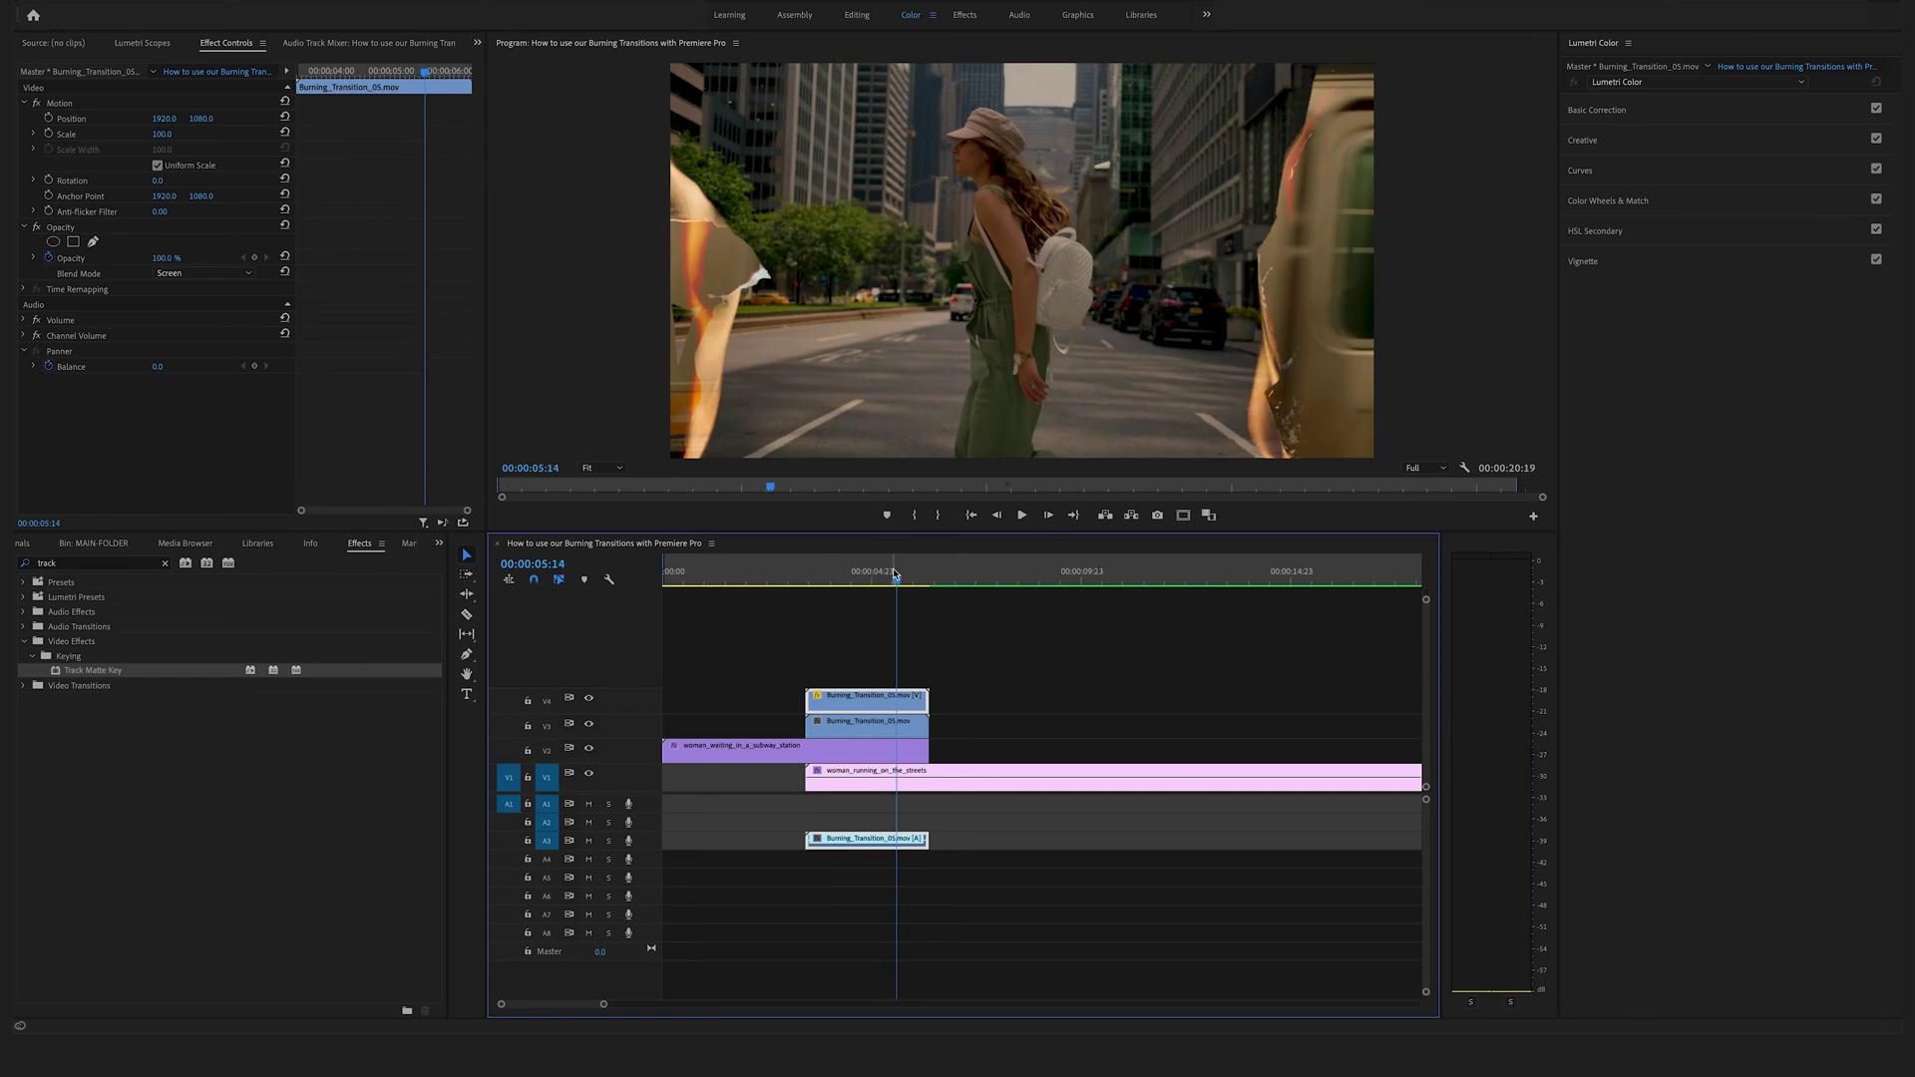
drag(894, 574, 842, 581)
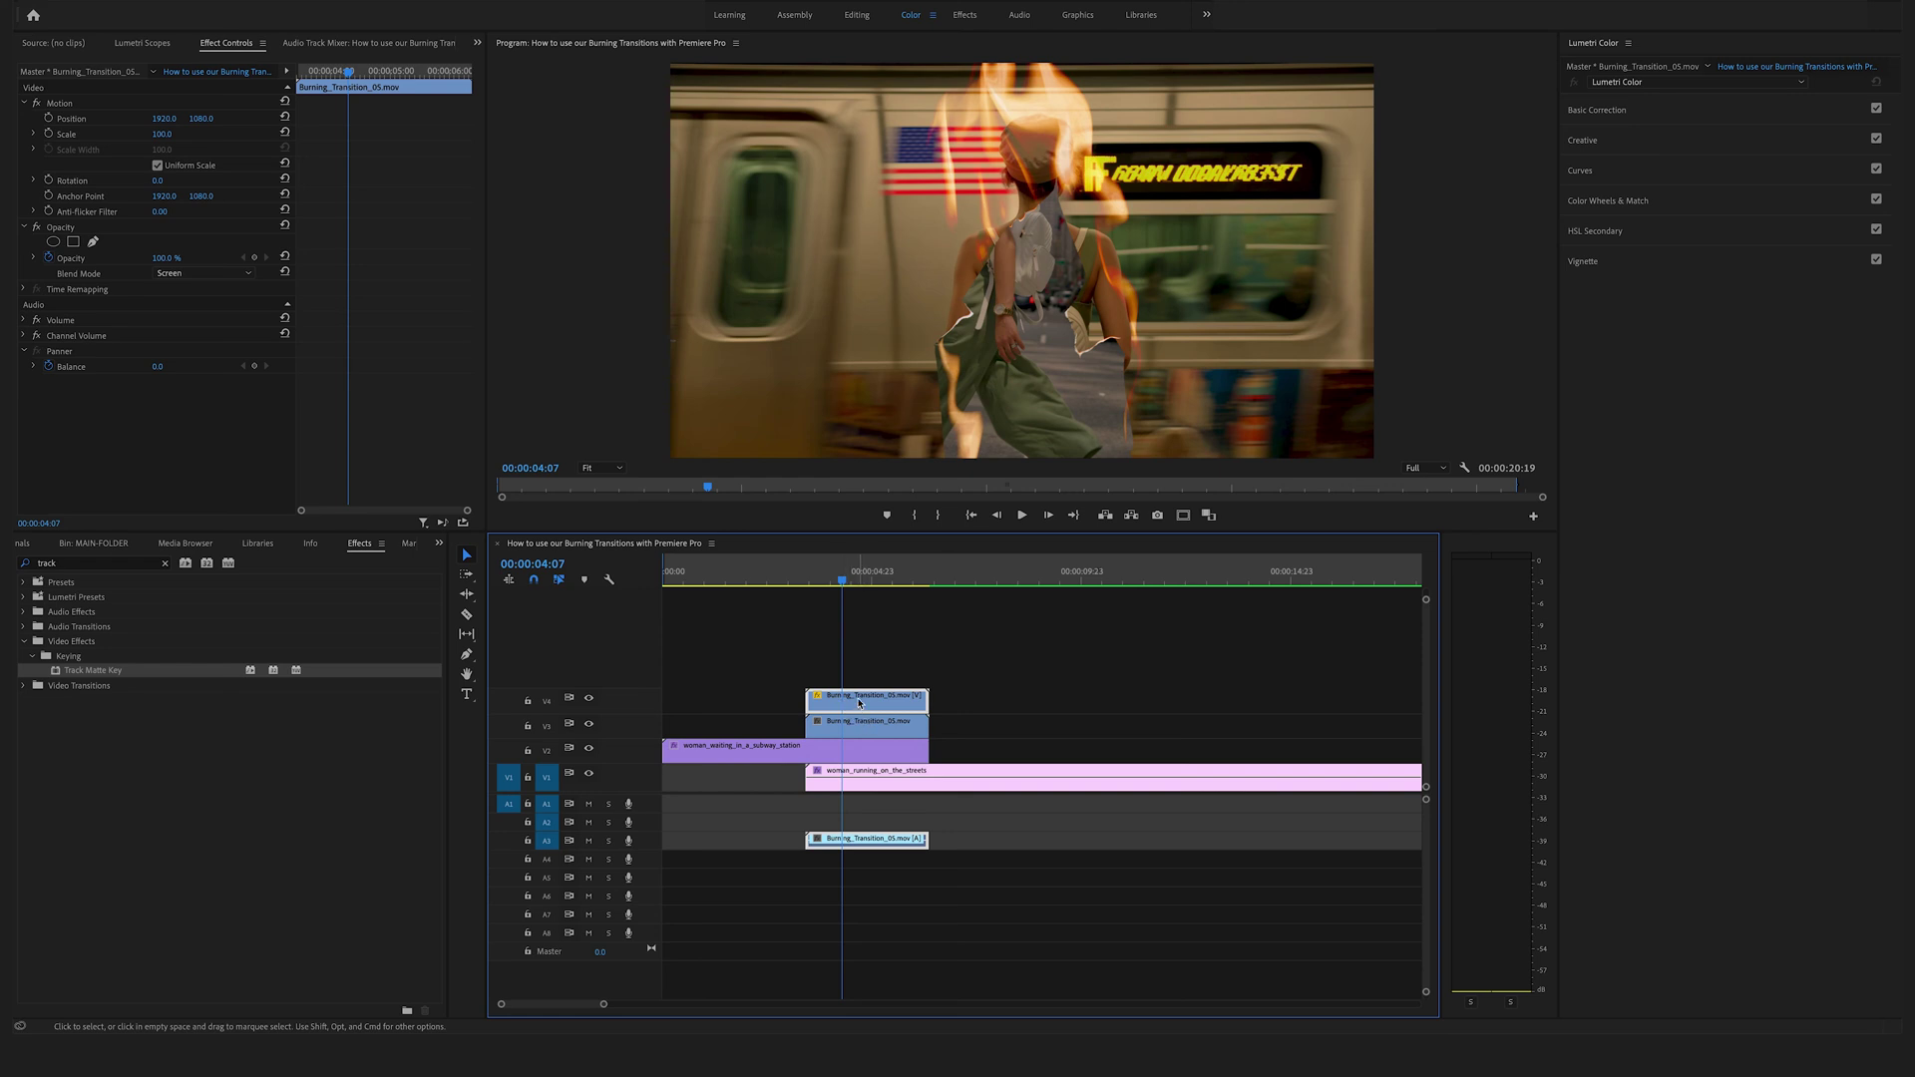
Step: Stack another fire copy on a higher track and replay the transition
drag(859, 703, 863, 640)
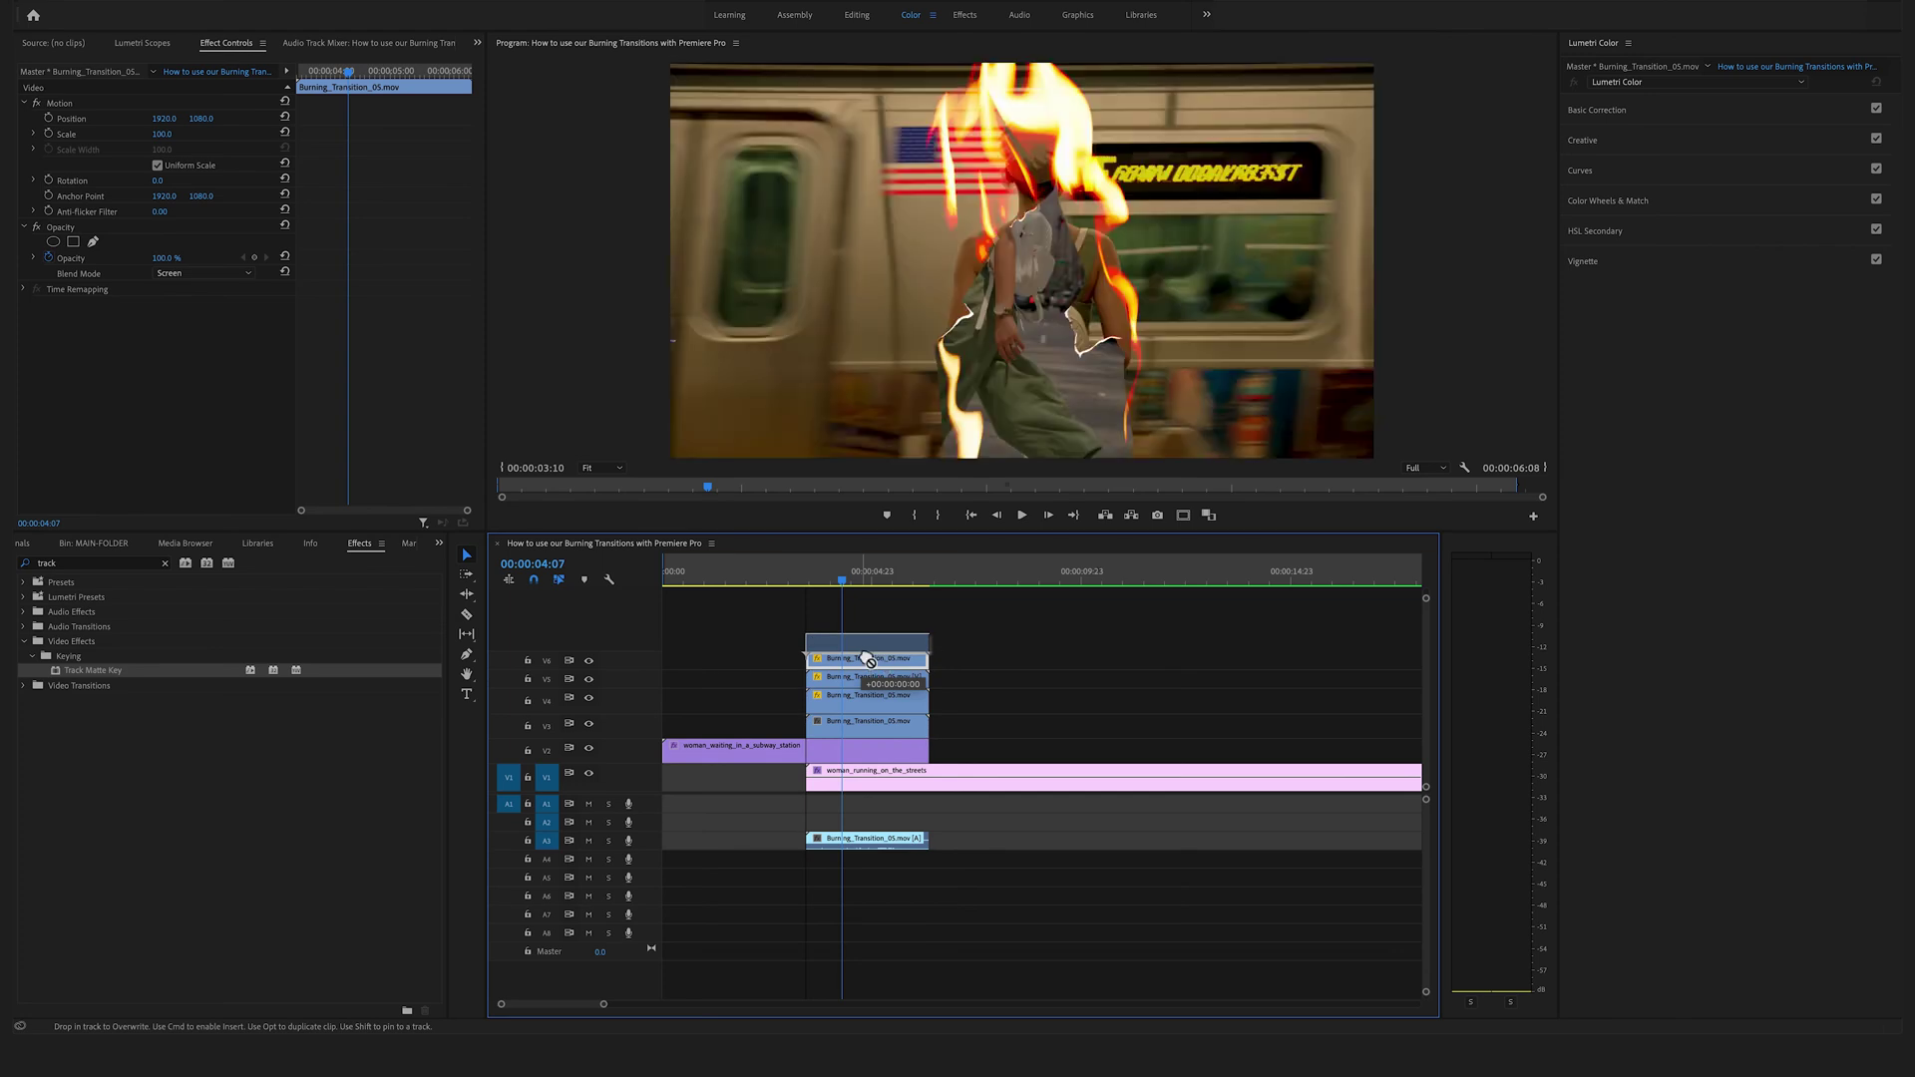
click(833, 565)
key(space)
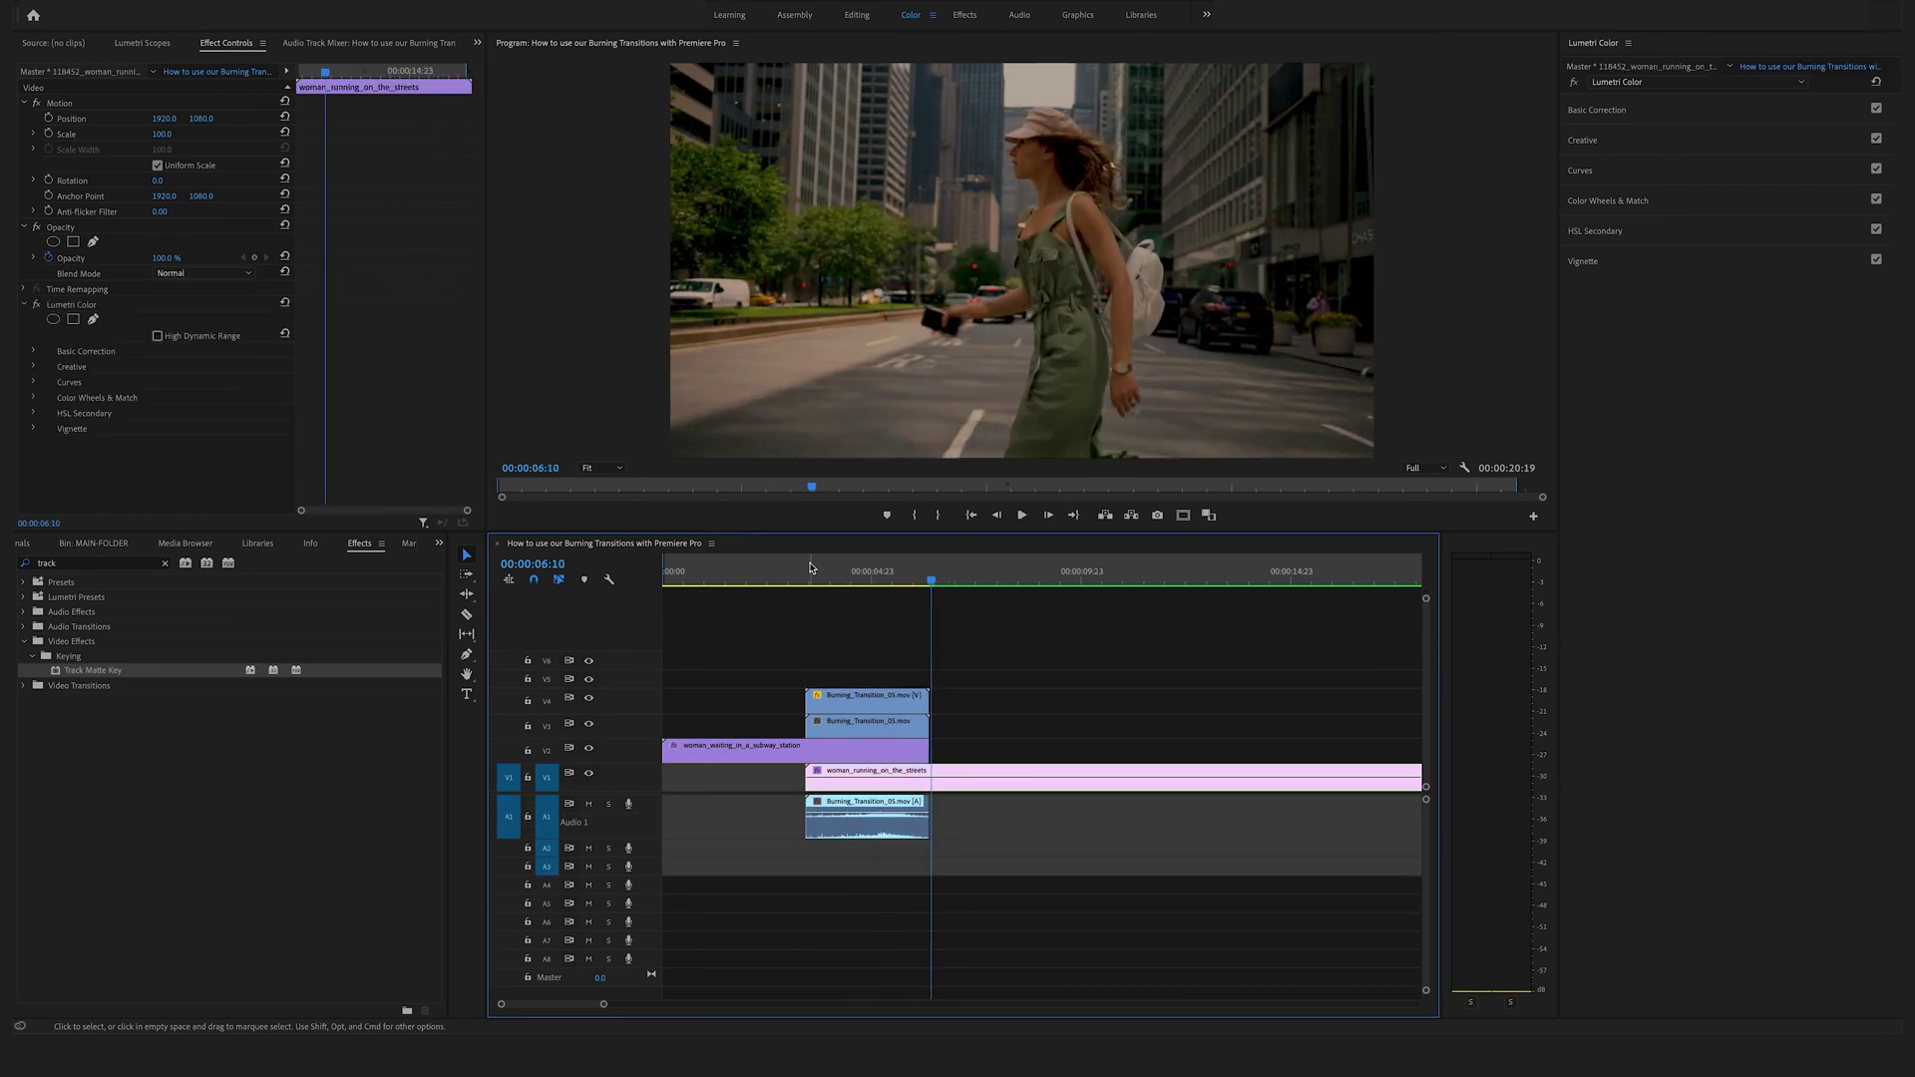
Step: Play the fire transition with its A1 sound effect, then return near the sequence start
drag(831, 577, 807, 588)
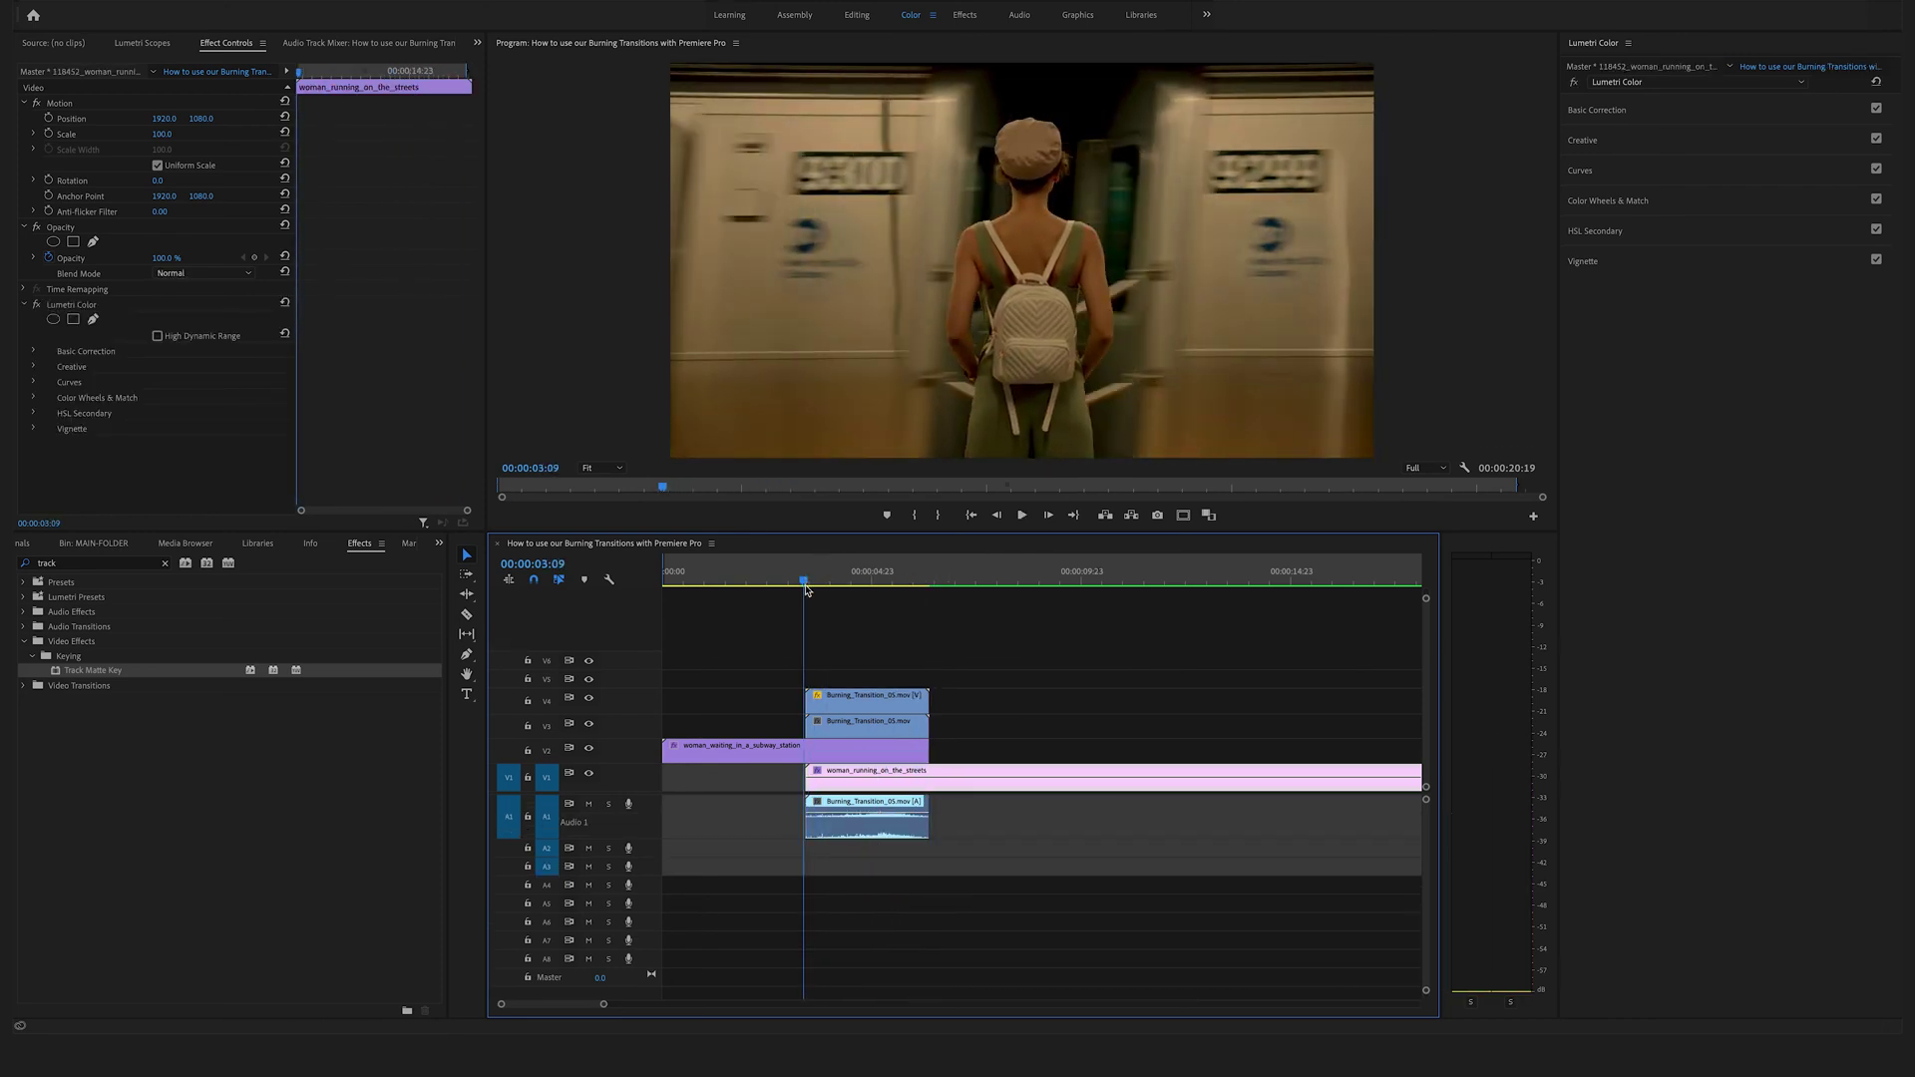
click(876, 844)
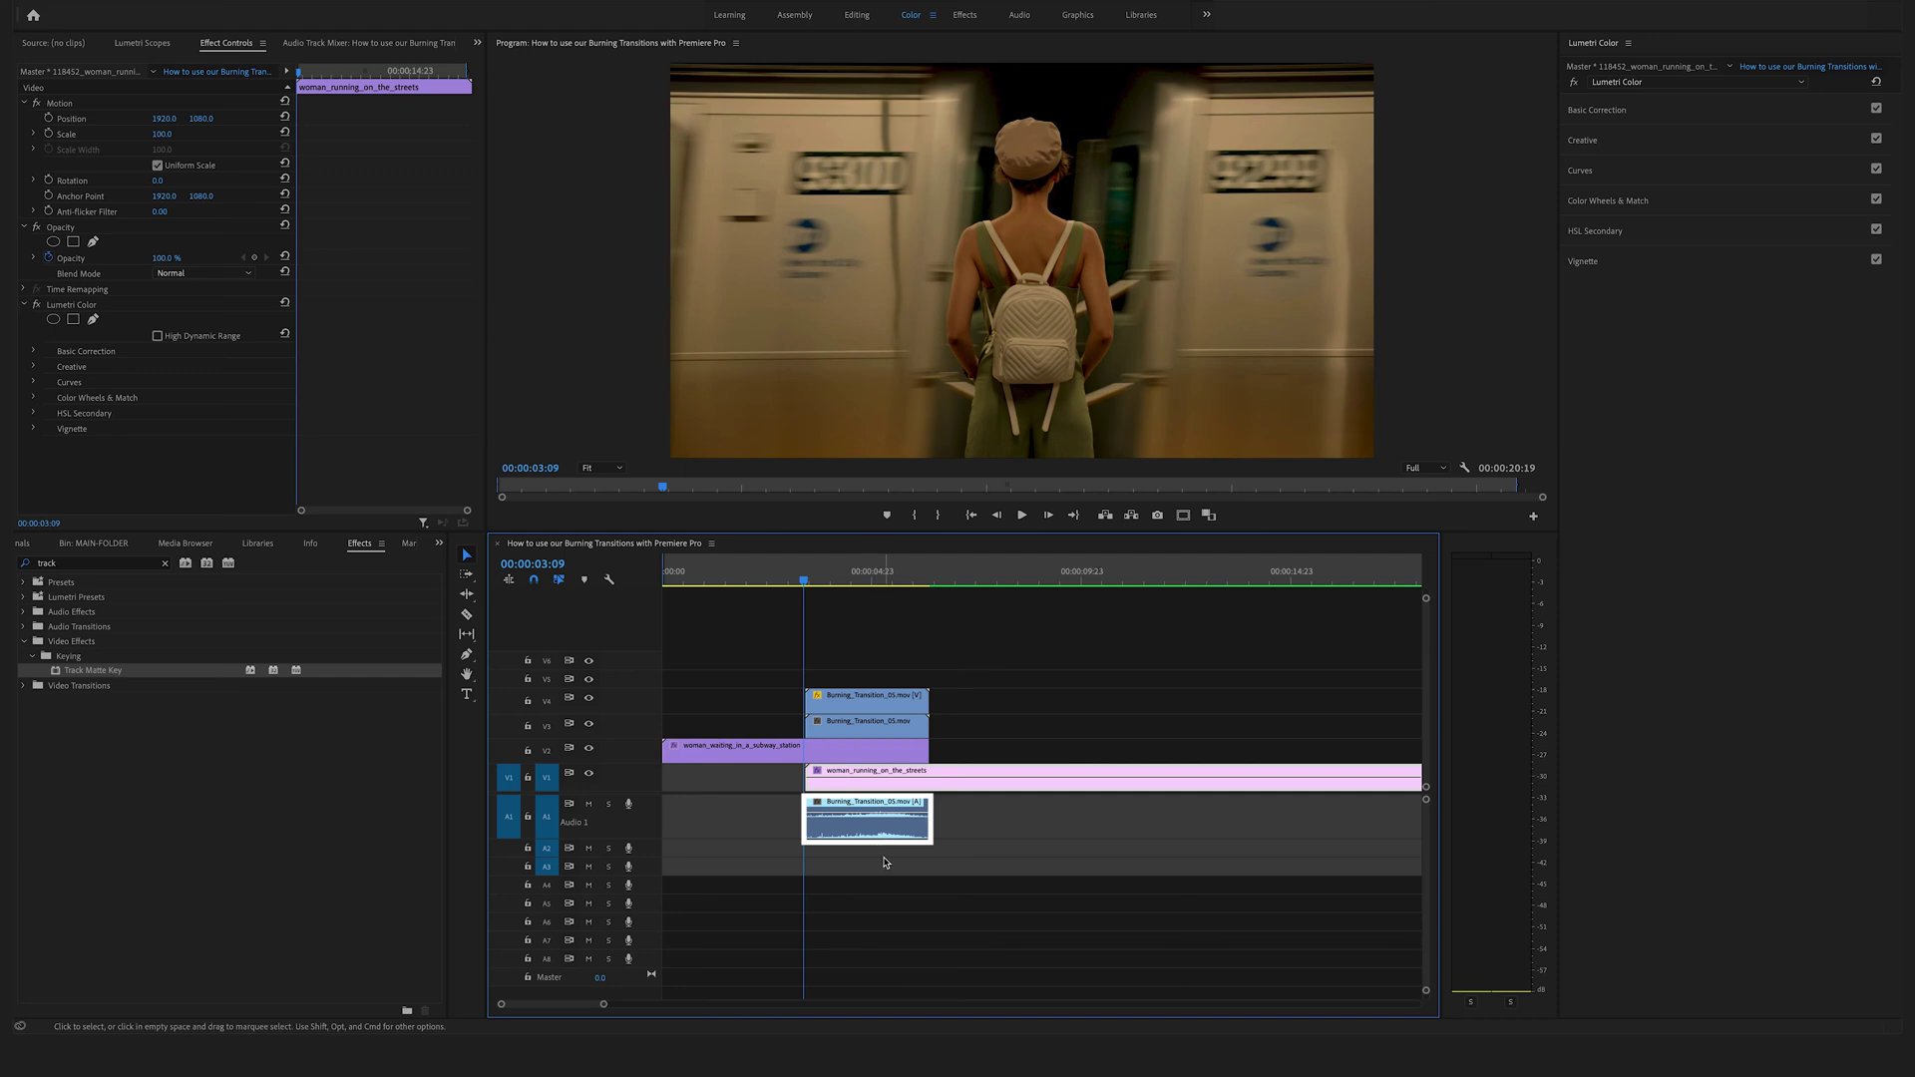
click(840, 893)
key(space)
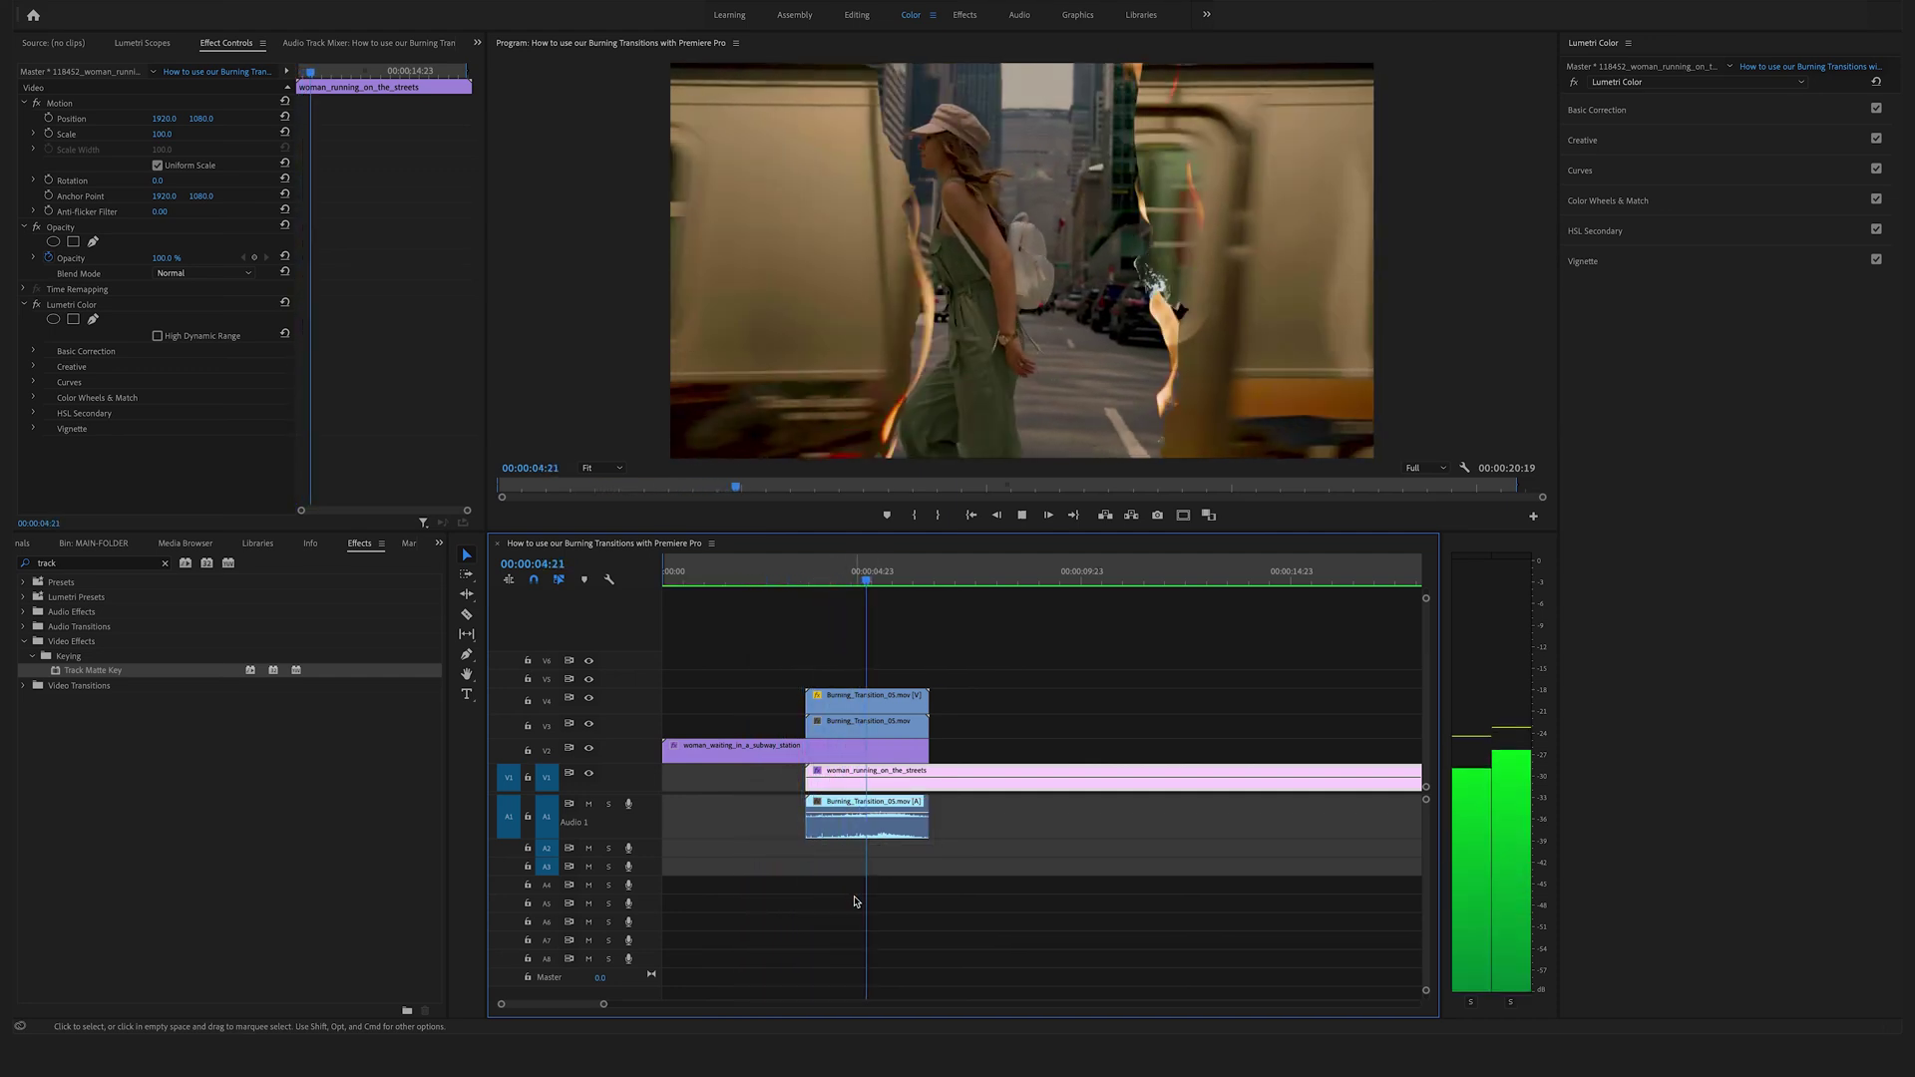
key(space)
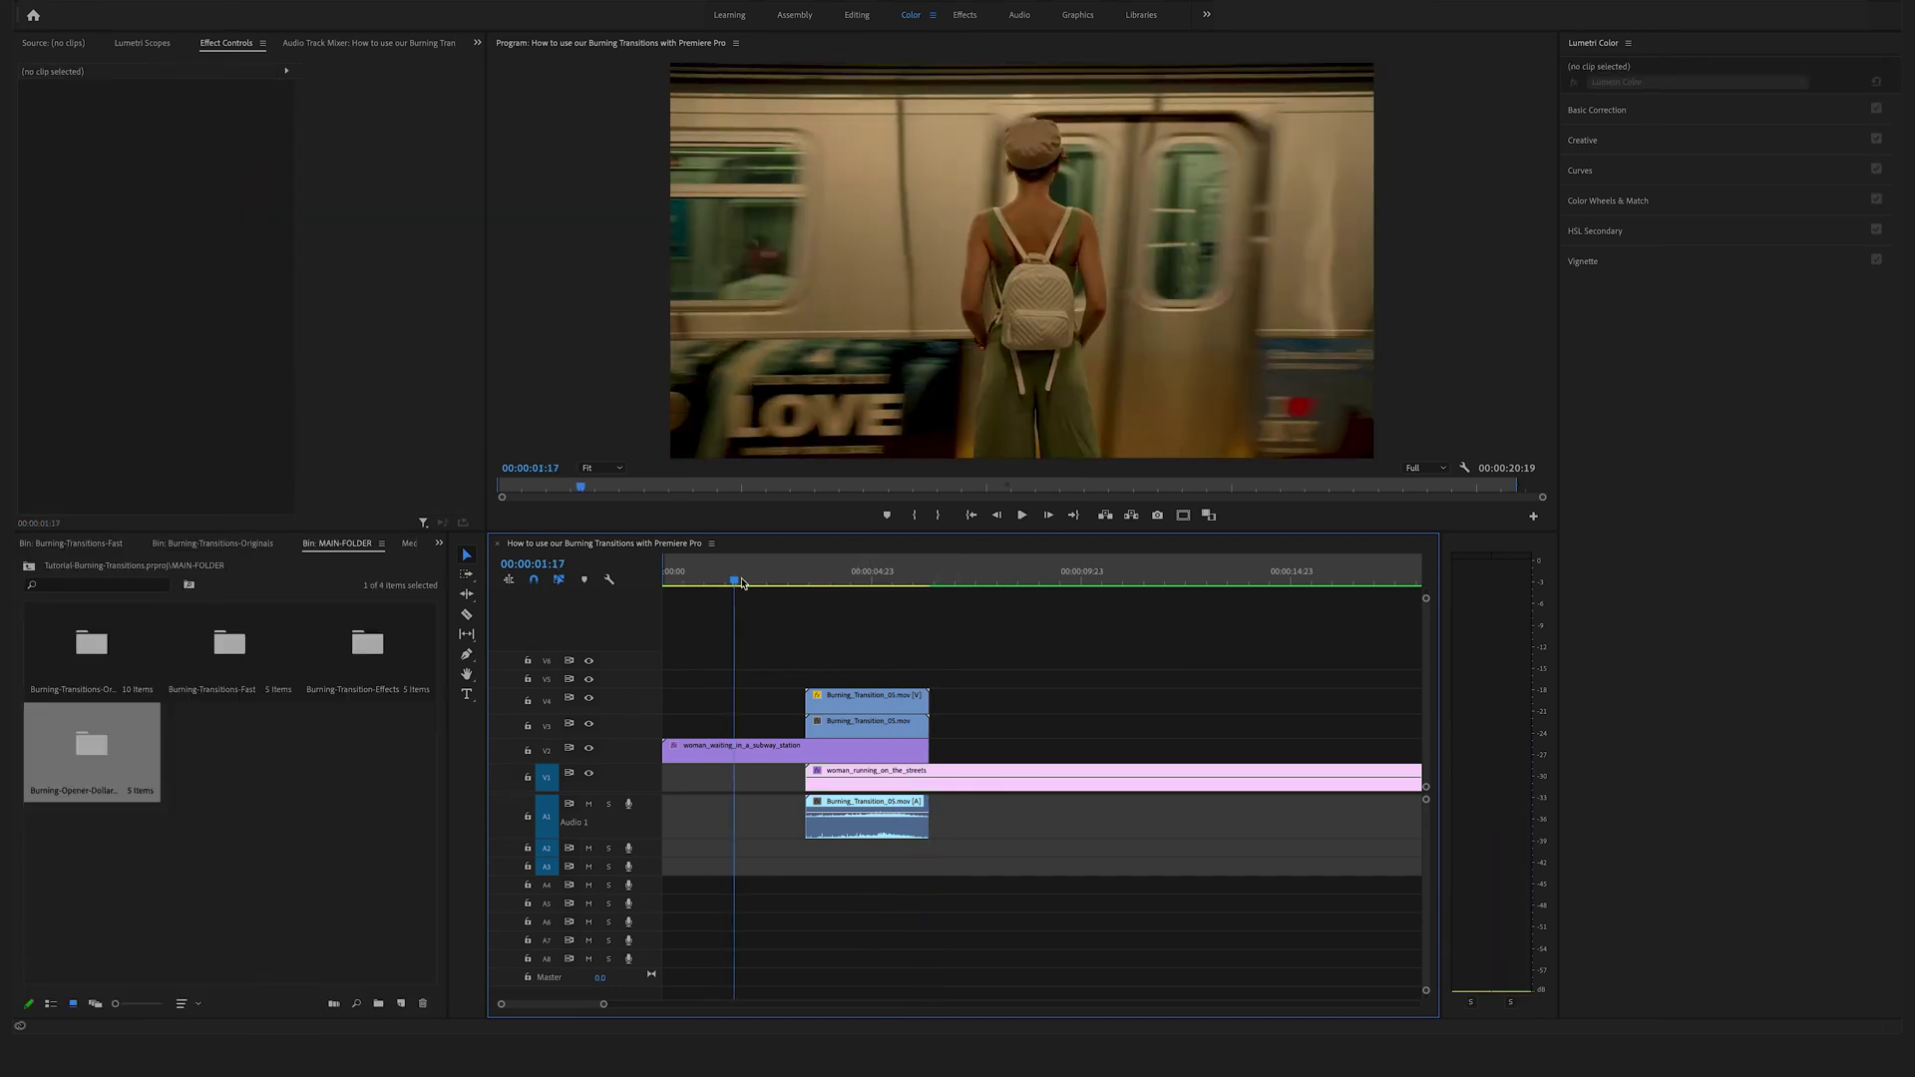
mouse_move(735, 580)
mouse_down()
mouse_move(770, 584)
mouse_move(667, 589)
mouse_move(700, 588)
mouse_up()
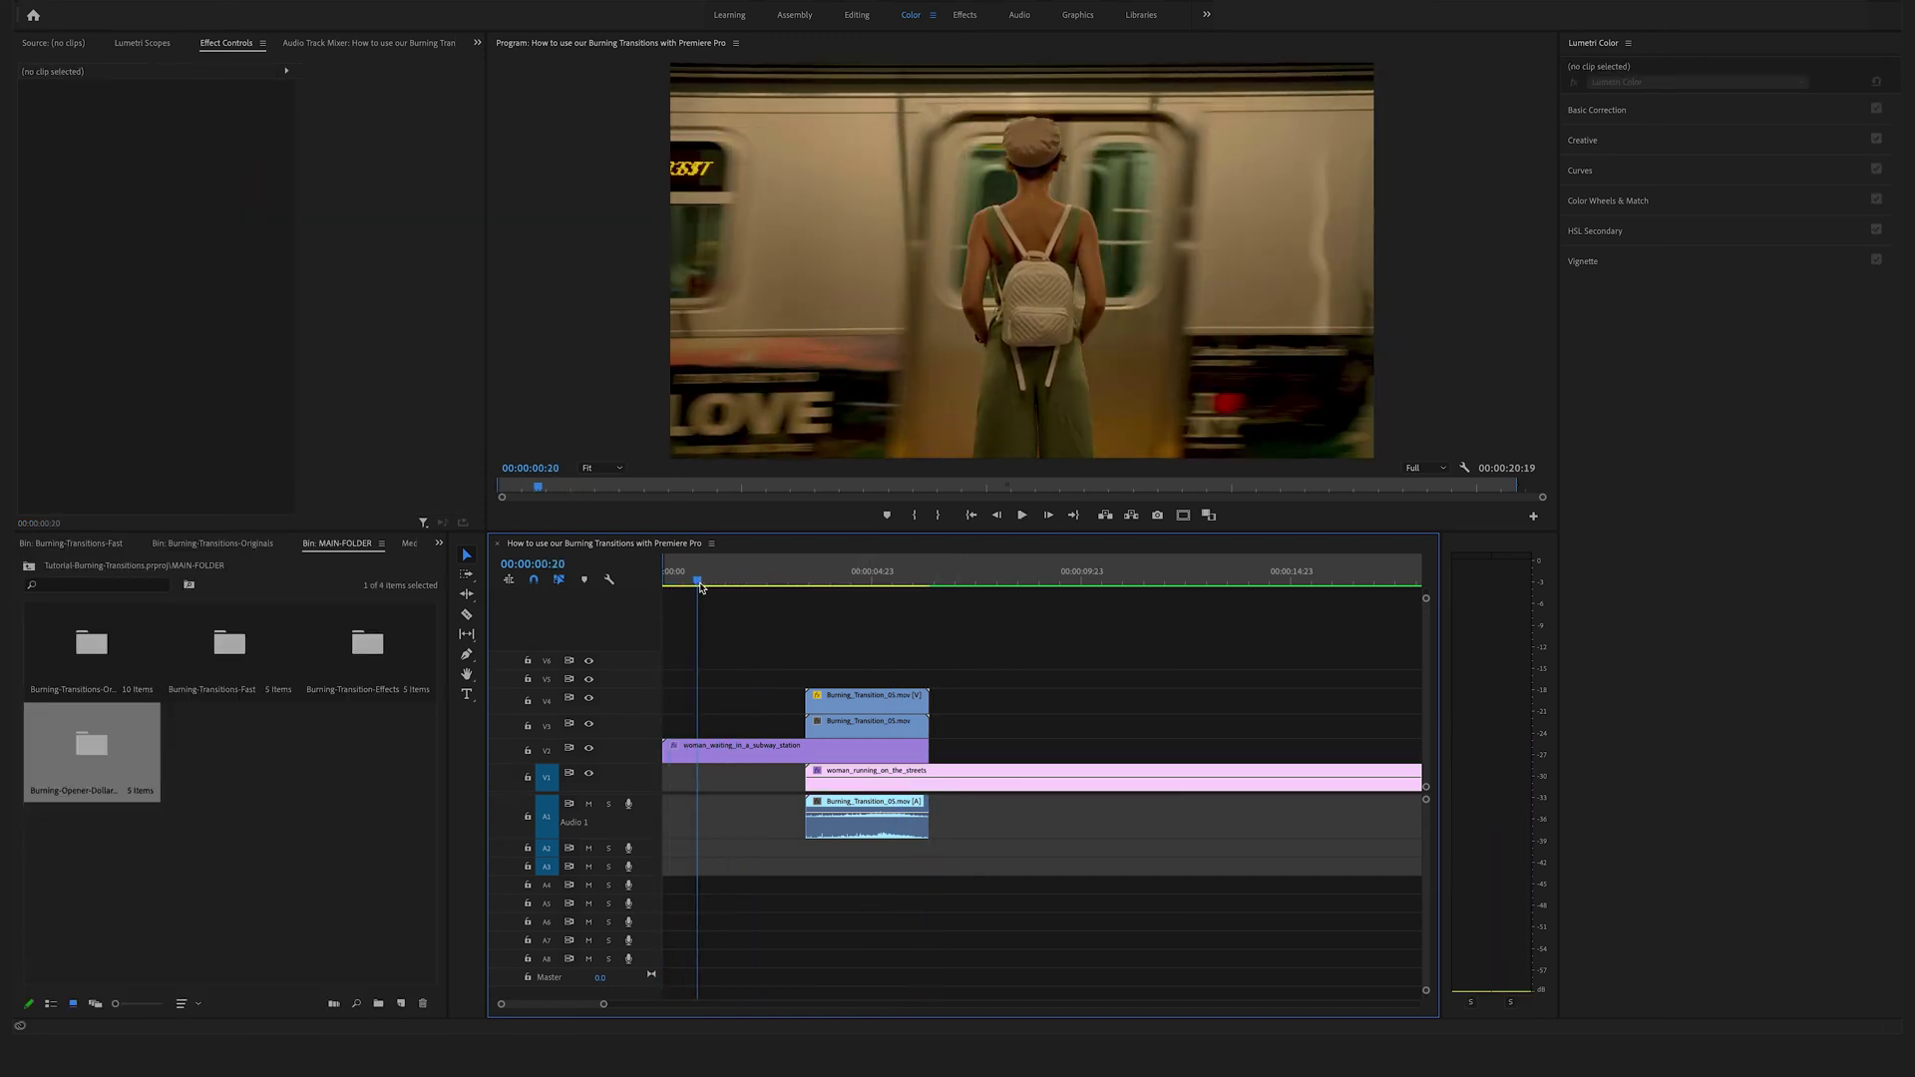
Step: Split the V2 subway clip at the transition start and move its first part to V1
click(758, 763)
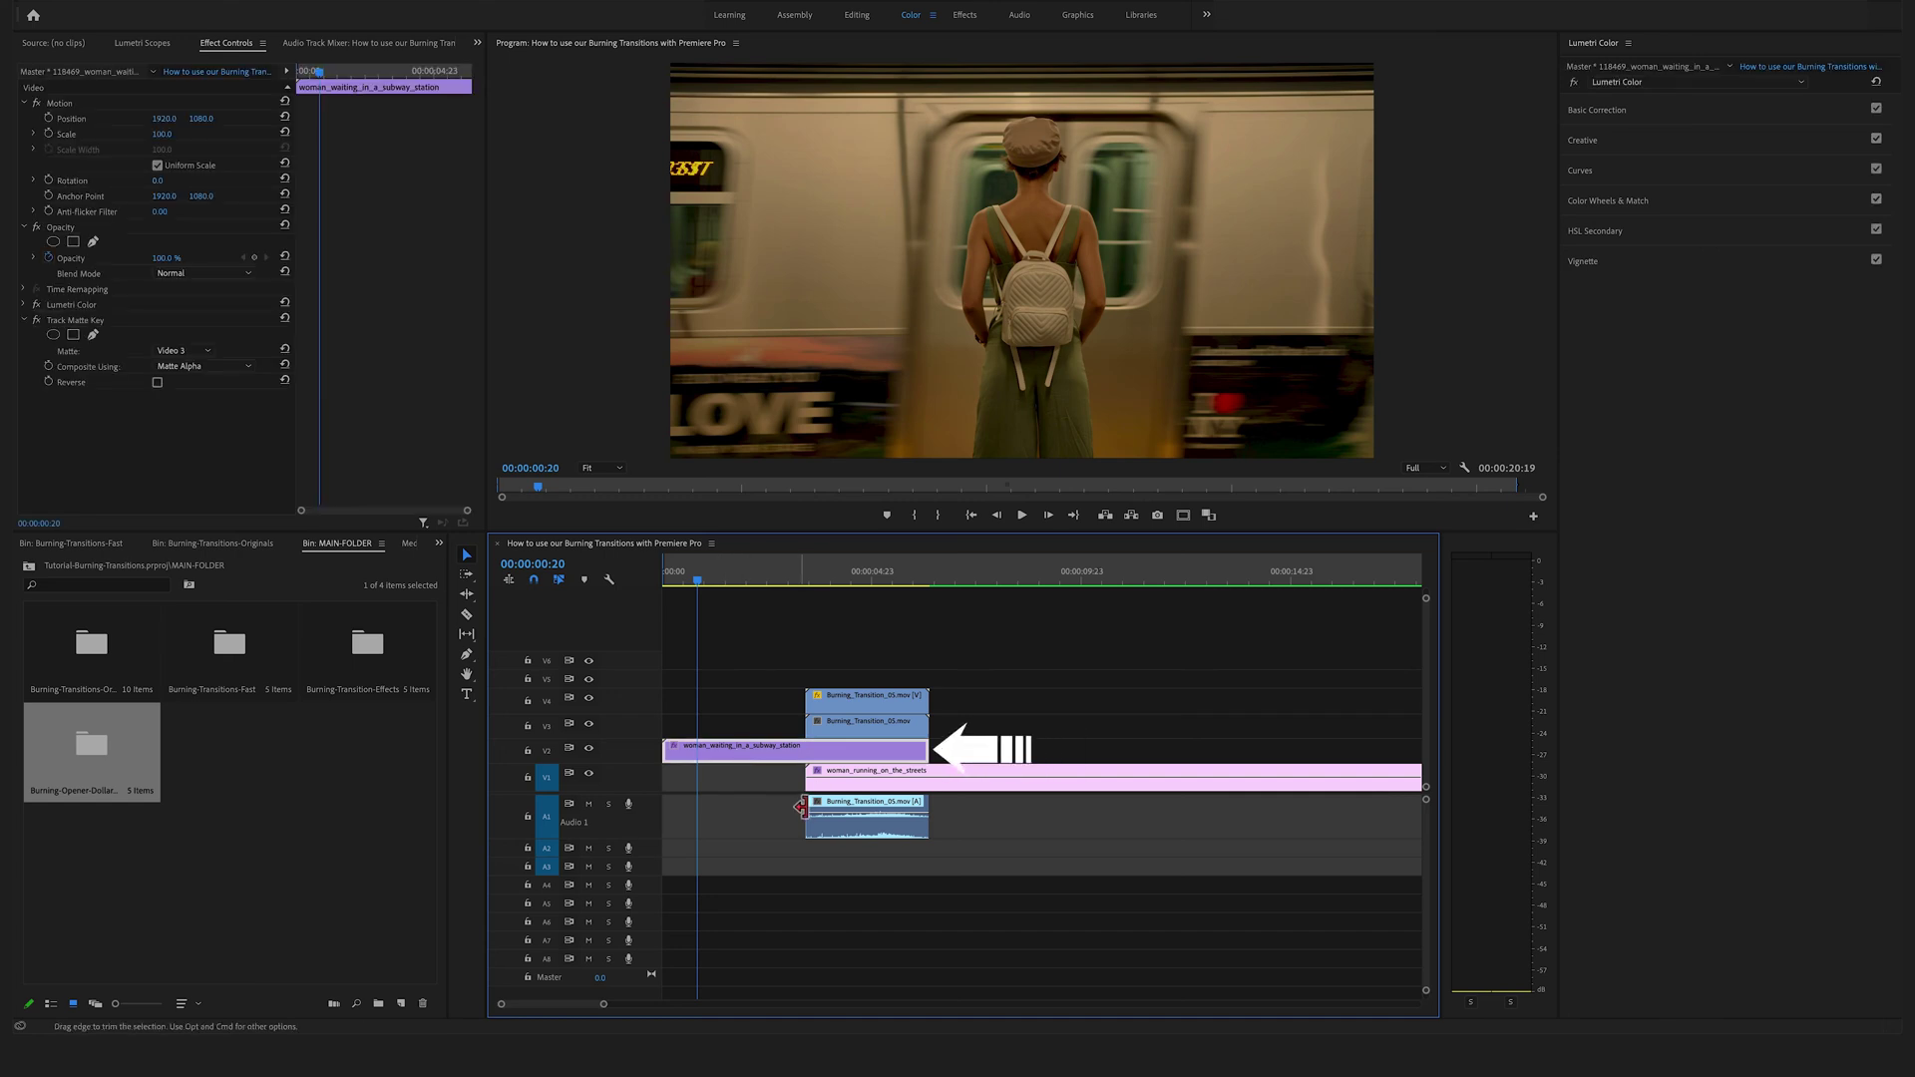
key(c)
click(808, 752)
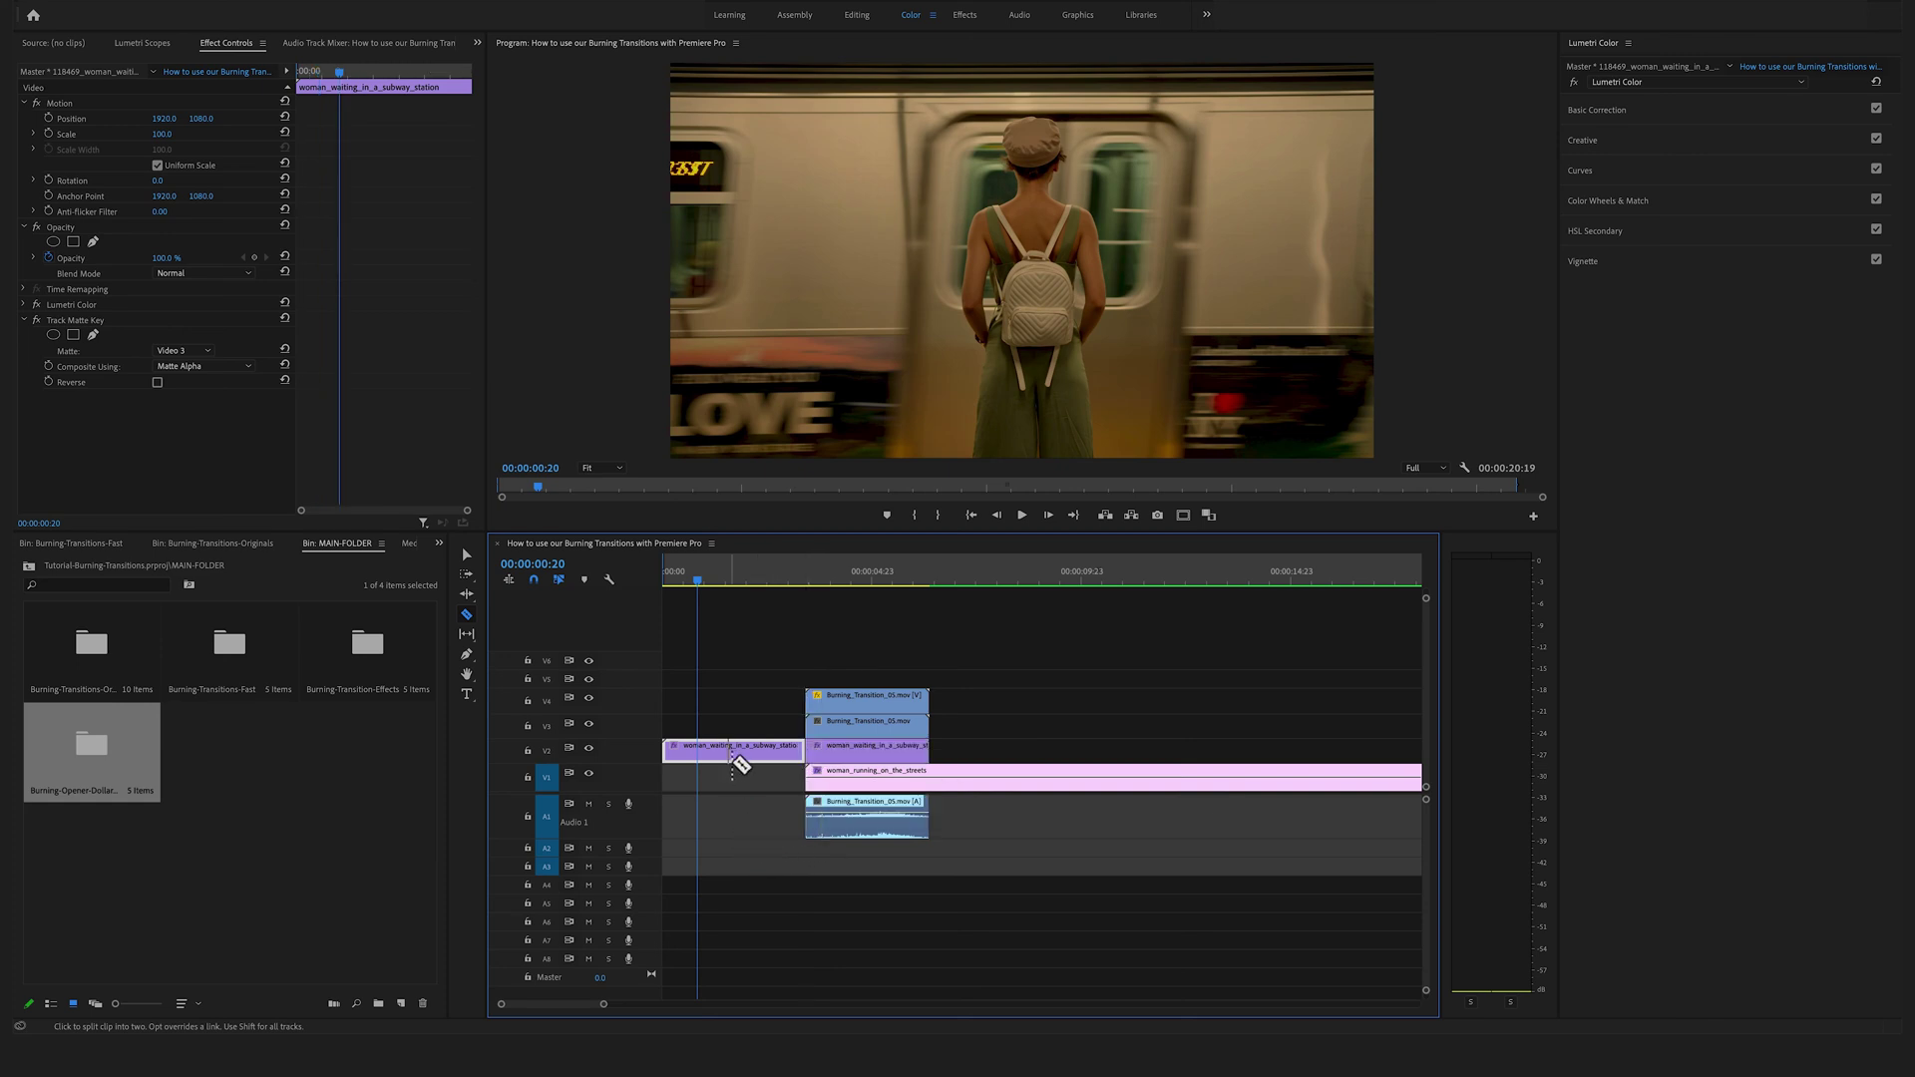
key(v)
drag(731, 754, 736, 833)
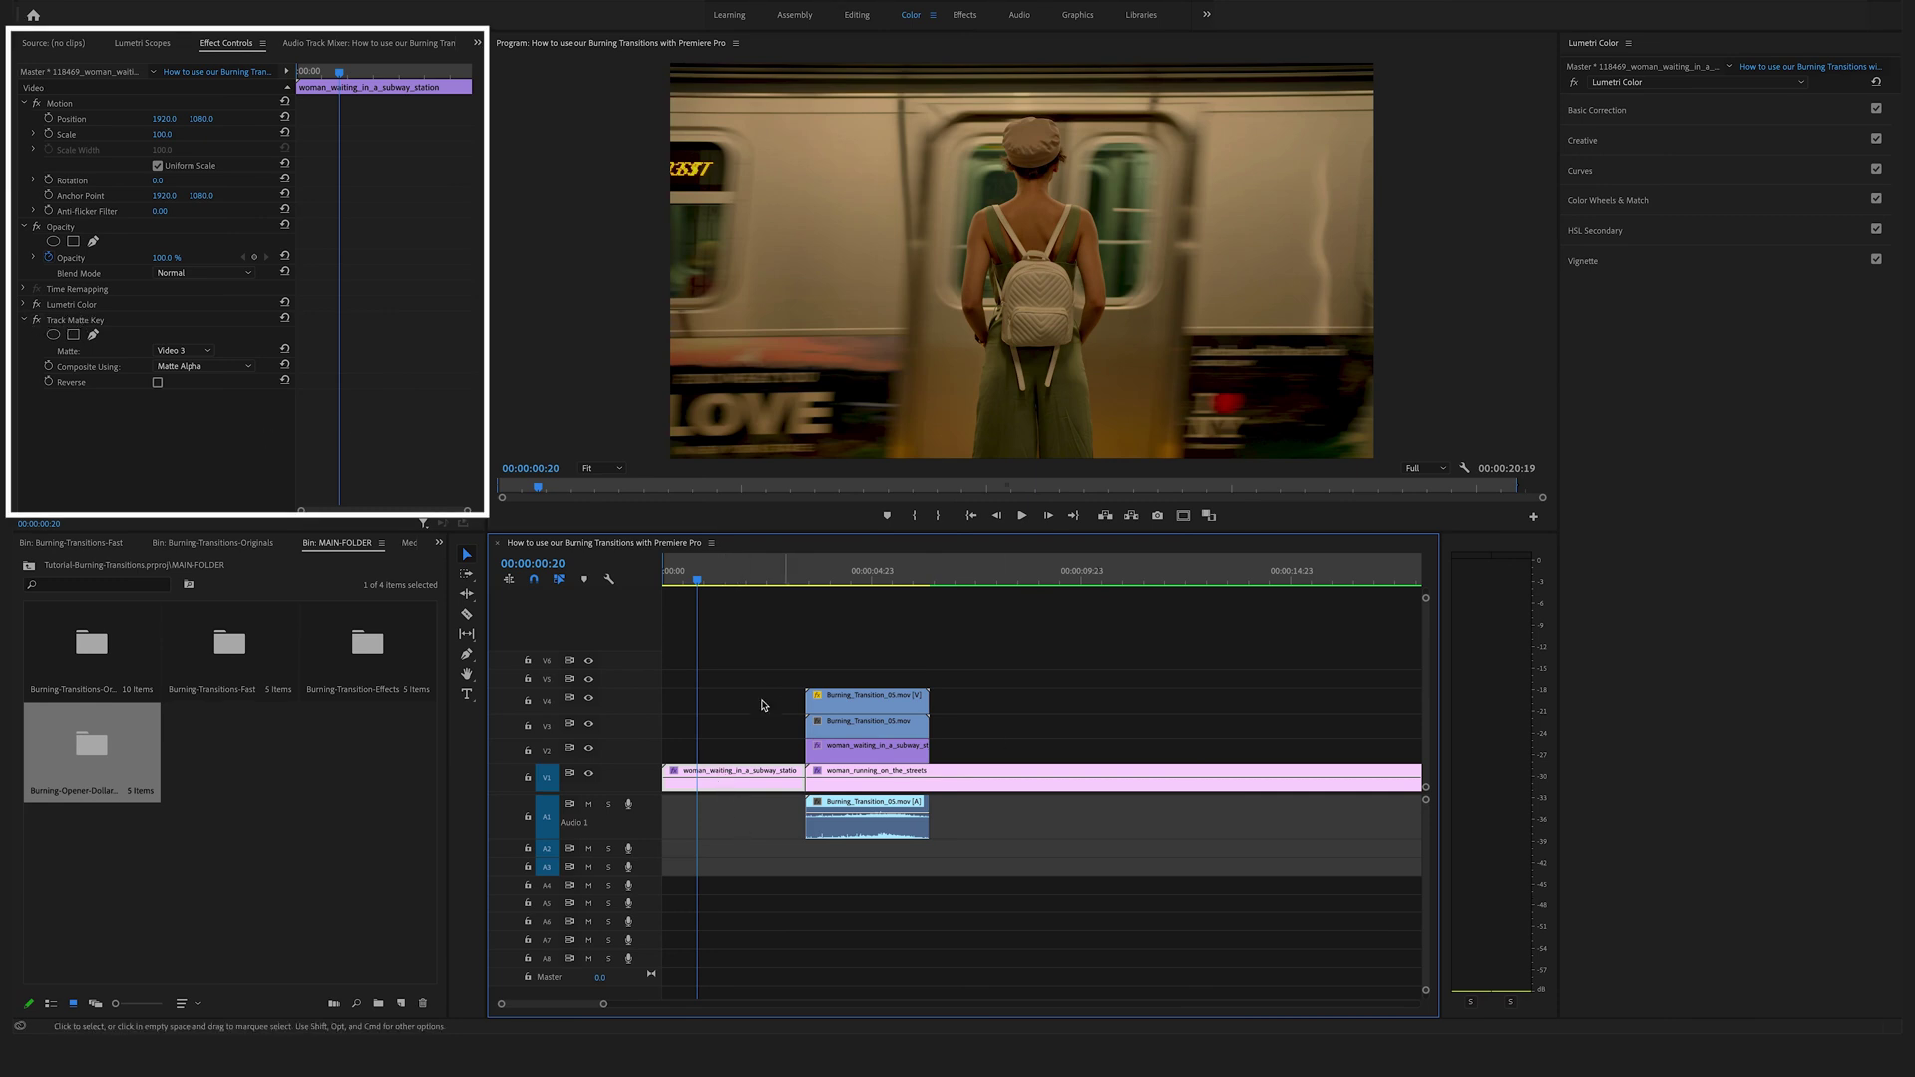
Step: Turn off the Track Matte Key effect on the moved subway clip
drag(668, 711, 805, 844)
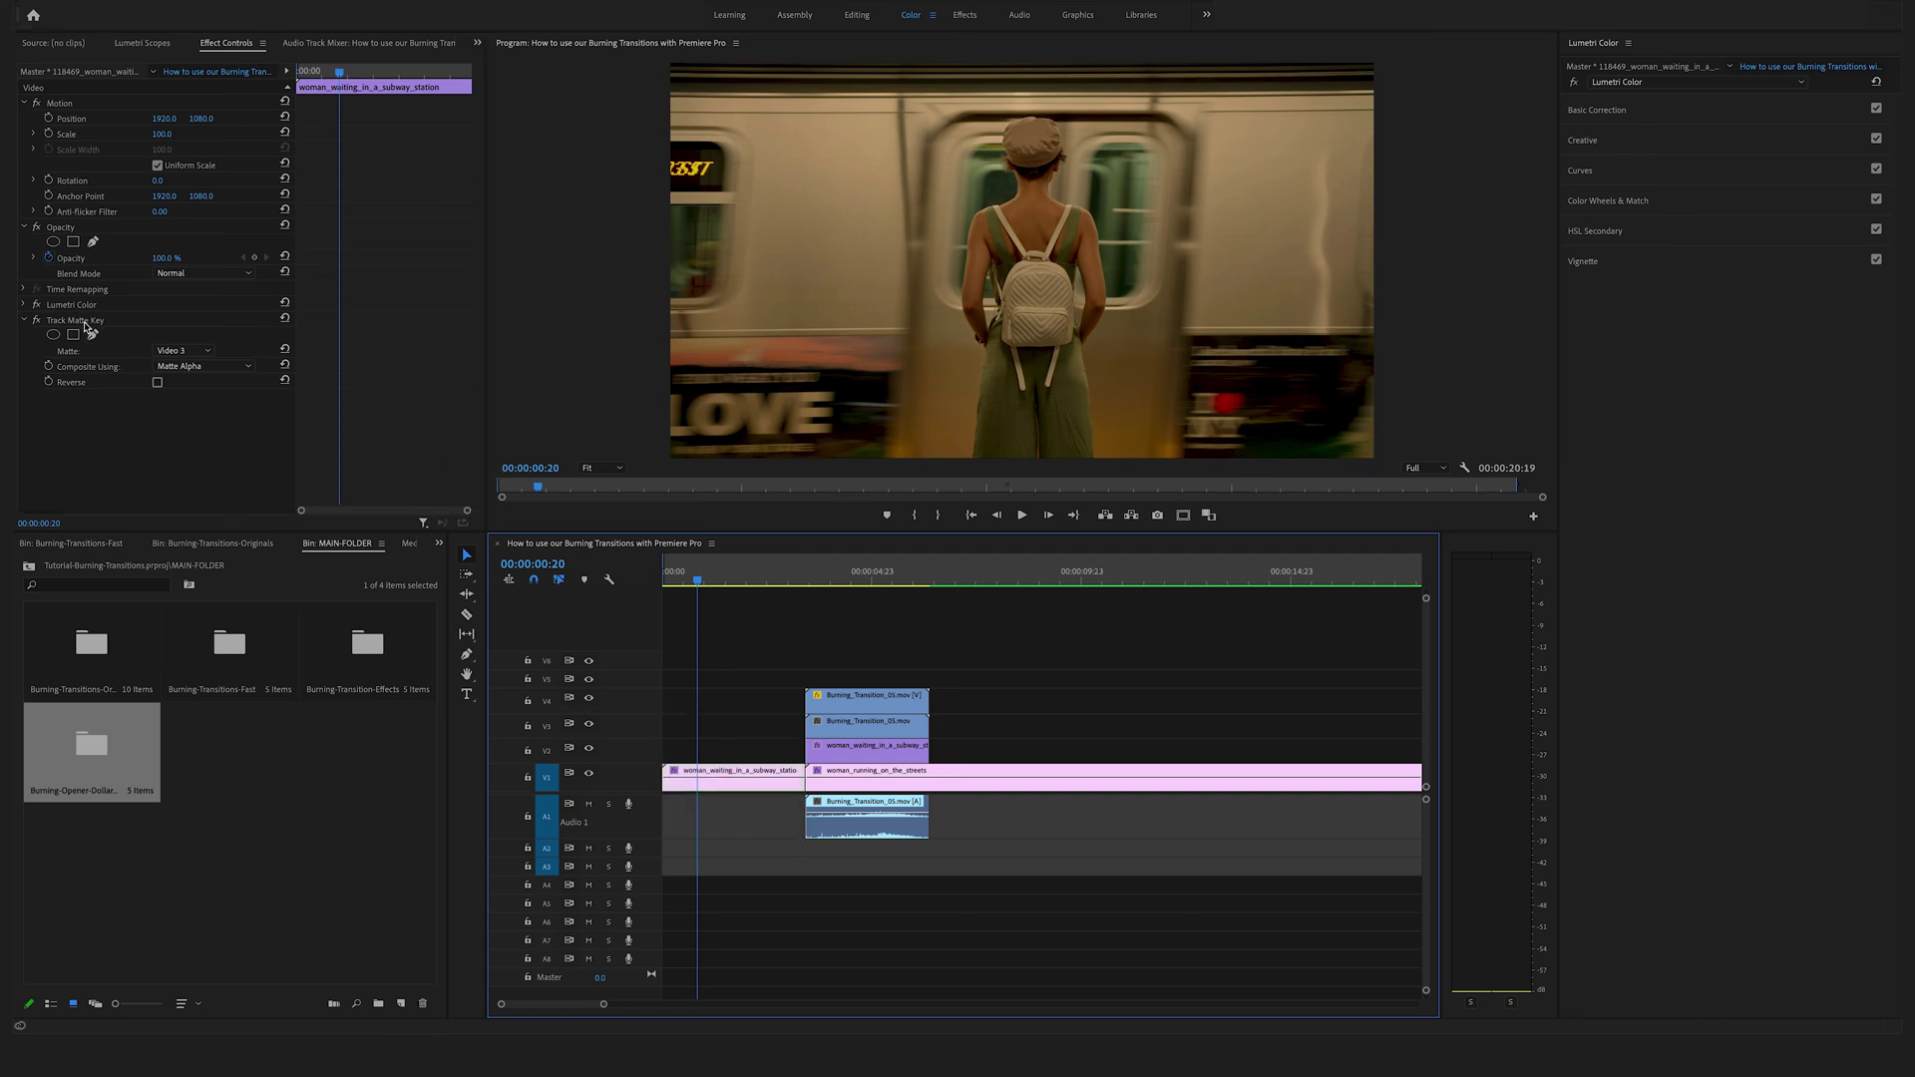
click(112, 323)
click(37, 320)
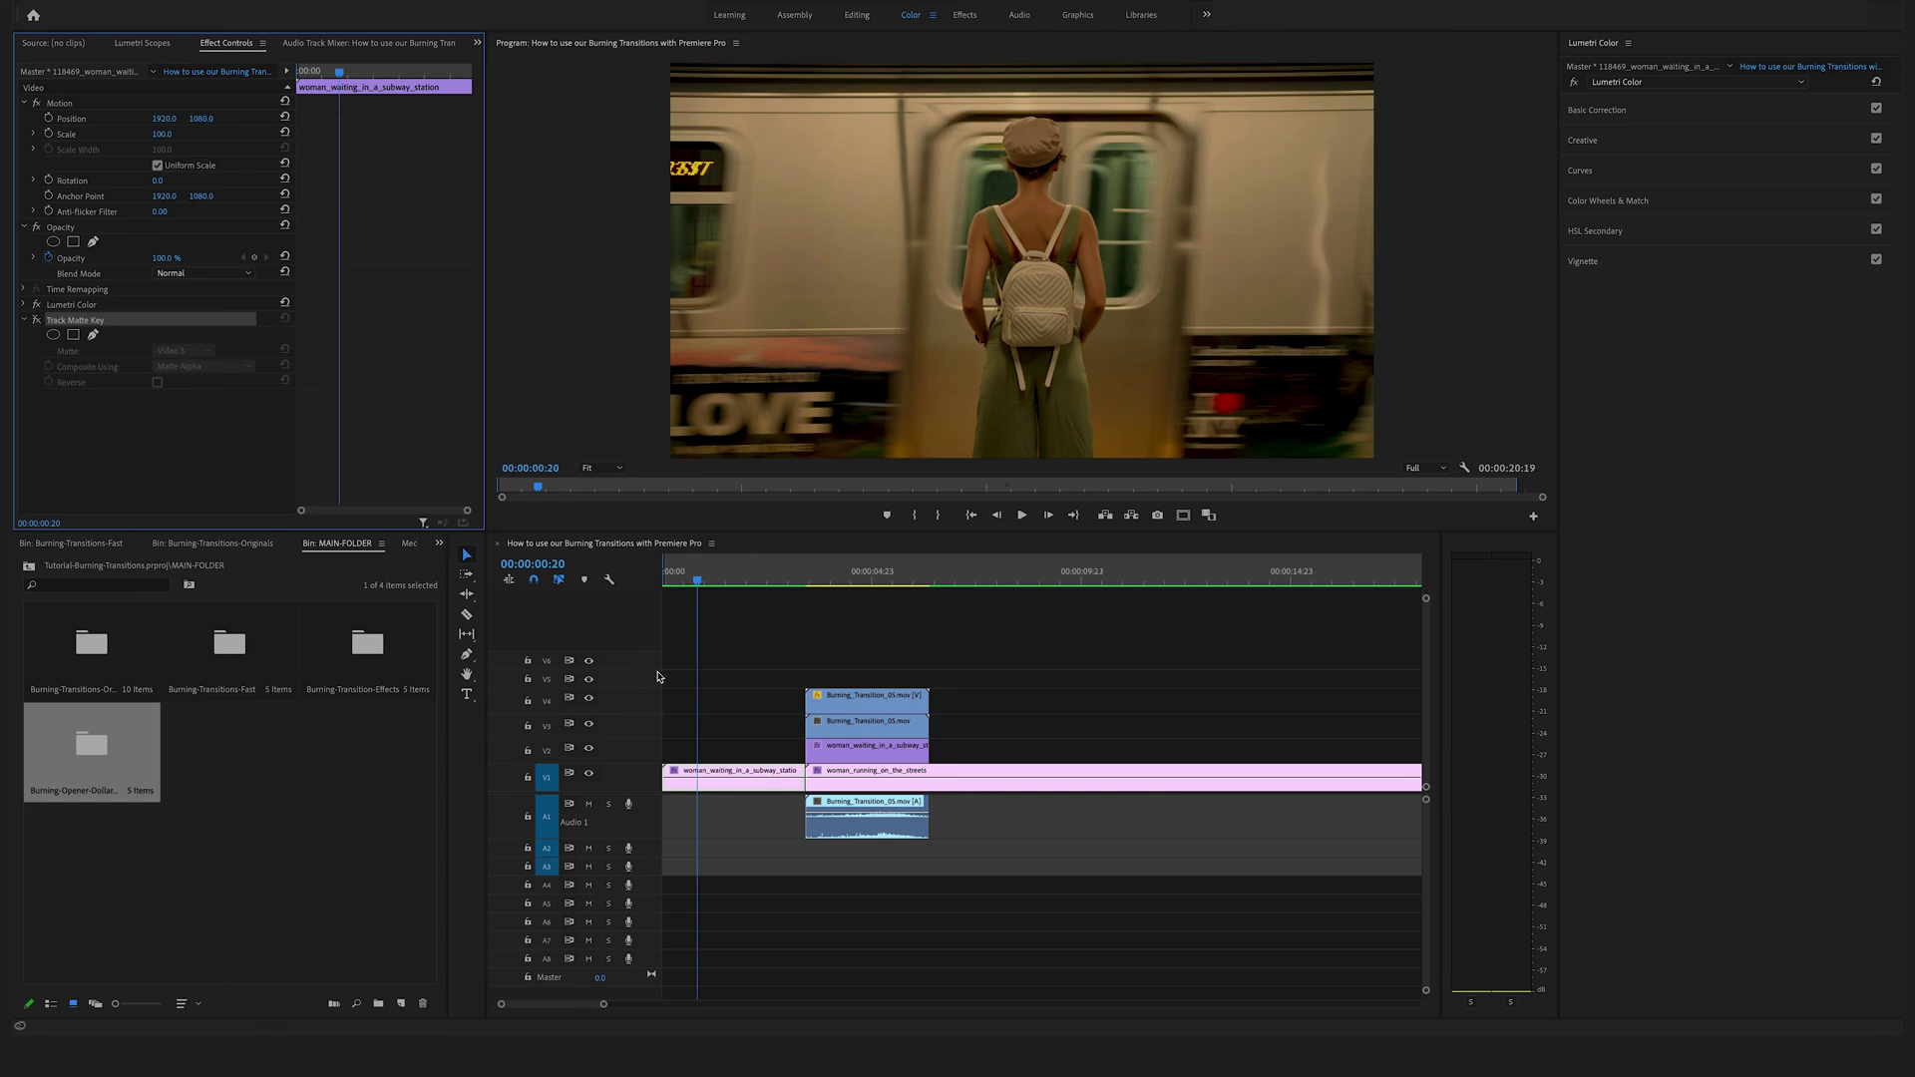
Step: Preview the edit, then return to the sequence start
key(space)
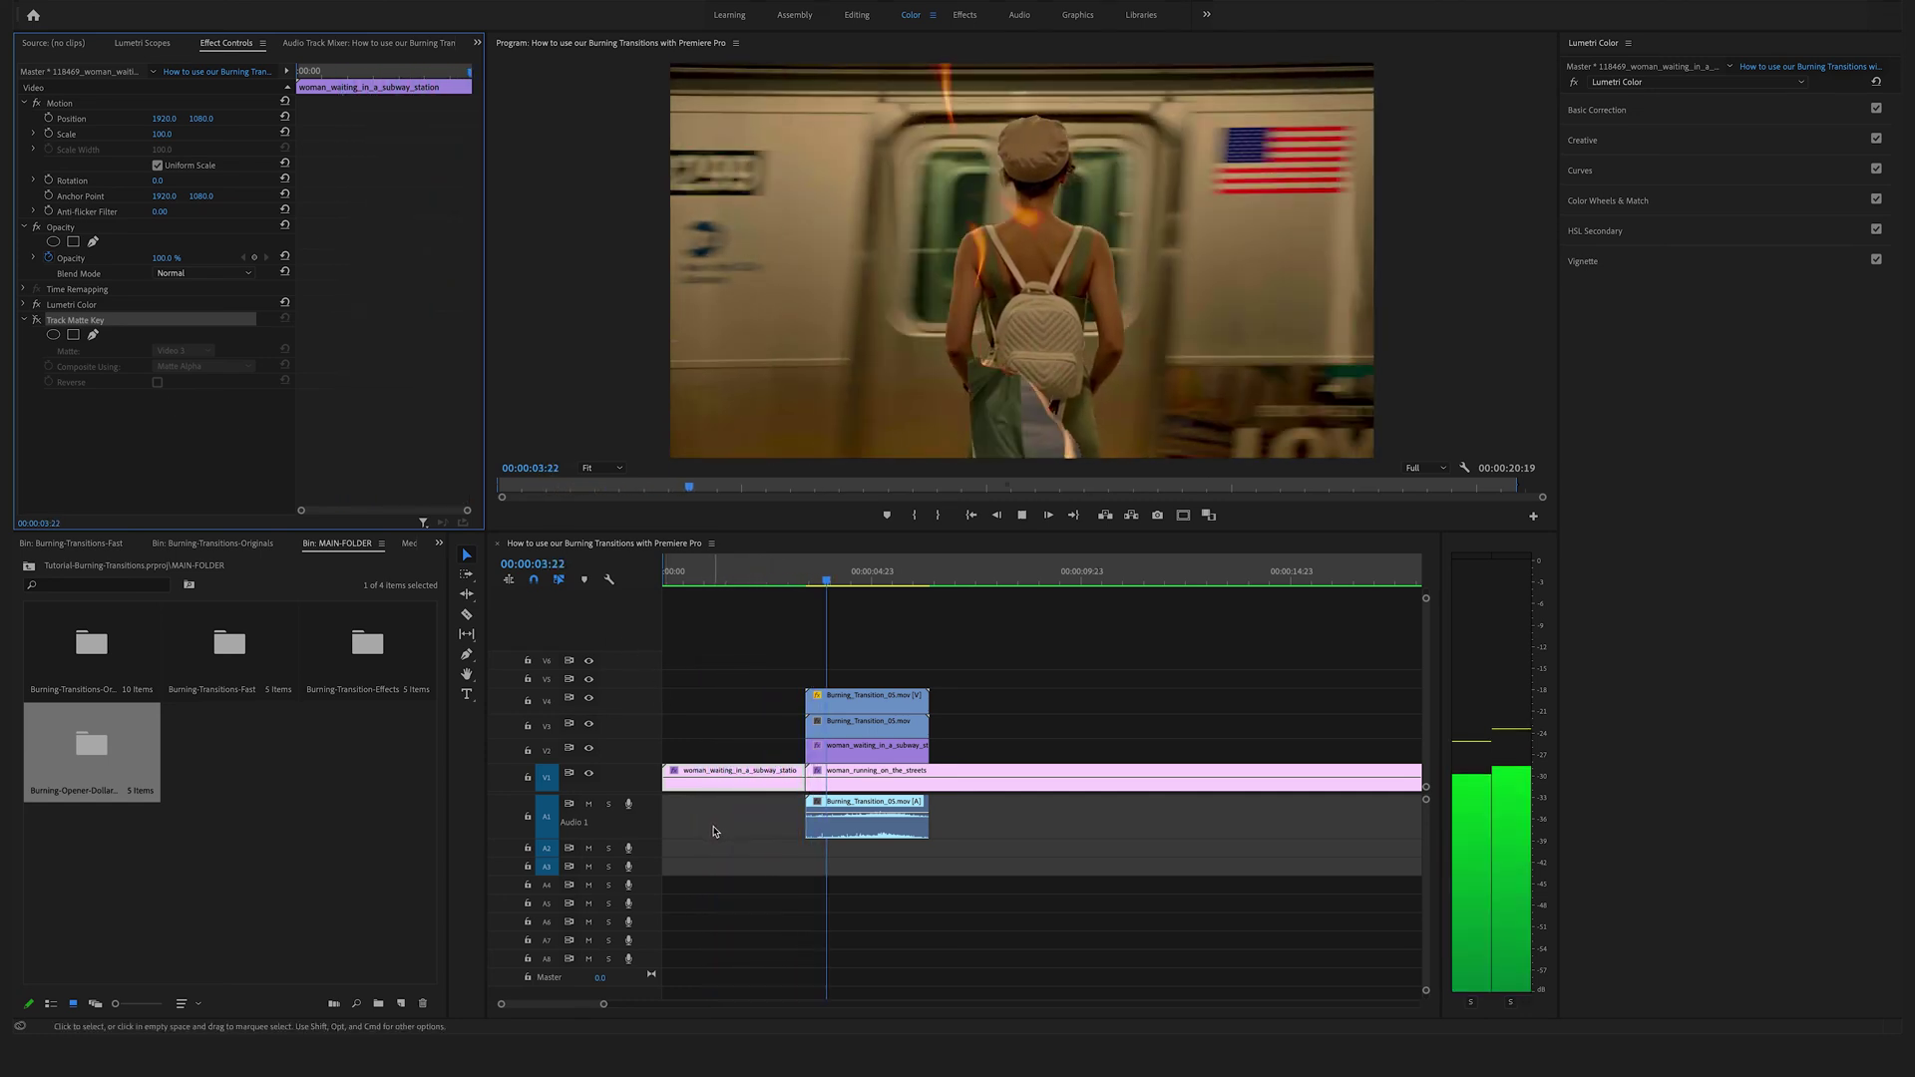
key(space)
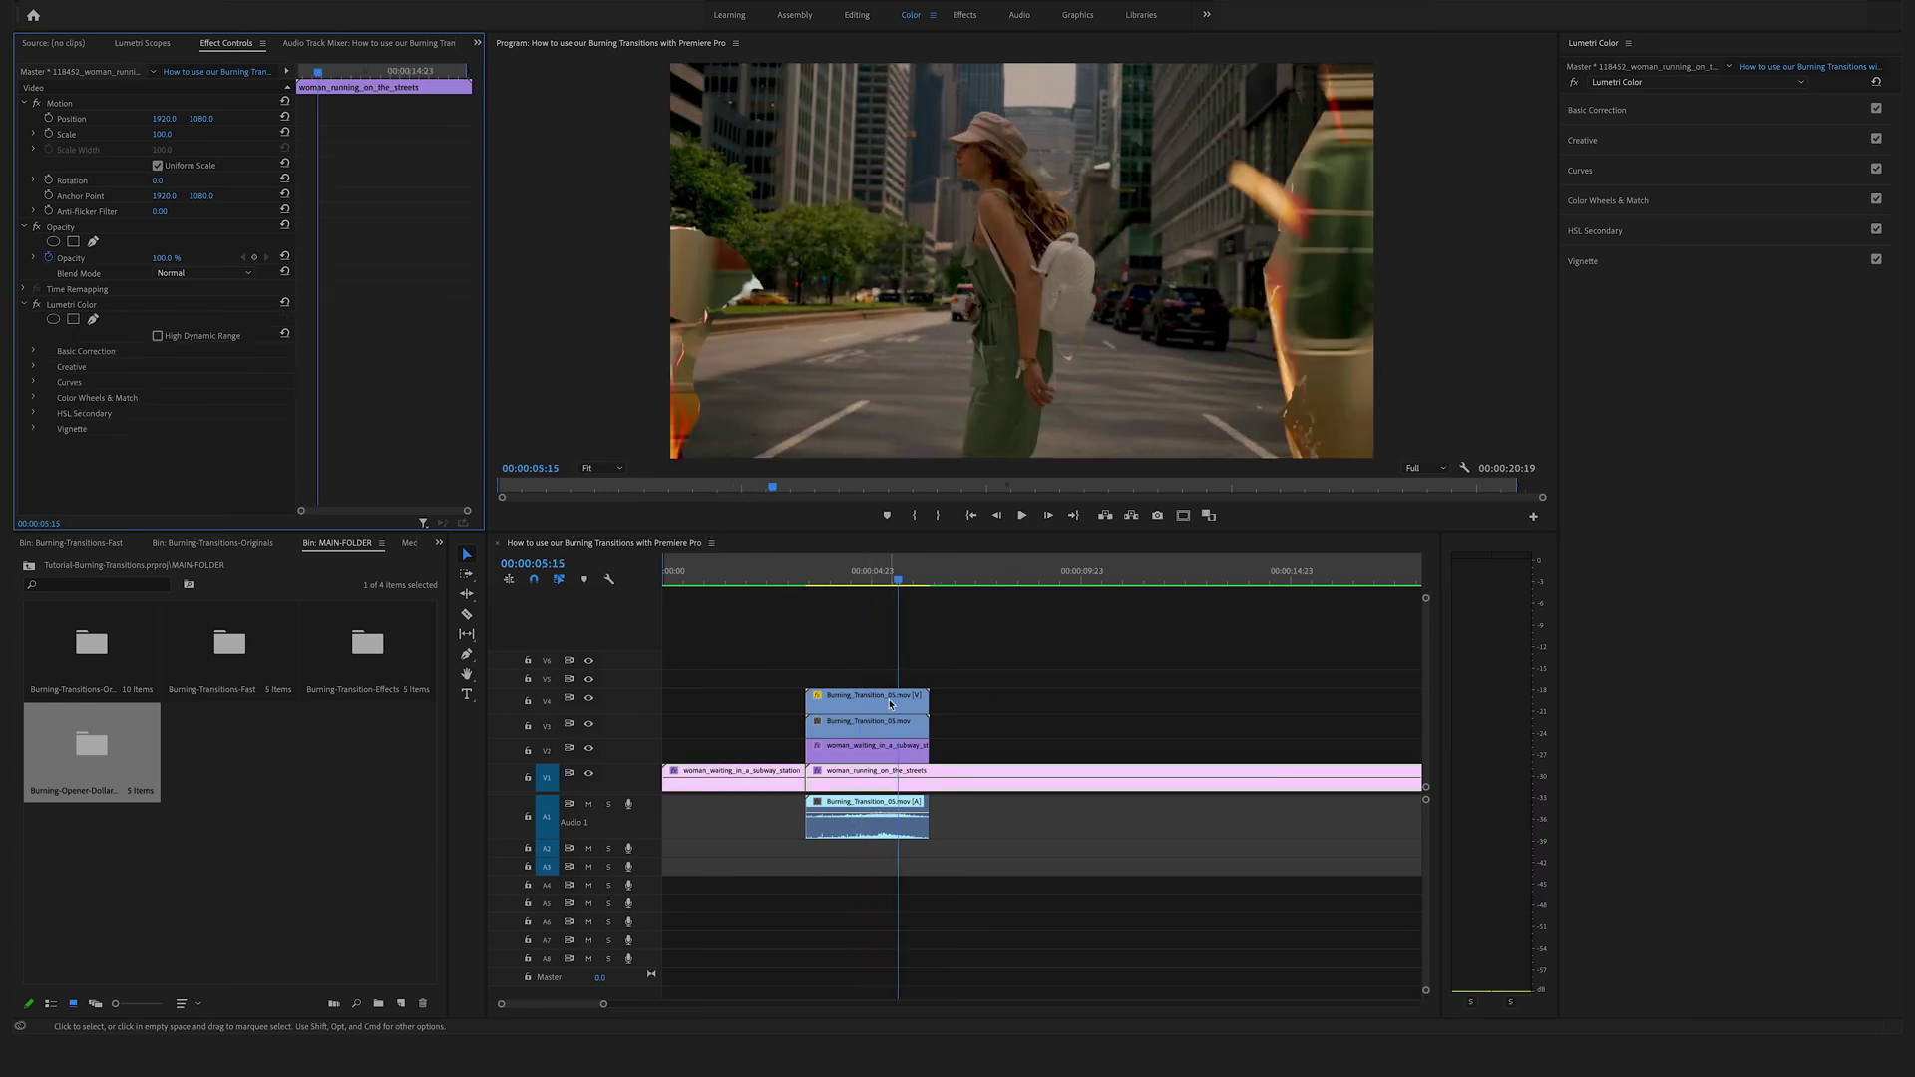
key(Home)
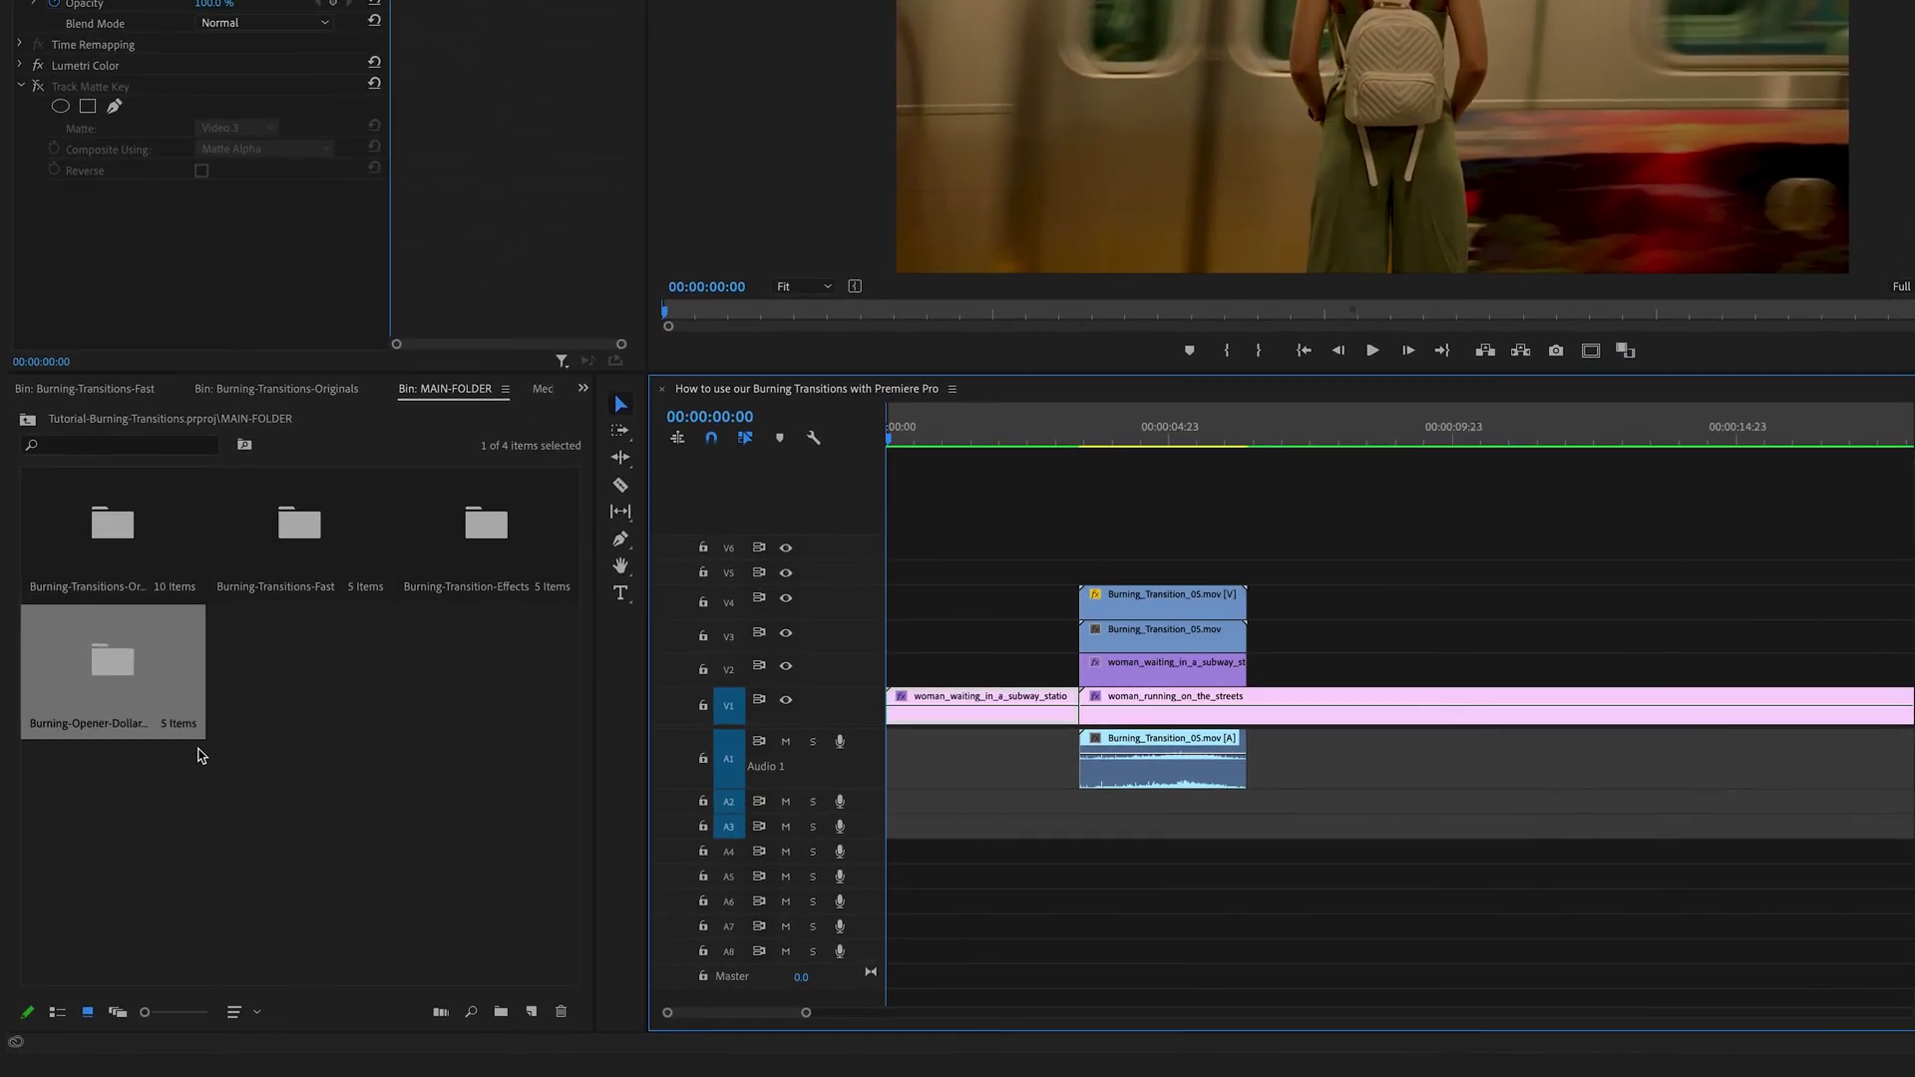
Step: Add Dollar_Bill_03.mov from Burning-Opener-Dollar-Bills to V2 at 00:00, audio on A1, and play it
double_click(115, 638)
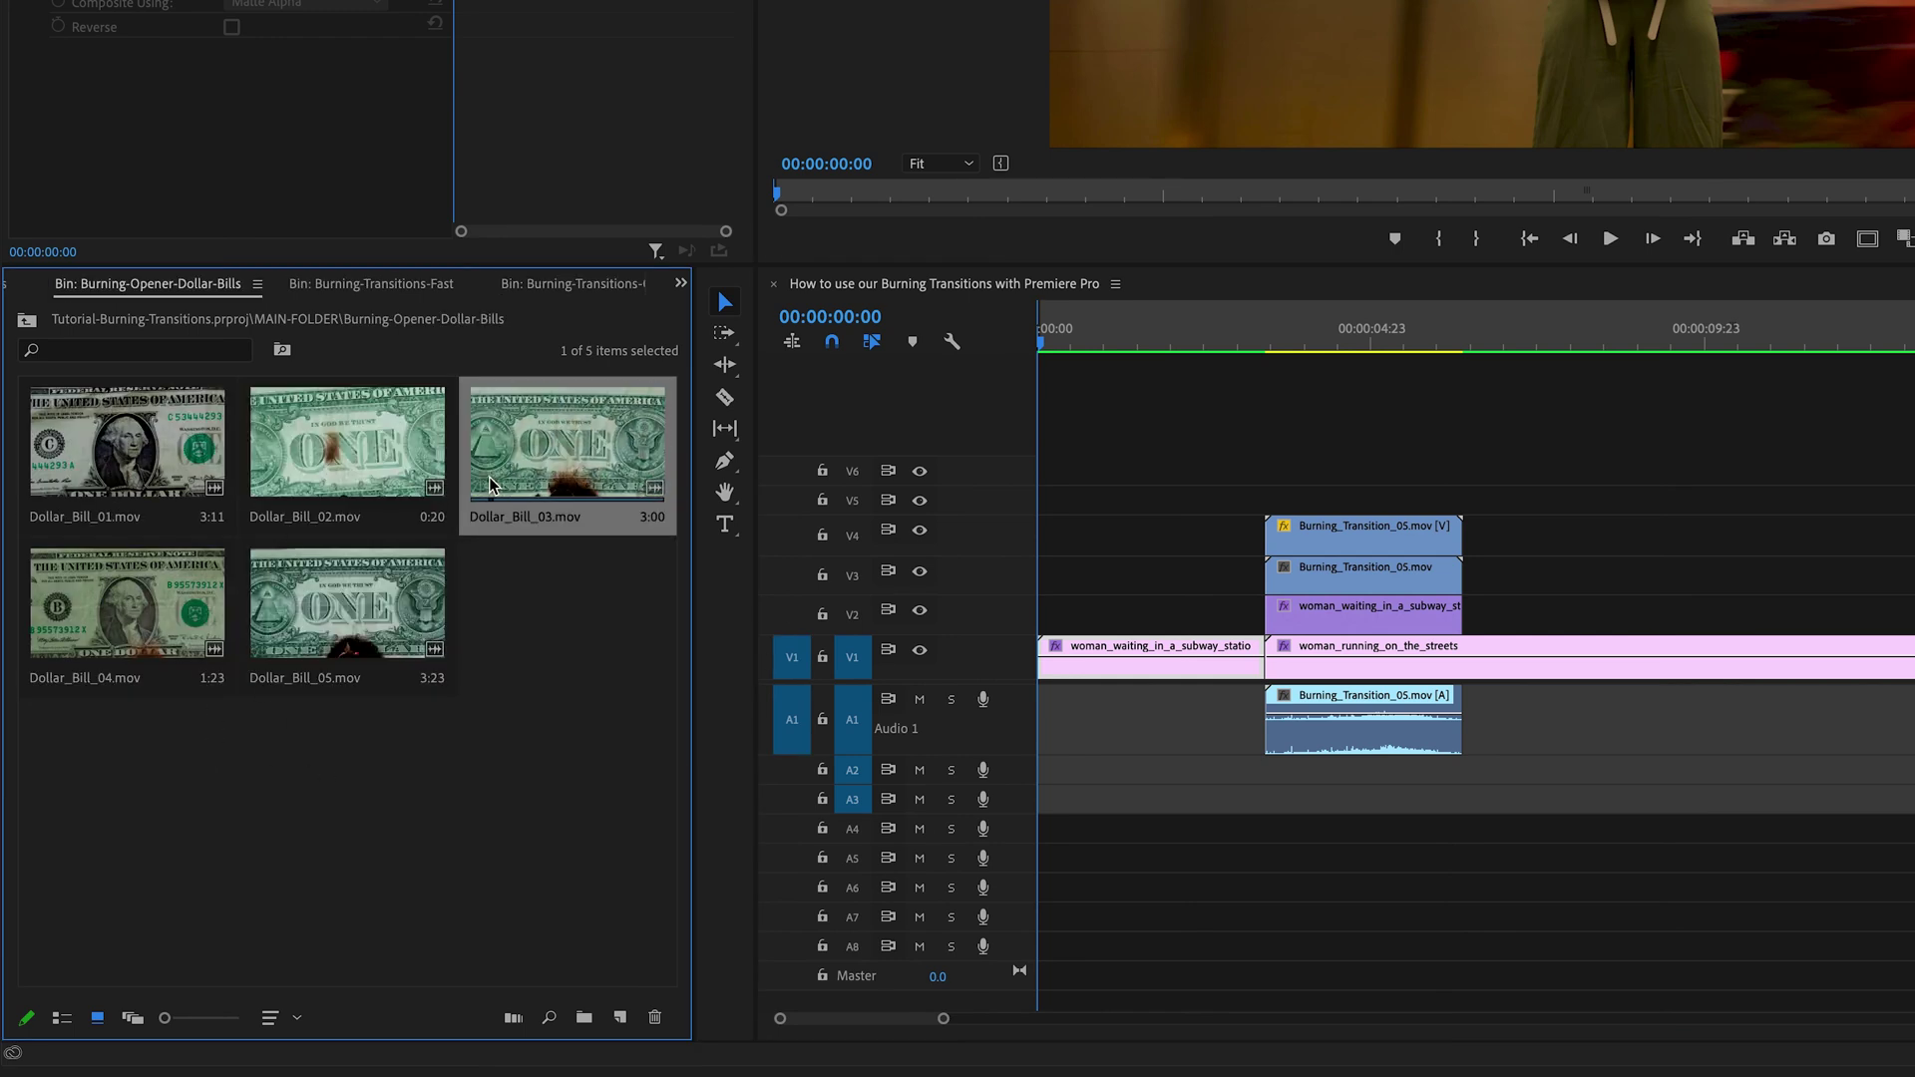
drag(558, 449, 1019, 639)
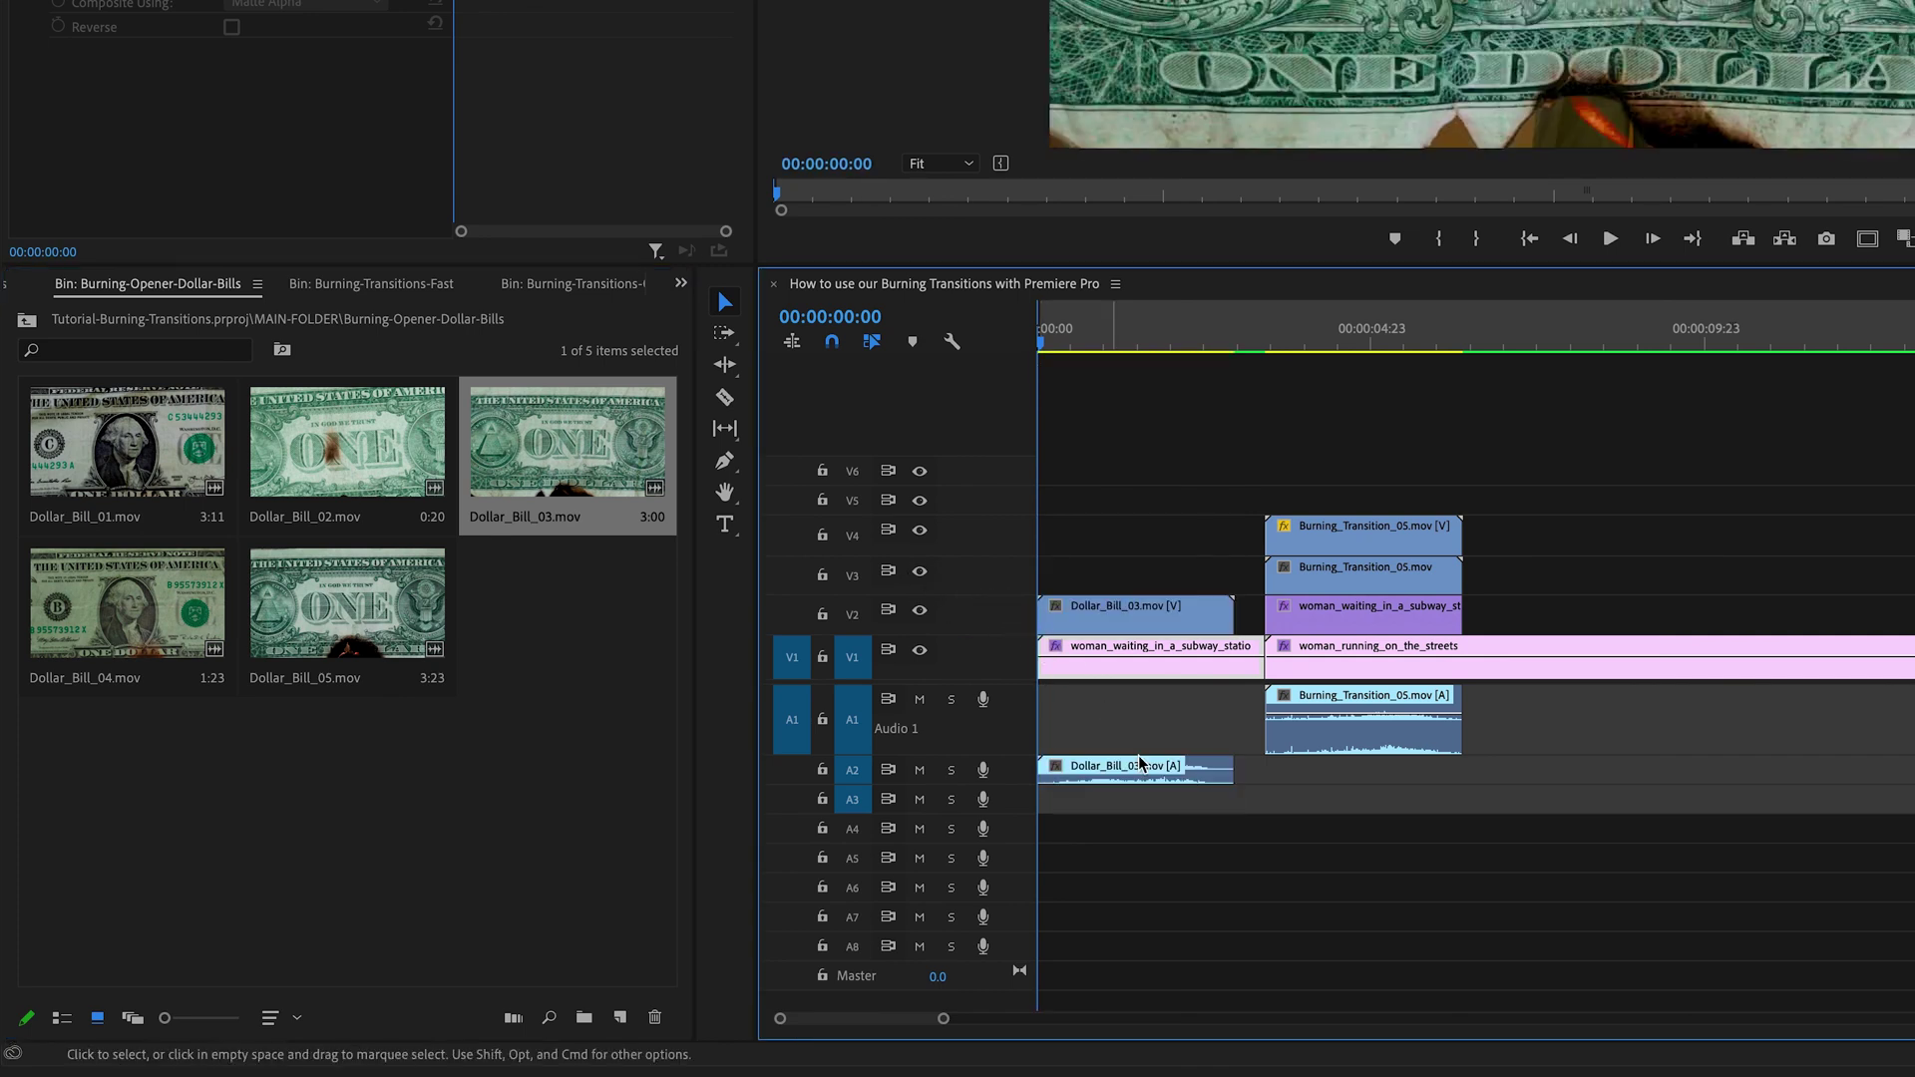
drag(1105, 768, 1103, 726)
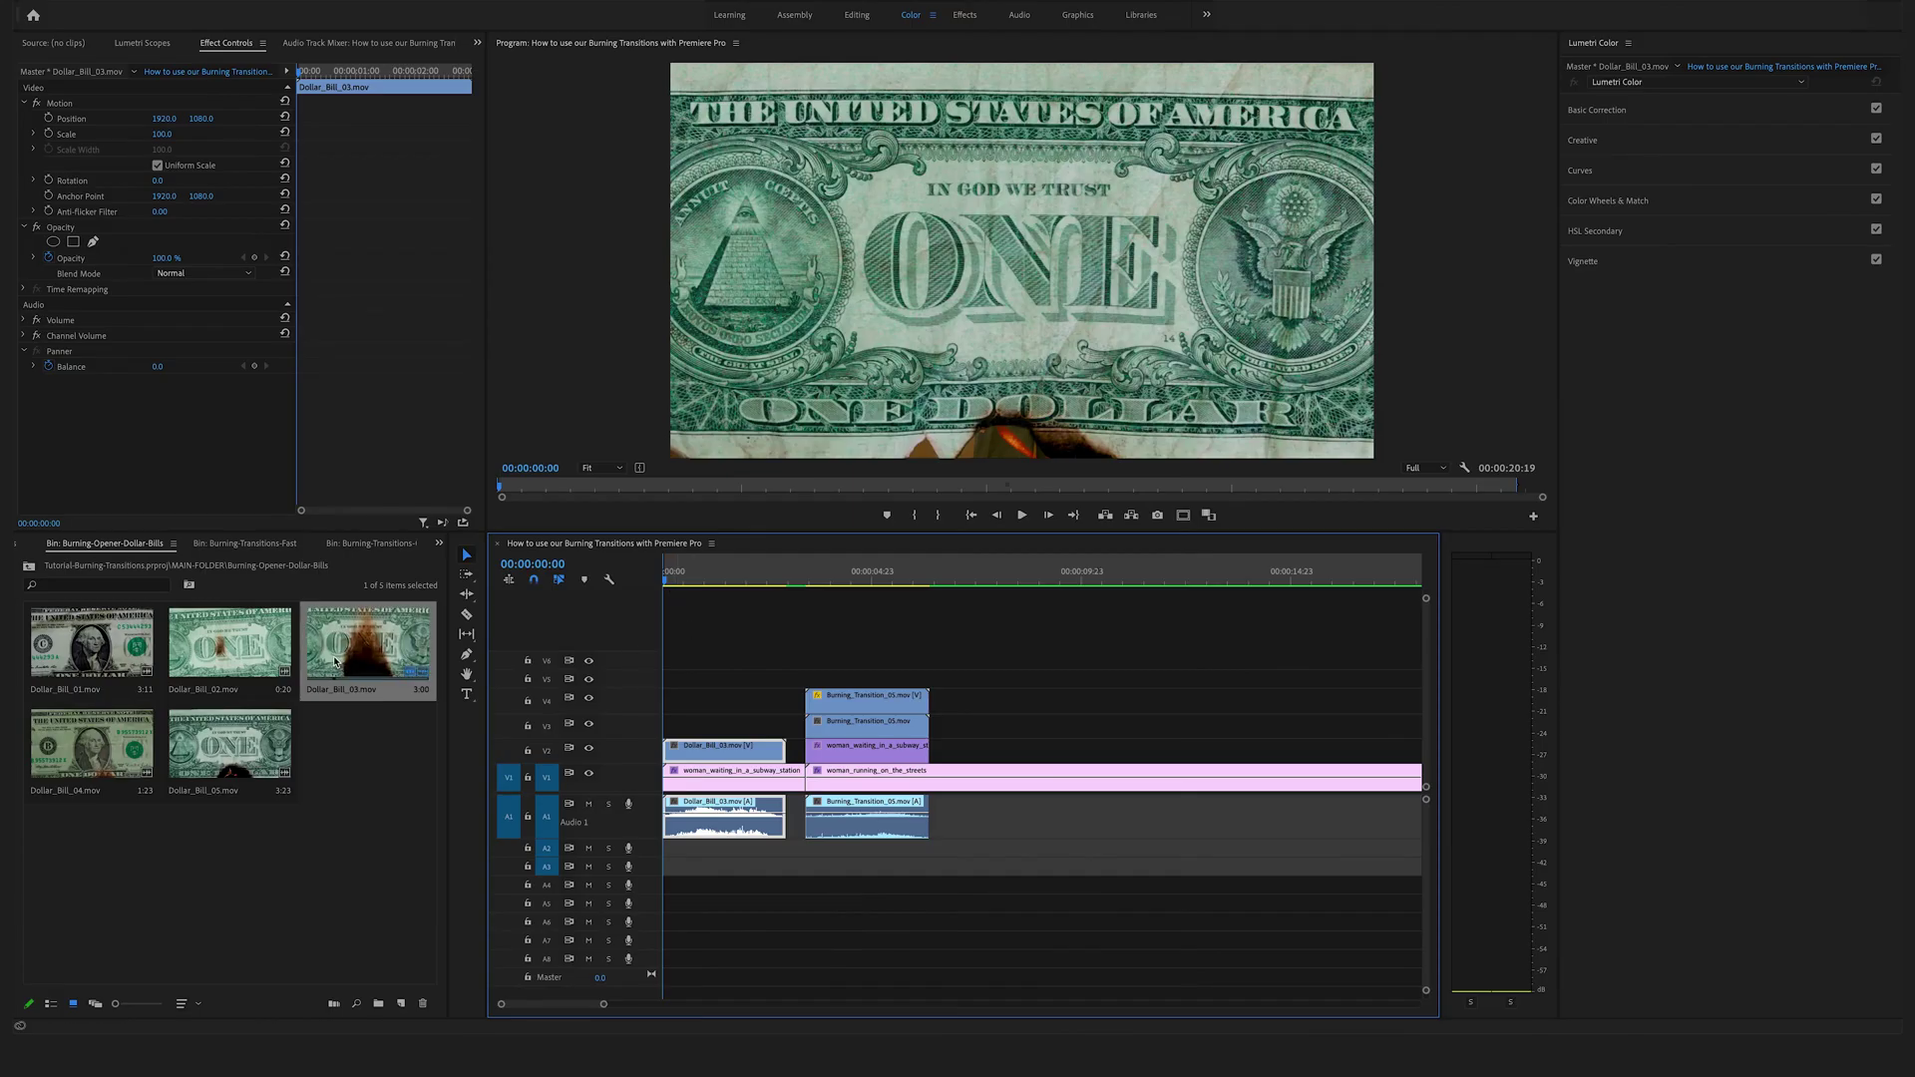
click(675, 581)
key(space)
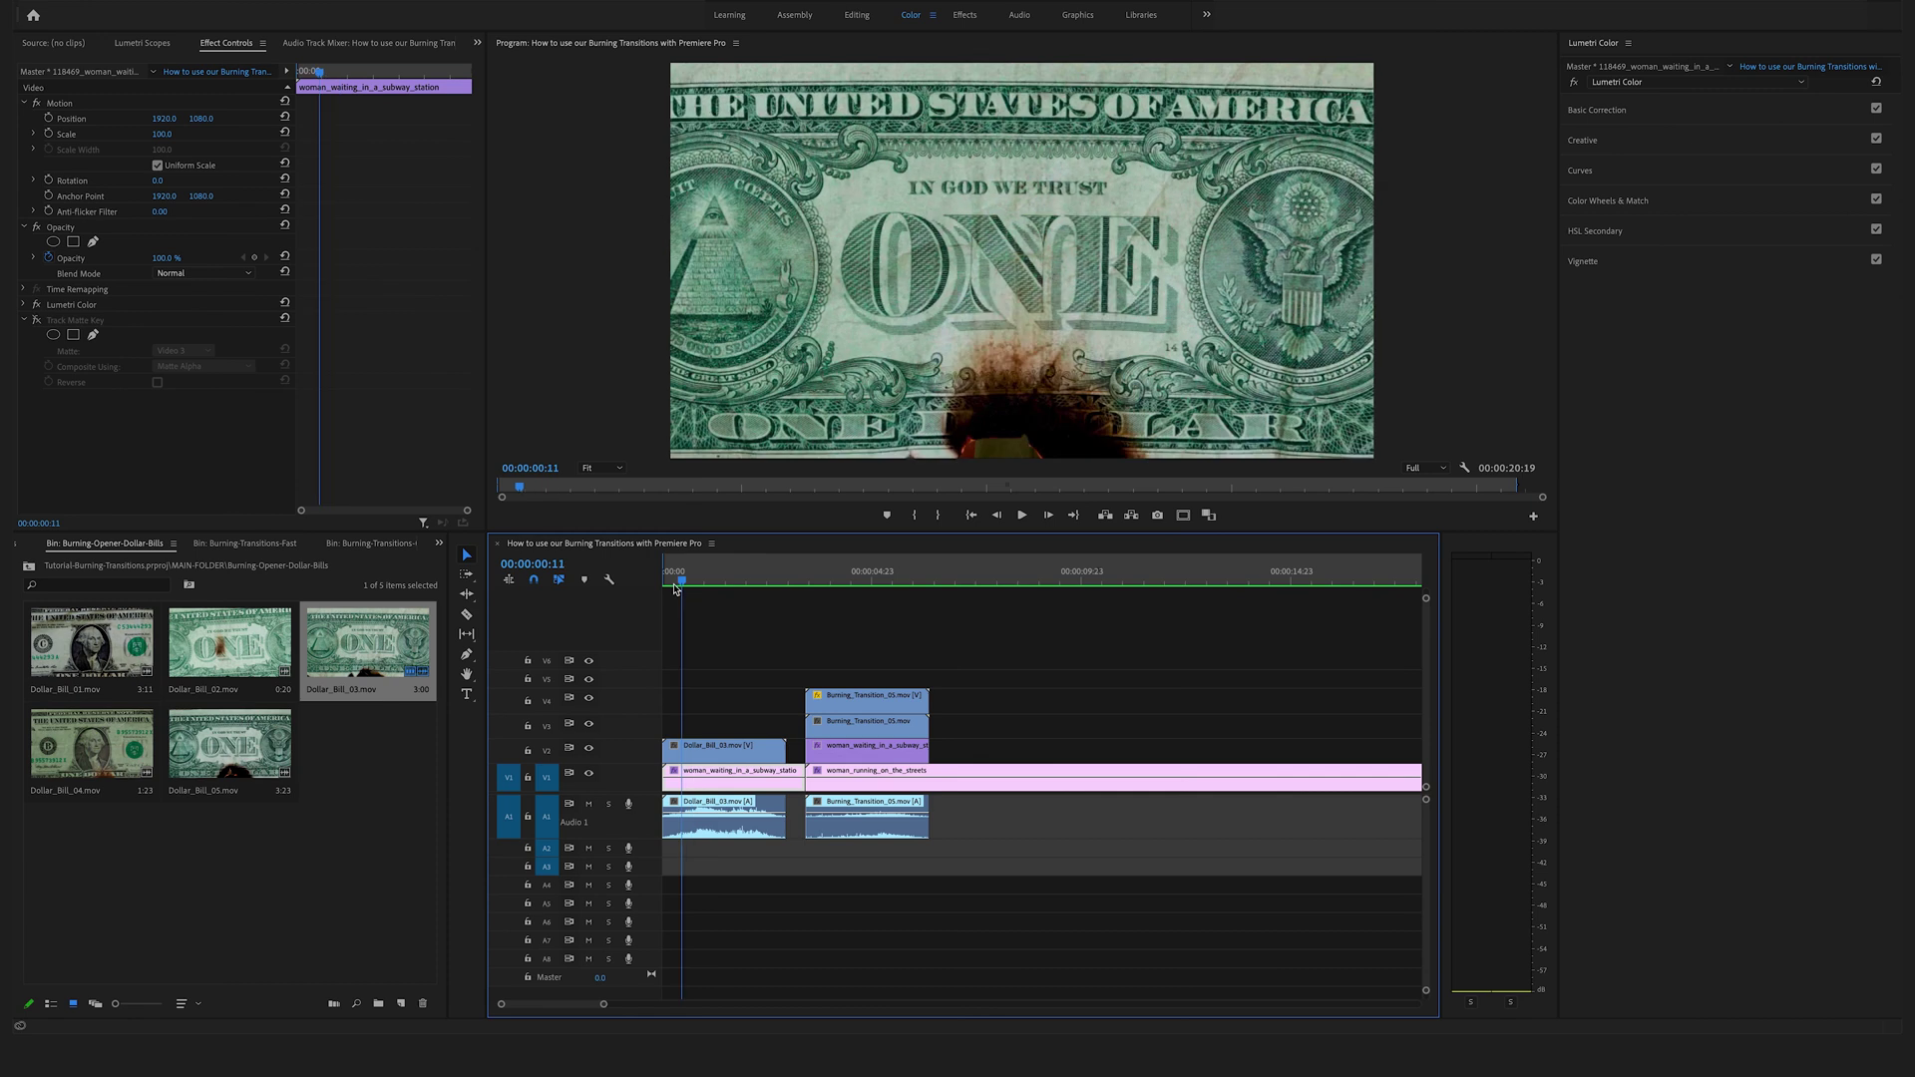